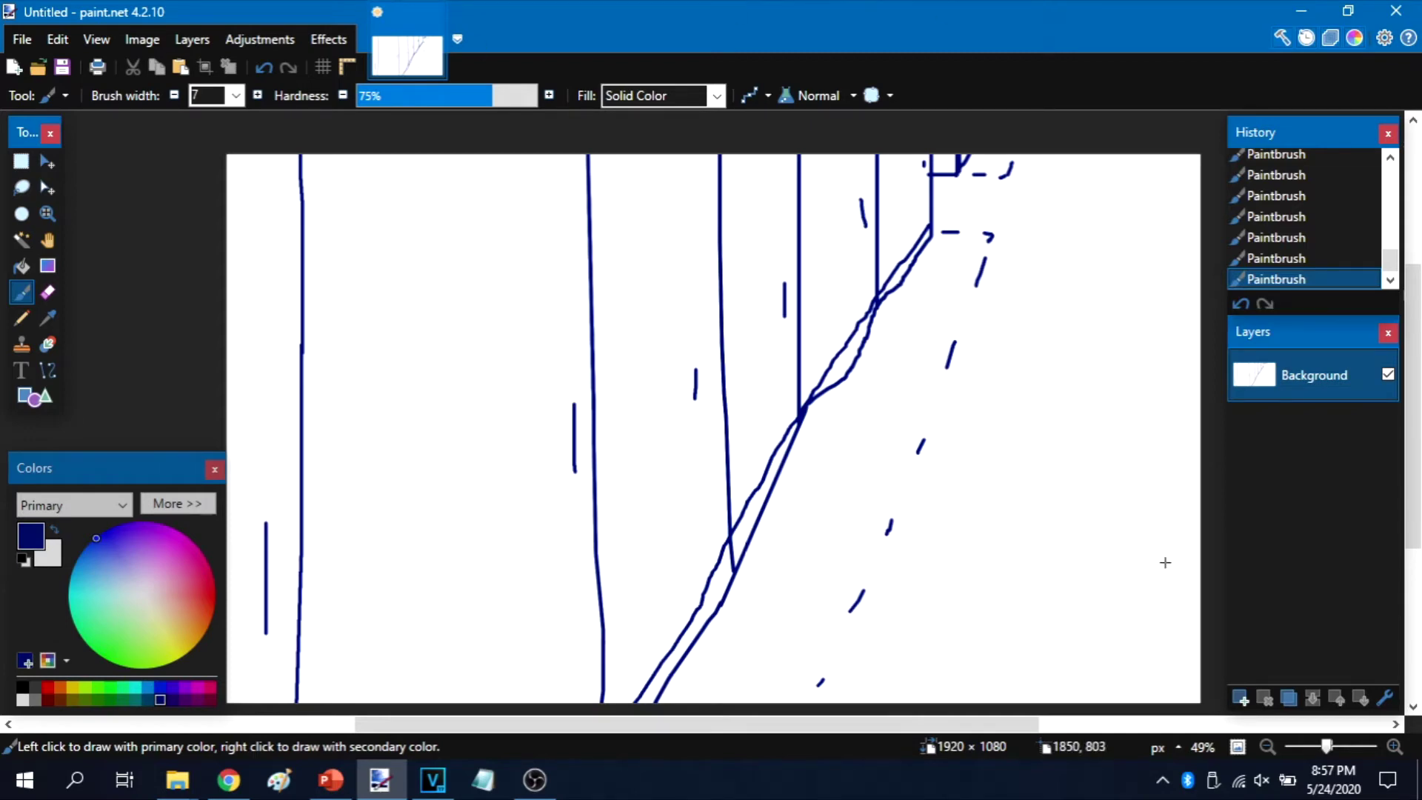
Save the drawing as sn-wip020.png with Auto-detect bit depth.
left_click(28, 37)
left_click(144, 220)
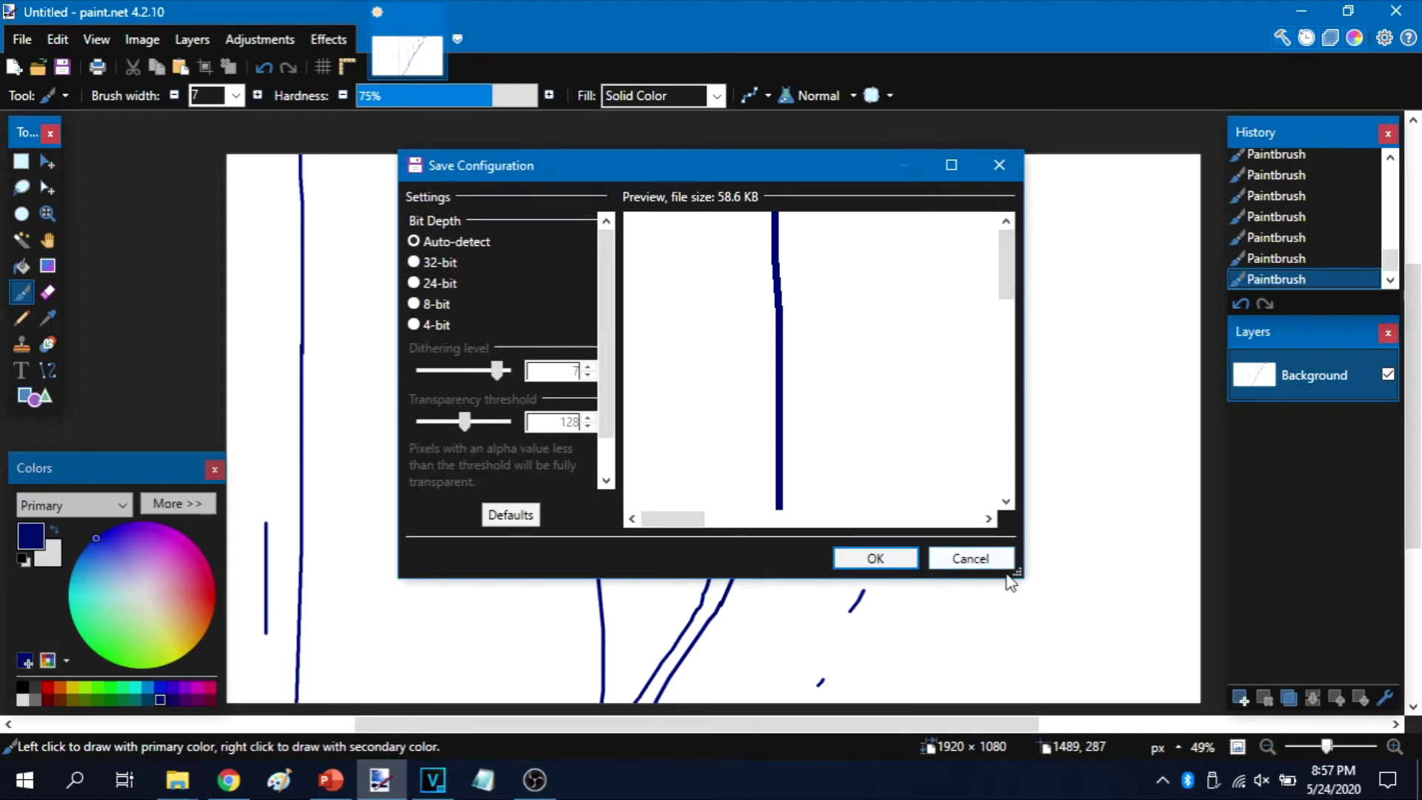
left_click(898, 564)
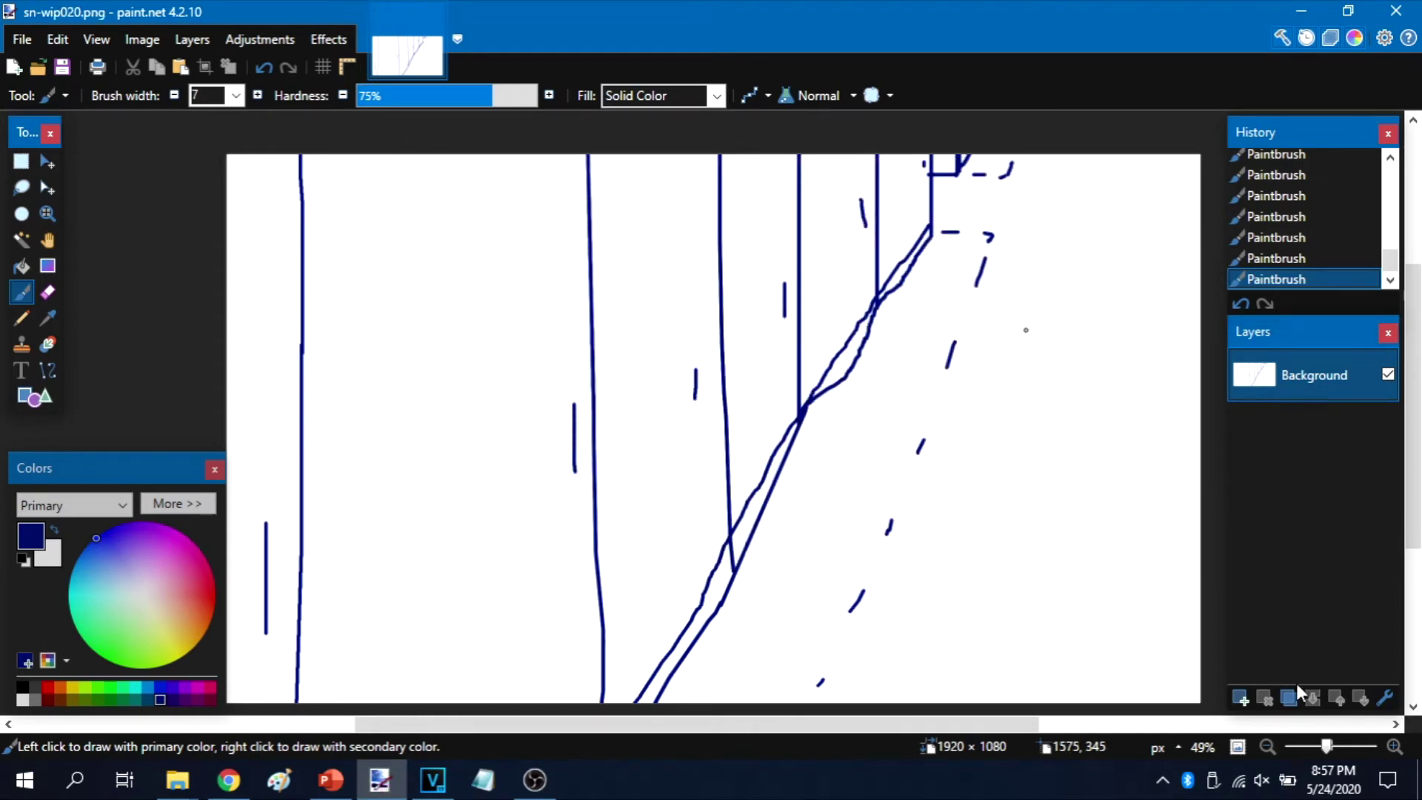
Add a new layer above the sketch and flood-fill it with bright green.
left_click(1241, 698)
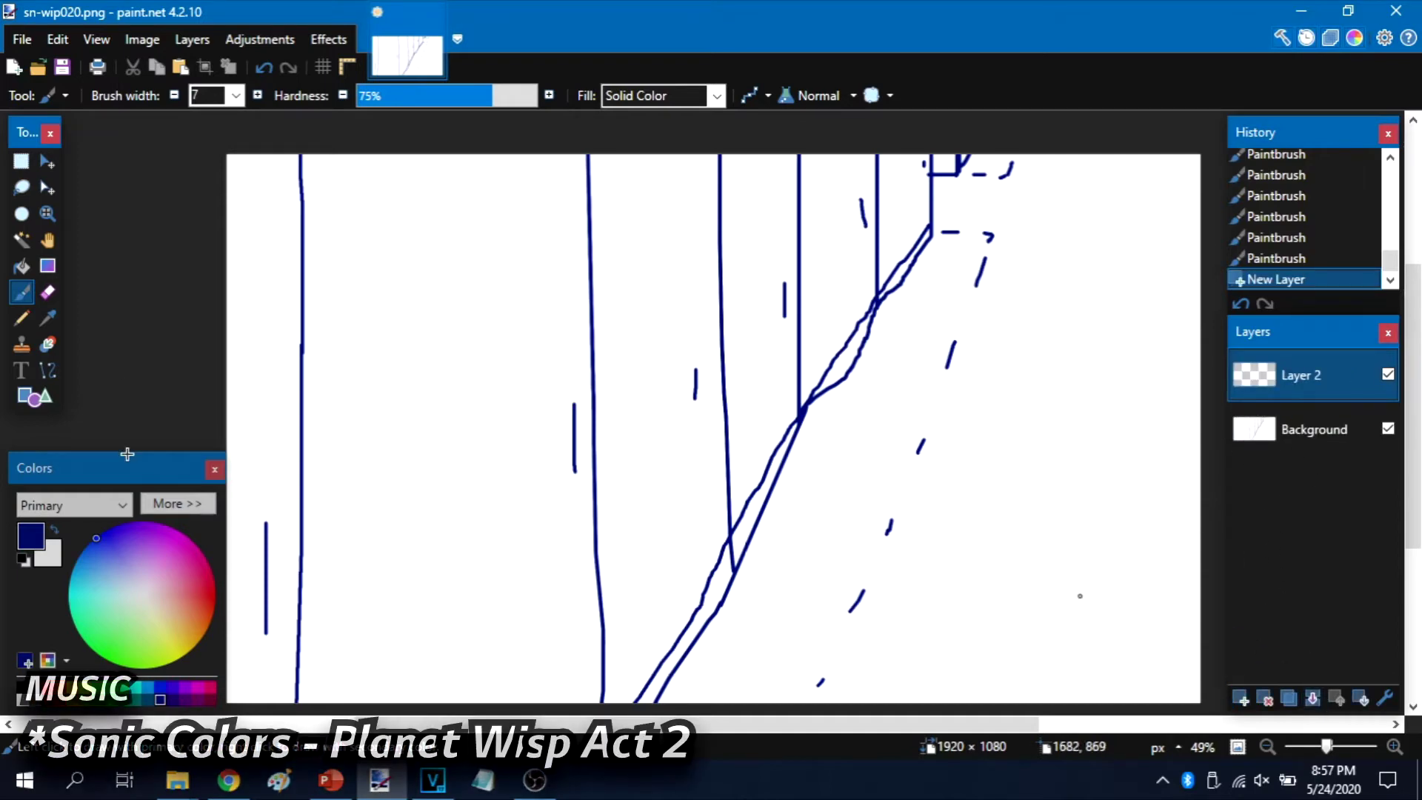
left_click(77, 628)
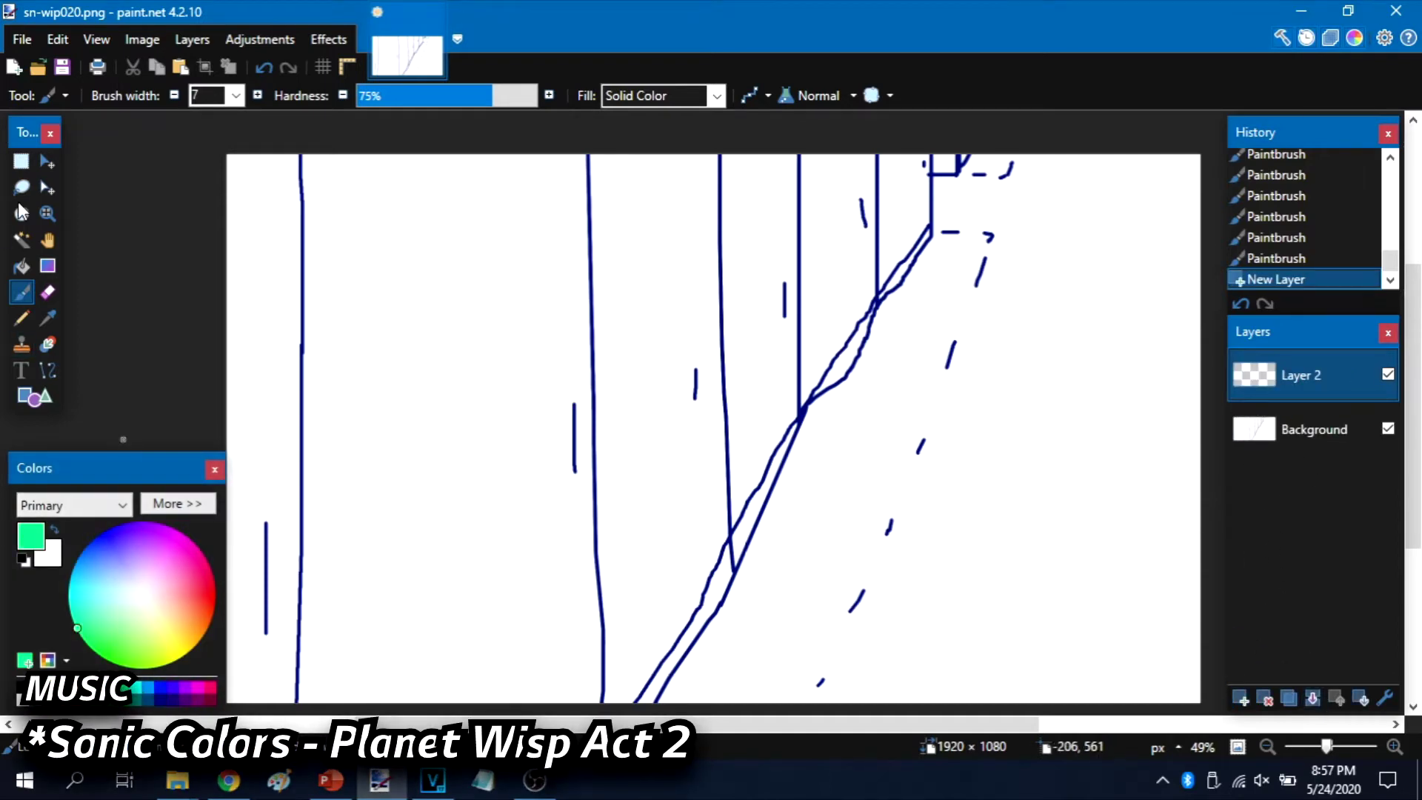
left_click(32, 269)
left_click(391, 289)
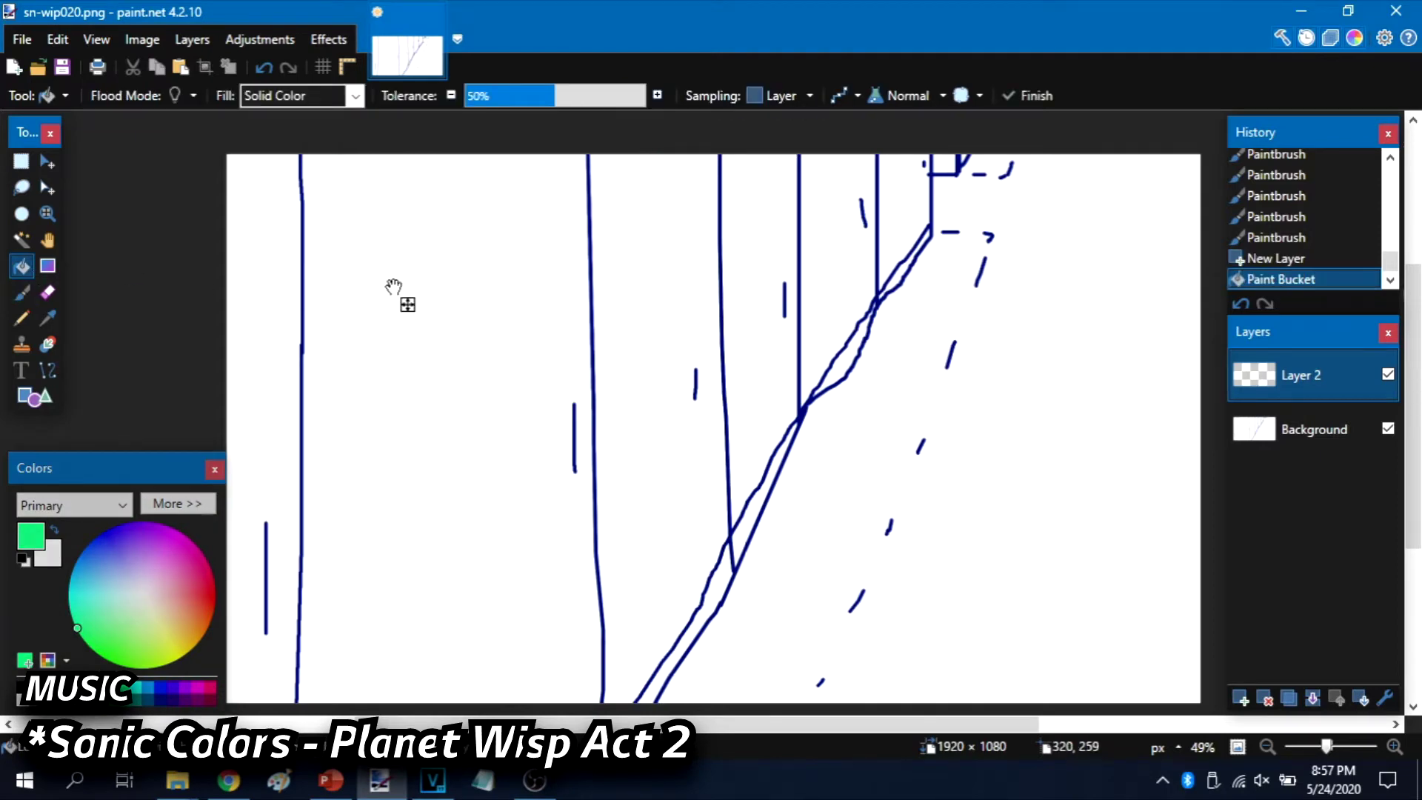
Add an empty layer above the hidden green layer and get the Line / Curve tool ready in black.
left_click(1243, 699)
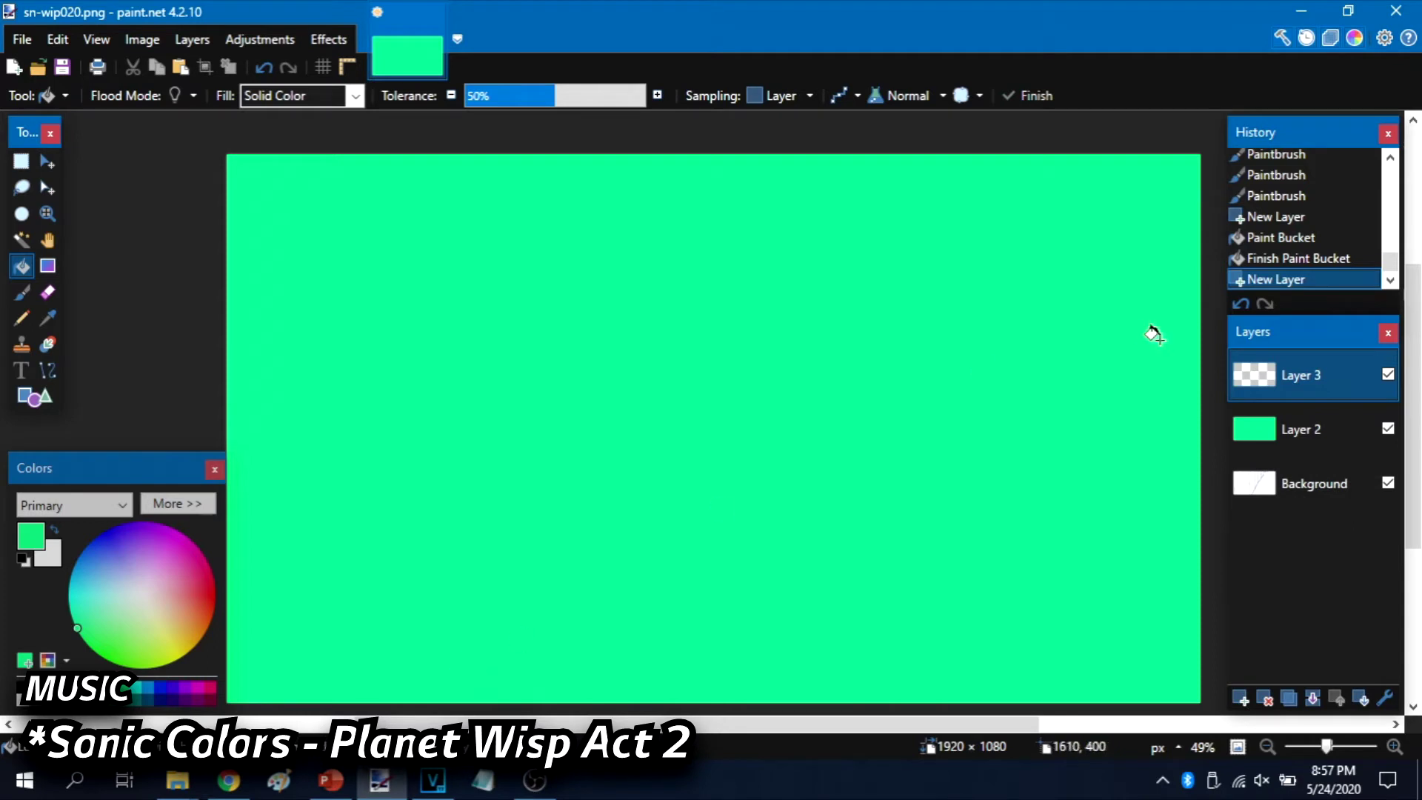
left_click(1387, 428)
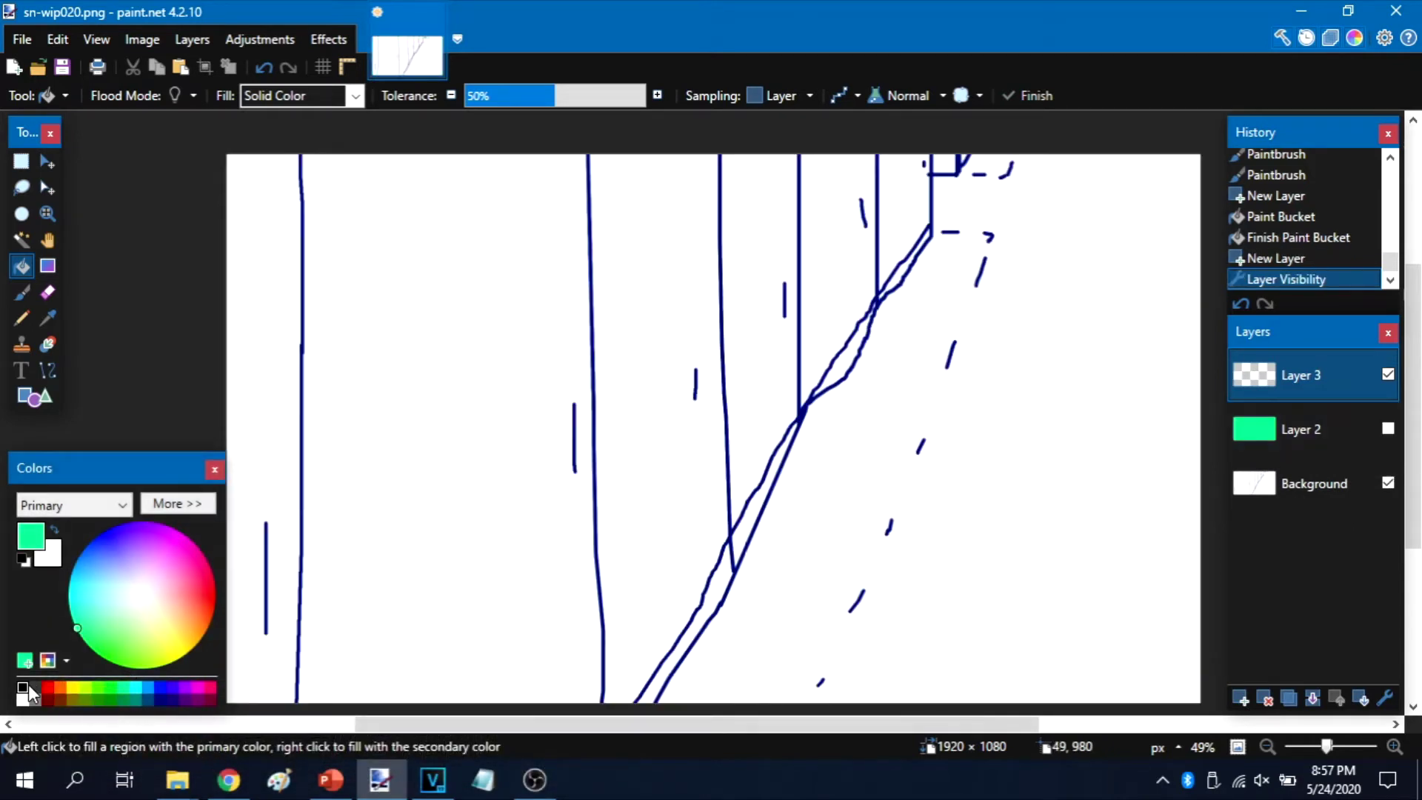
left_click(22, 690)
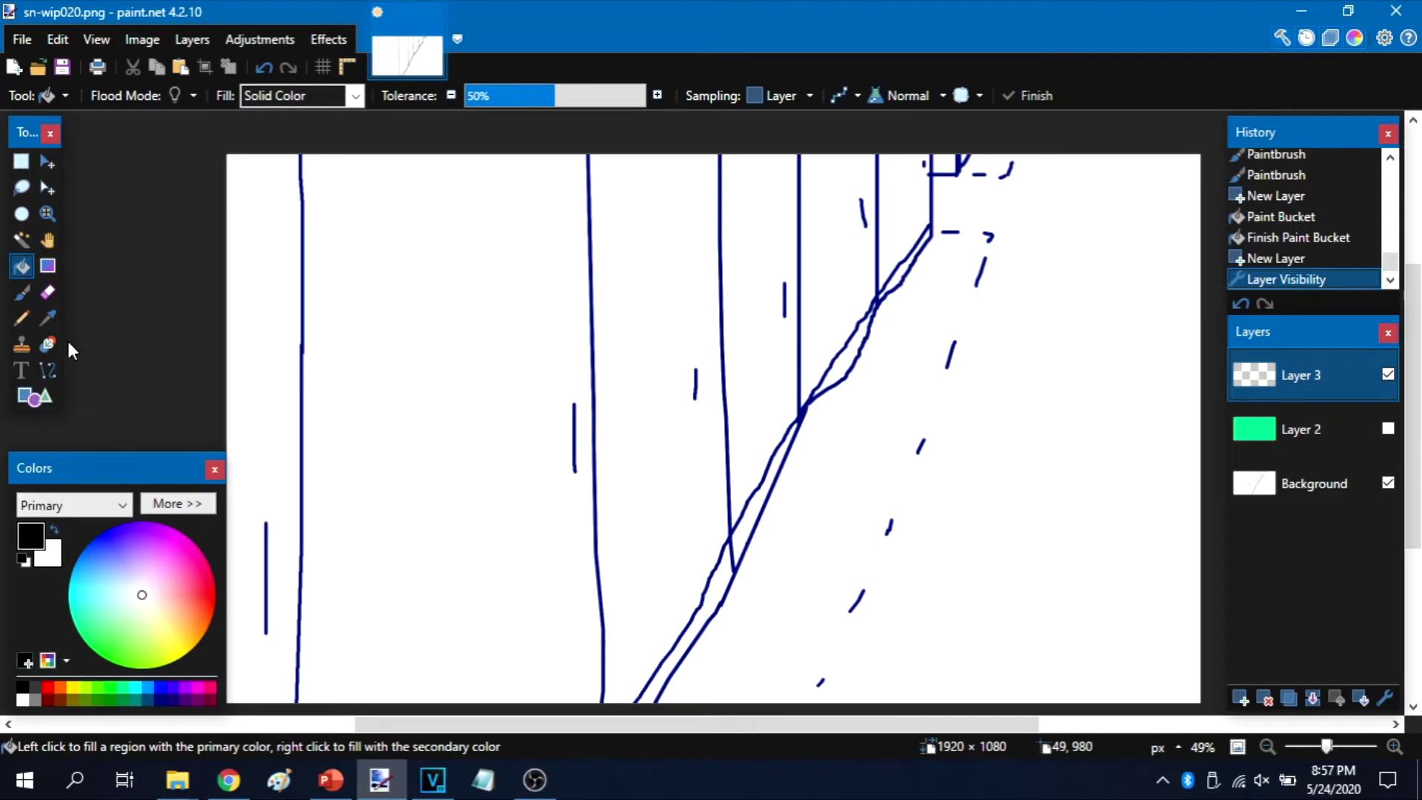
left_click(48, 370)
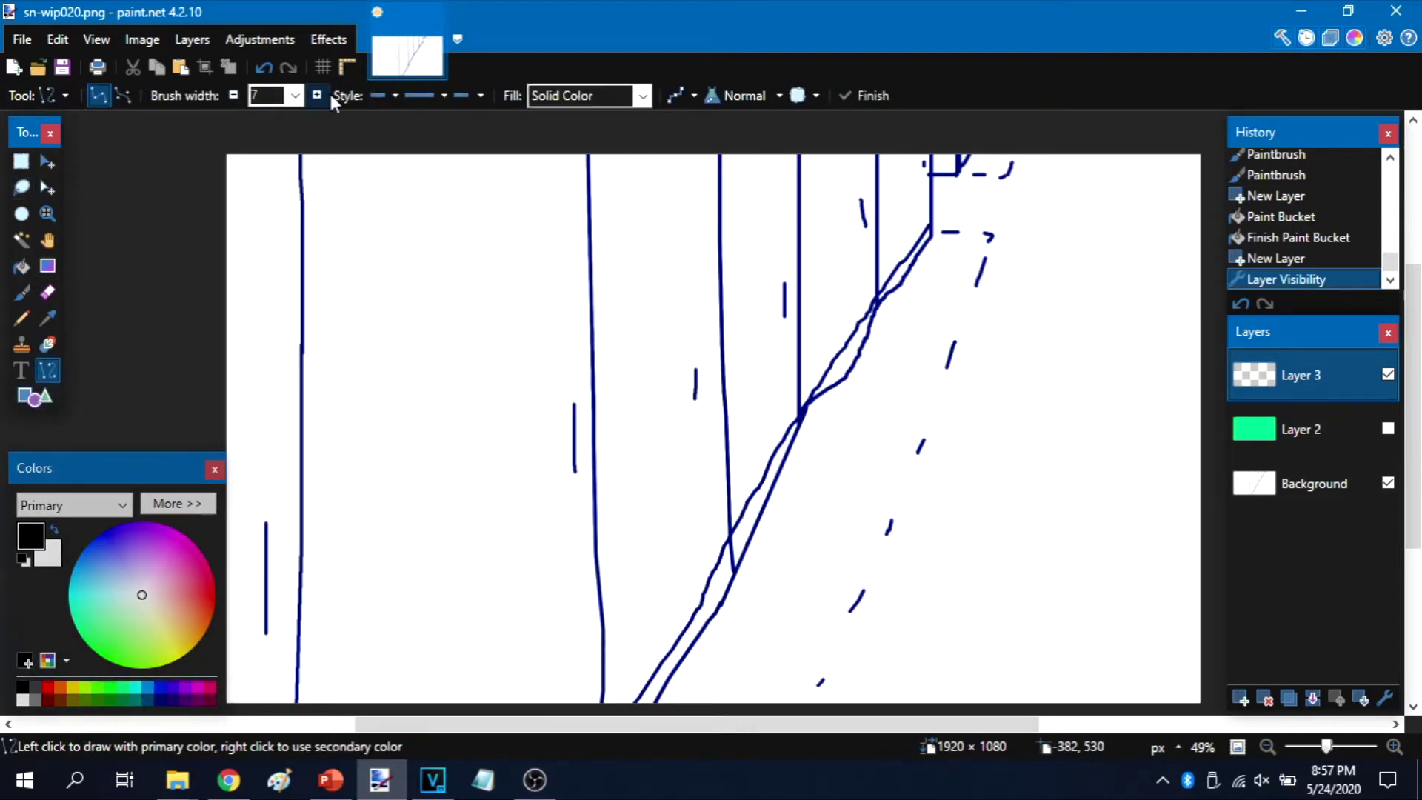
left_click_drag(927, 135, 931, 117)
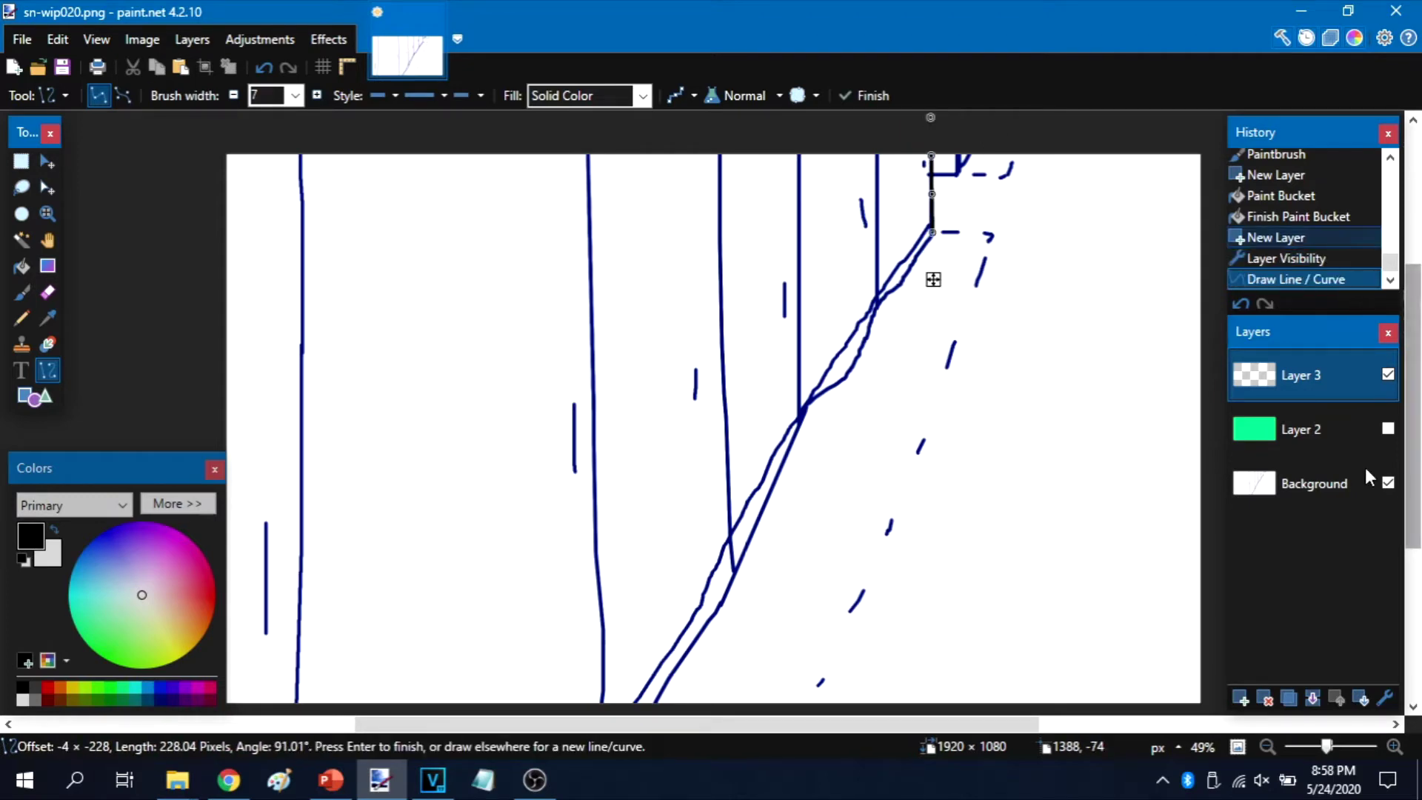
left_click(1386, 429)
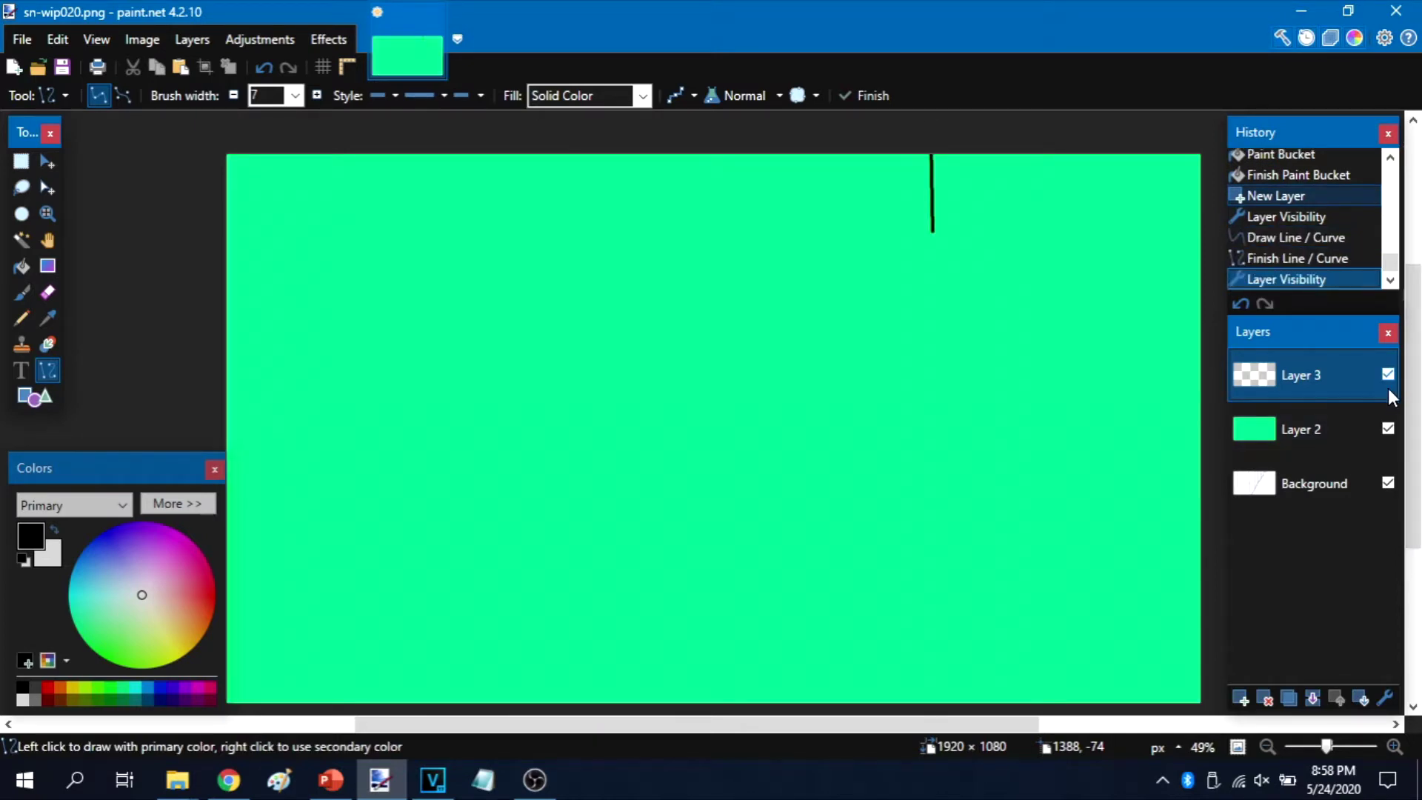
key("ctrl+z")
key("ctrl+z")
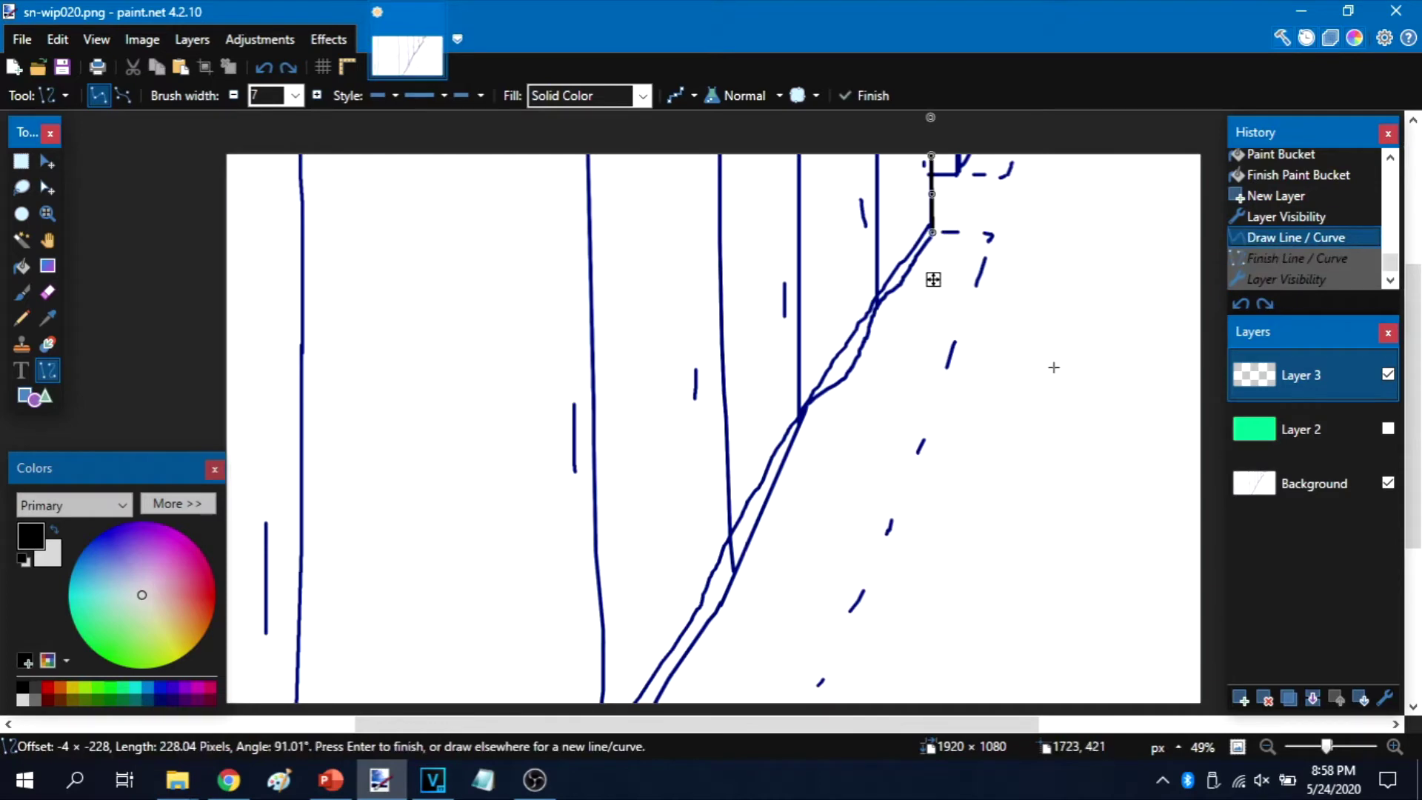
key("ctrl+z")
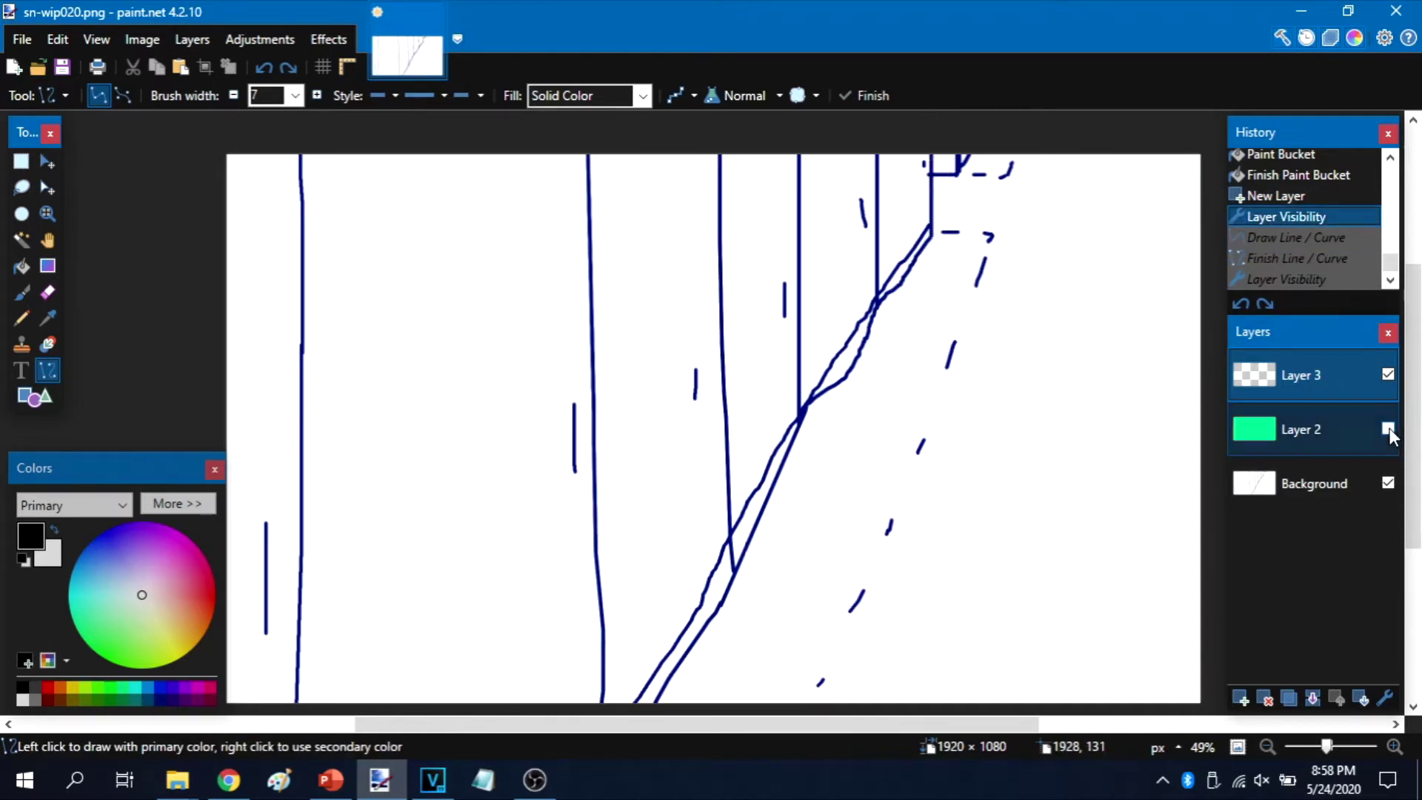
left_click(1386, 428)
left_click(1387, 428)
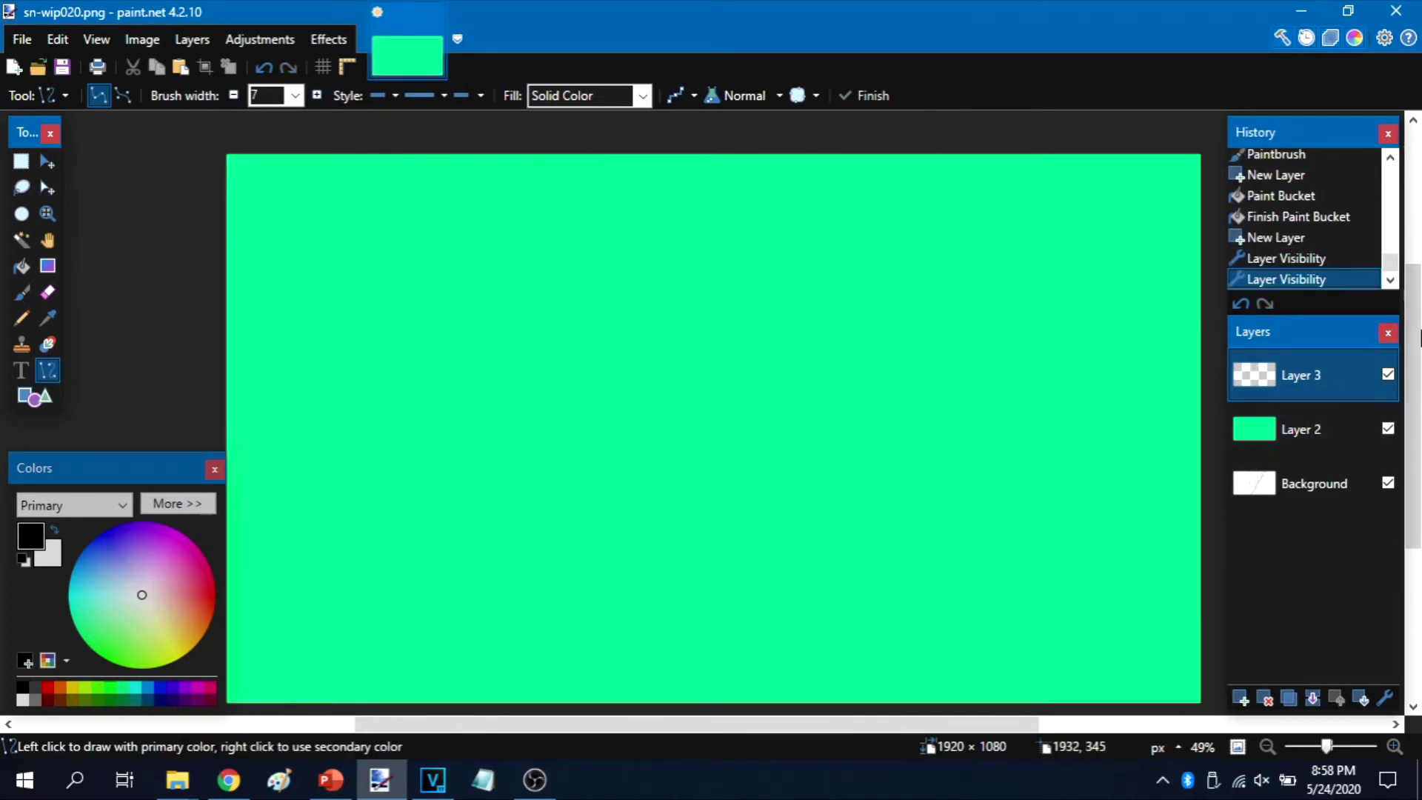
left_click(1386, 430)
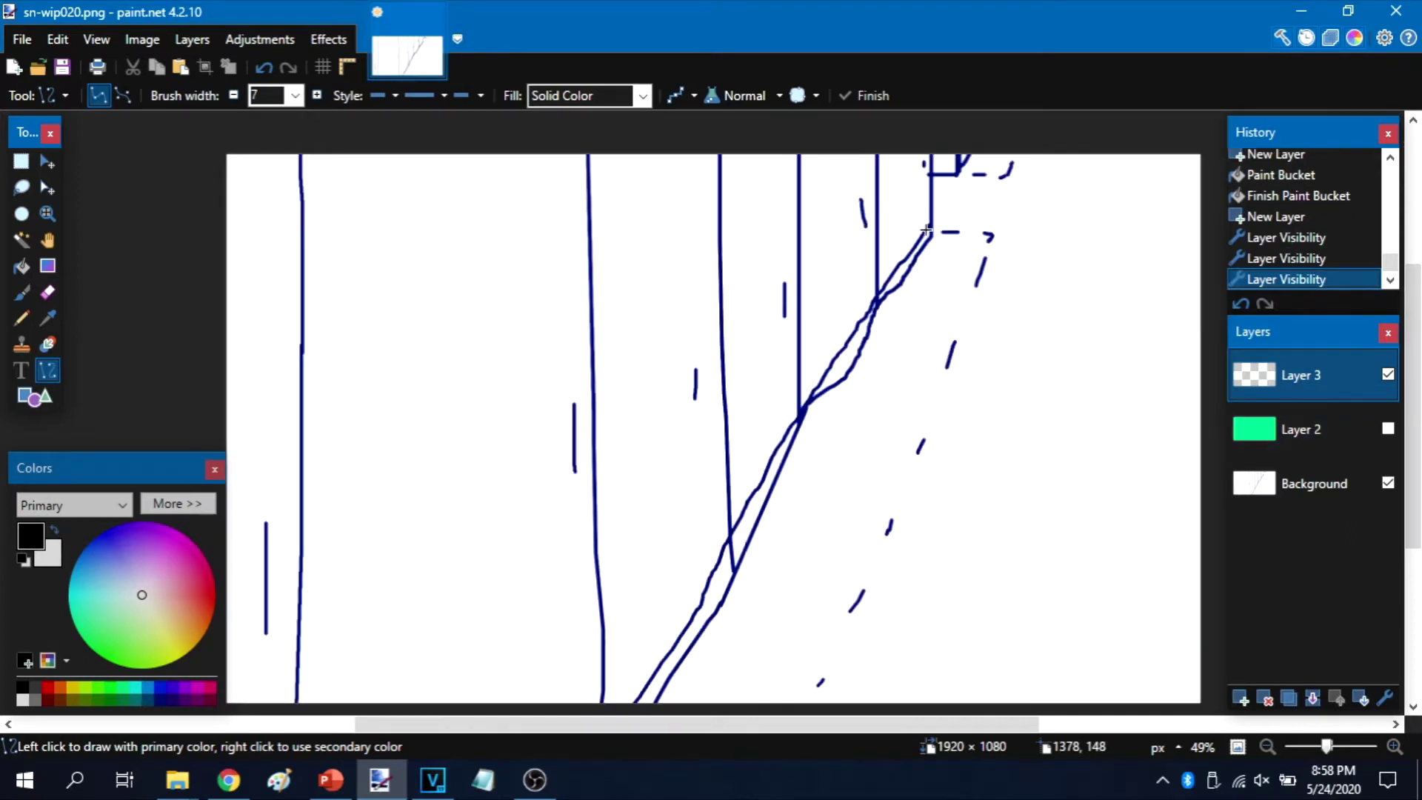
Trace the vertical line above the corner where the diagonals meet with a straight black line running past the canvas's upper edge.
left_click_drag(928, 236, 928, 111)
key("Return")
mouse_move(928, 235)
left_mouse_down()
mouse_move(574, 793)
mouse_move(554, 788)
left_mouse_up()
key("ctrl+z")
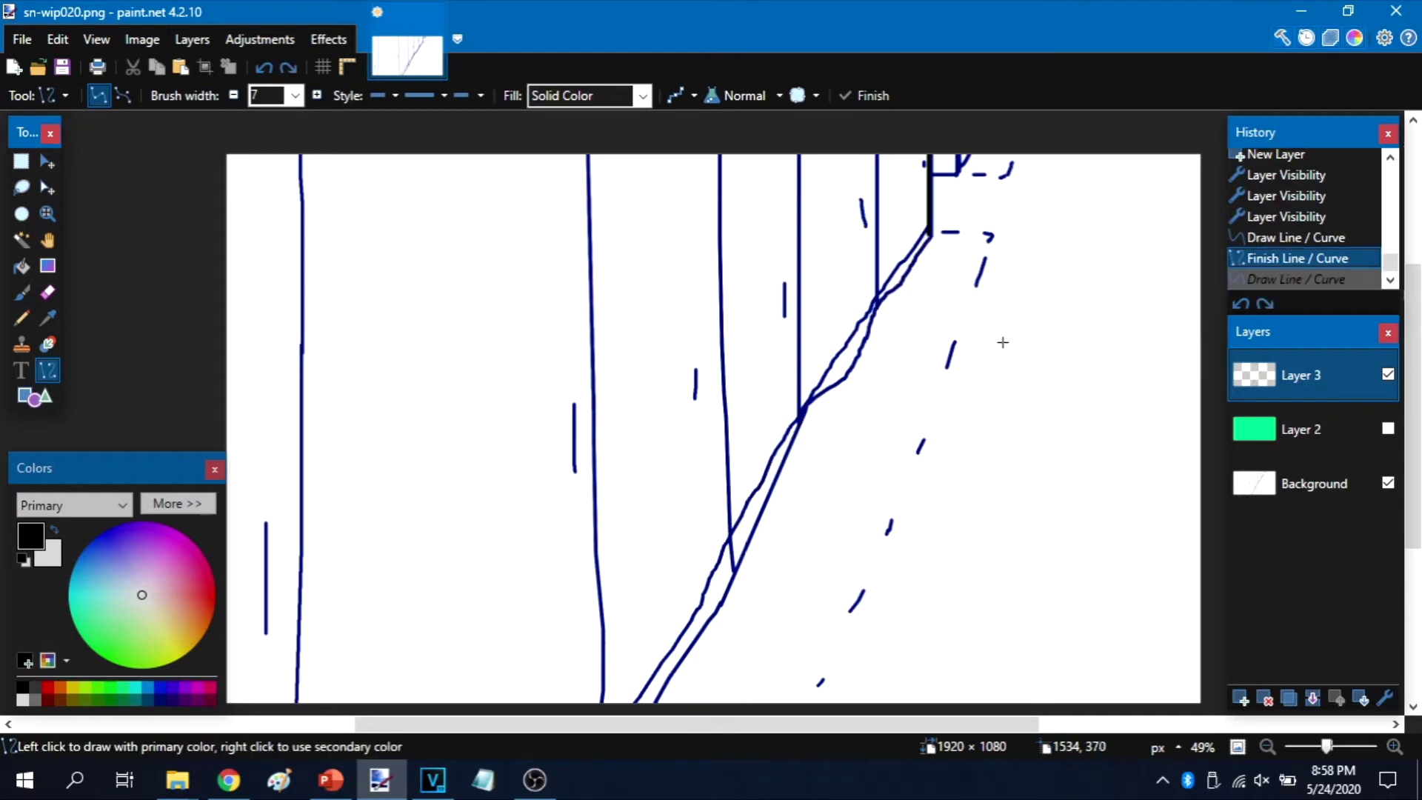
Trace both long diagonals with straight black lines from the corner to beyond the canvas's lower edge.
scroll(927, 230, "up", 5)
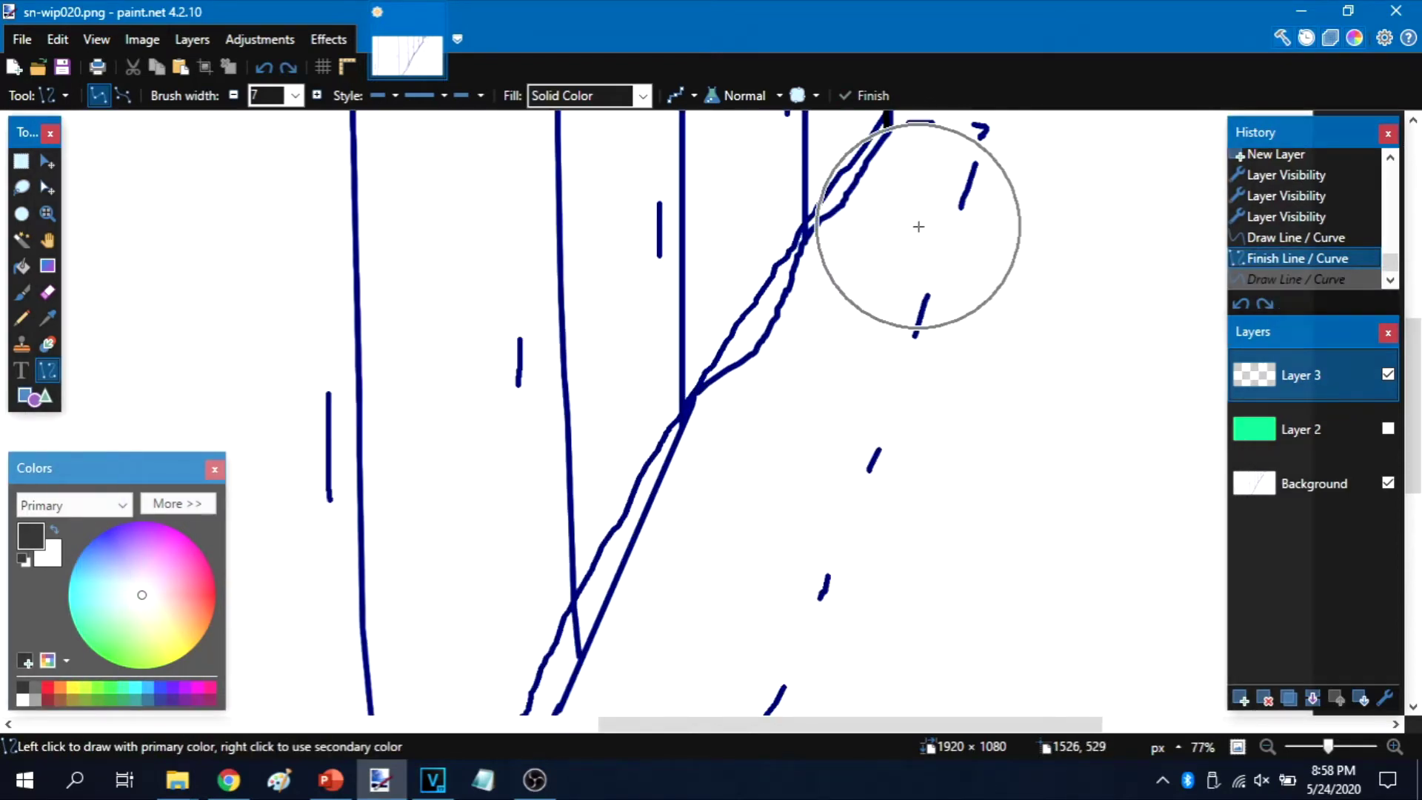
mouse_move(826, 213)
left_mouse_down()
mouse_move(518, 652)
mouse_move(374, 704)
mouse_move(369, 682)
mouse_move(333, 704)
mouse_move(270, 635)
mouse_move(262, 704)
mouse_move(377, 586)
mouse_move(533, 559)
mouse_move(741, 551)
mouse_move(766, 535)
mouse_move(485, 527)
left_mouse_up()
scroll(333, 704, "down", 5)
scroll(736, 540, "down", 3)
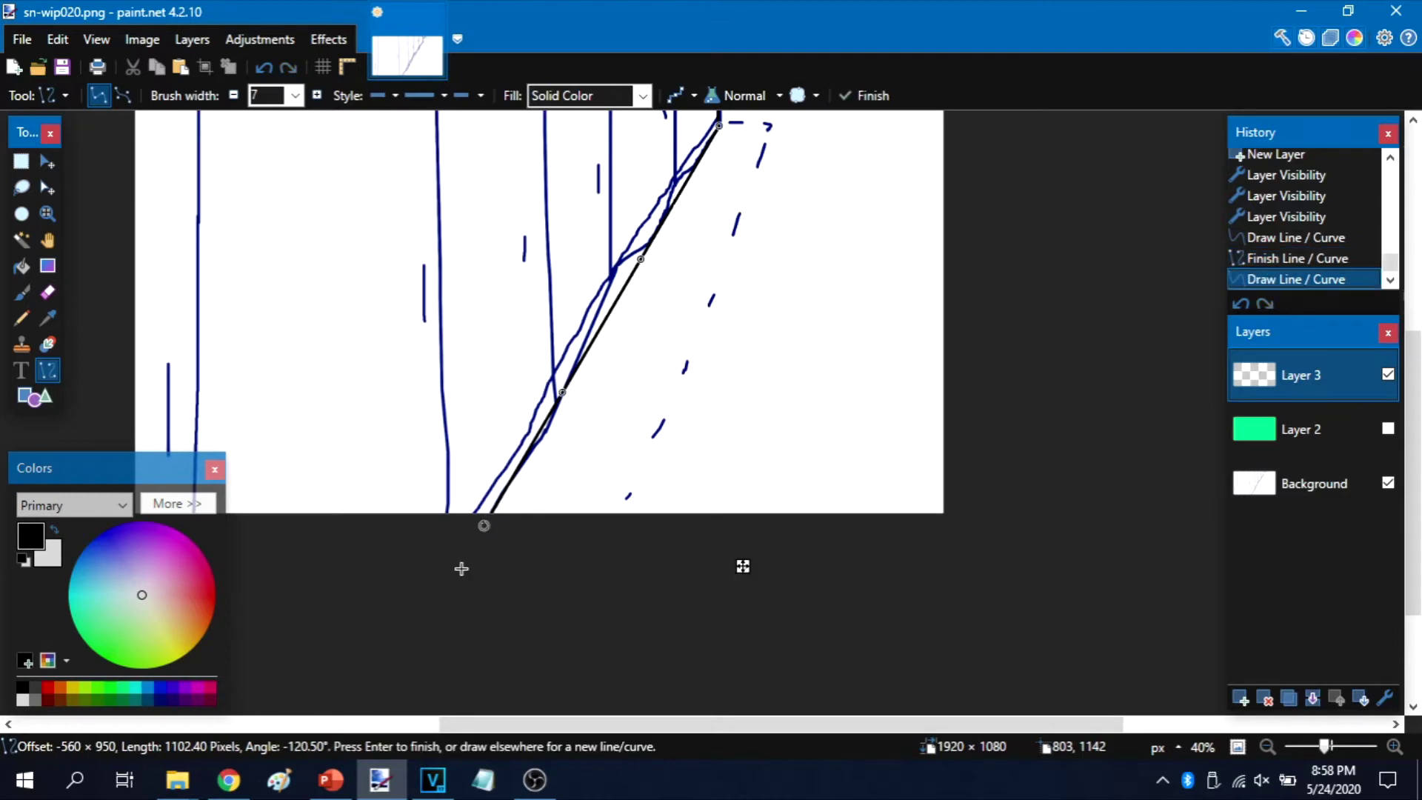
key("Return")
left_click_drag(717, 117, 442, 556)
key("Return")
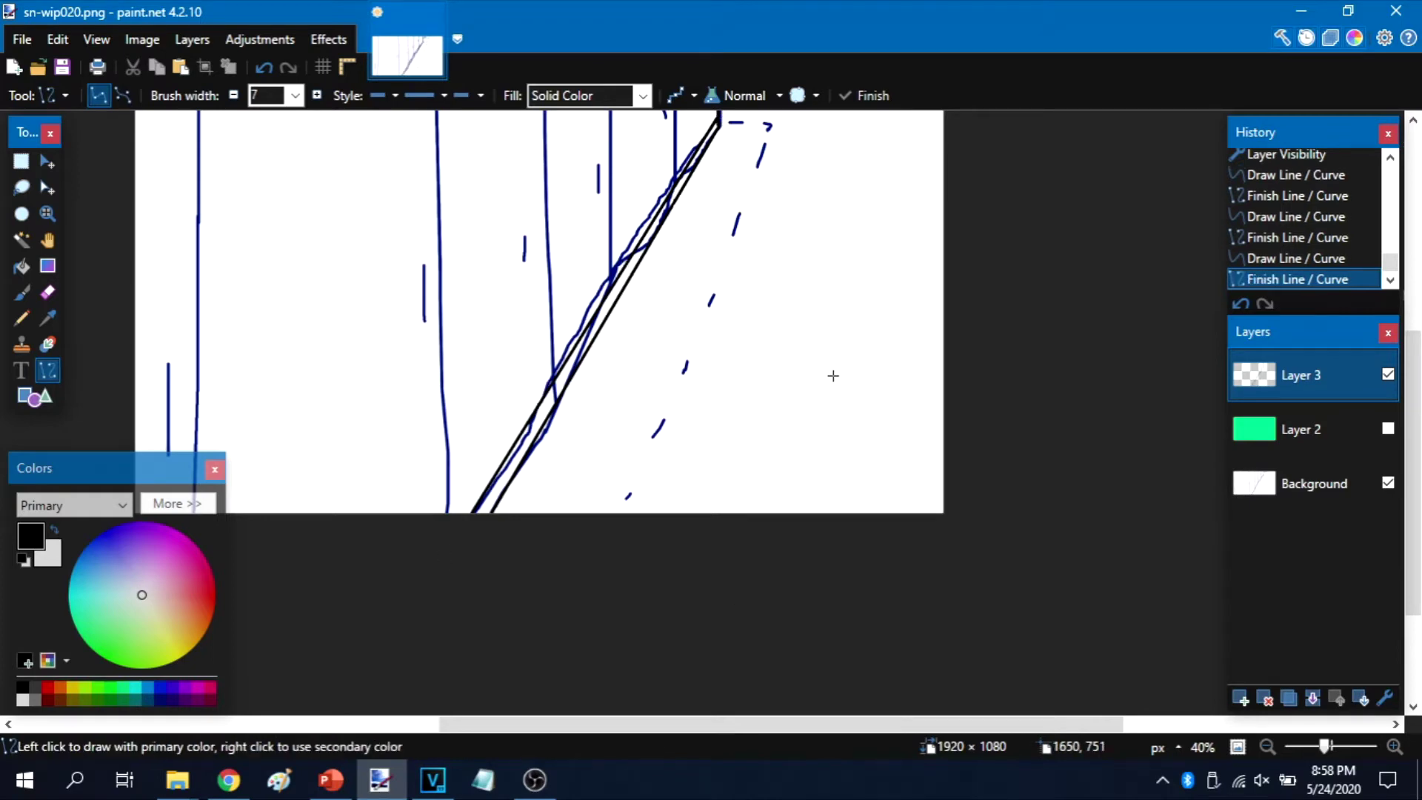
Trace the full-height vertical nearest the diagonals' lower end with a black line about 1480 px long, spanning the whole canvas.
scroll(841, 378, "up", 1)
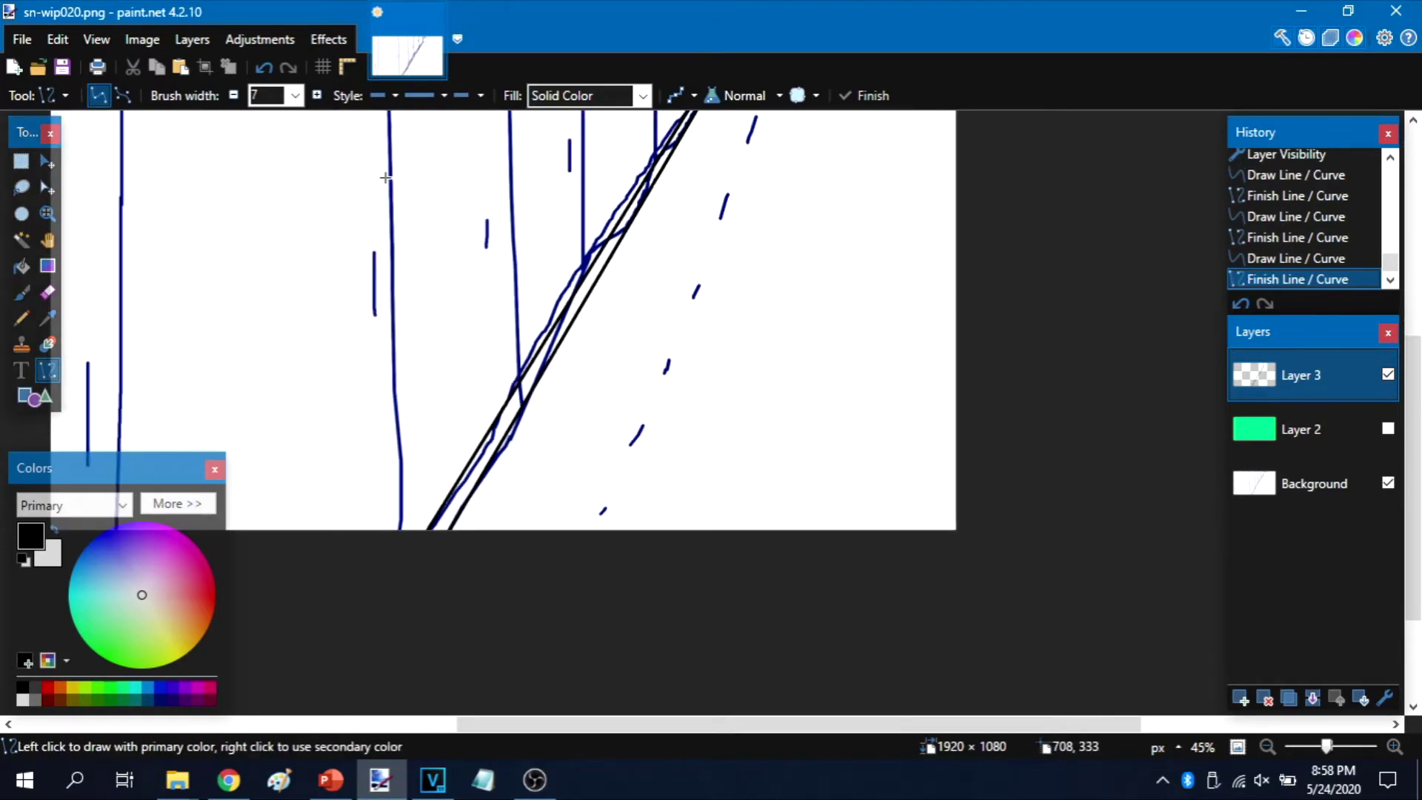
mouse_move(391, 178)
left_mouse_down()
mouse_move(365, 603)
mouse_move(384, 650)
left_mouse_up()
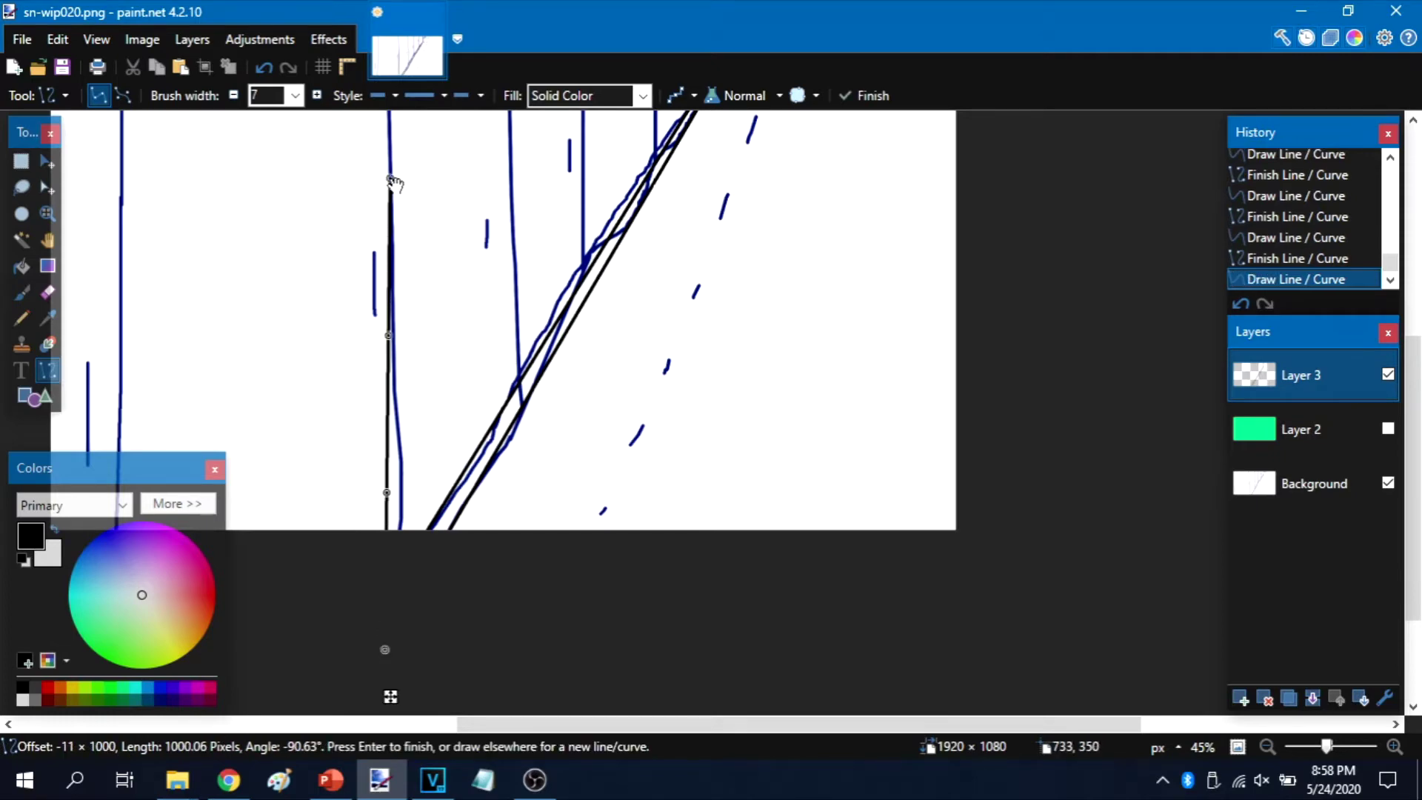
scroll(518, 301, "up", 2)
left_click_drag(407, 306, 402, 146)
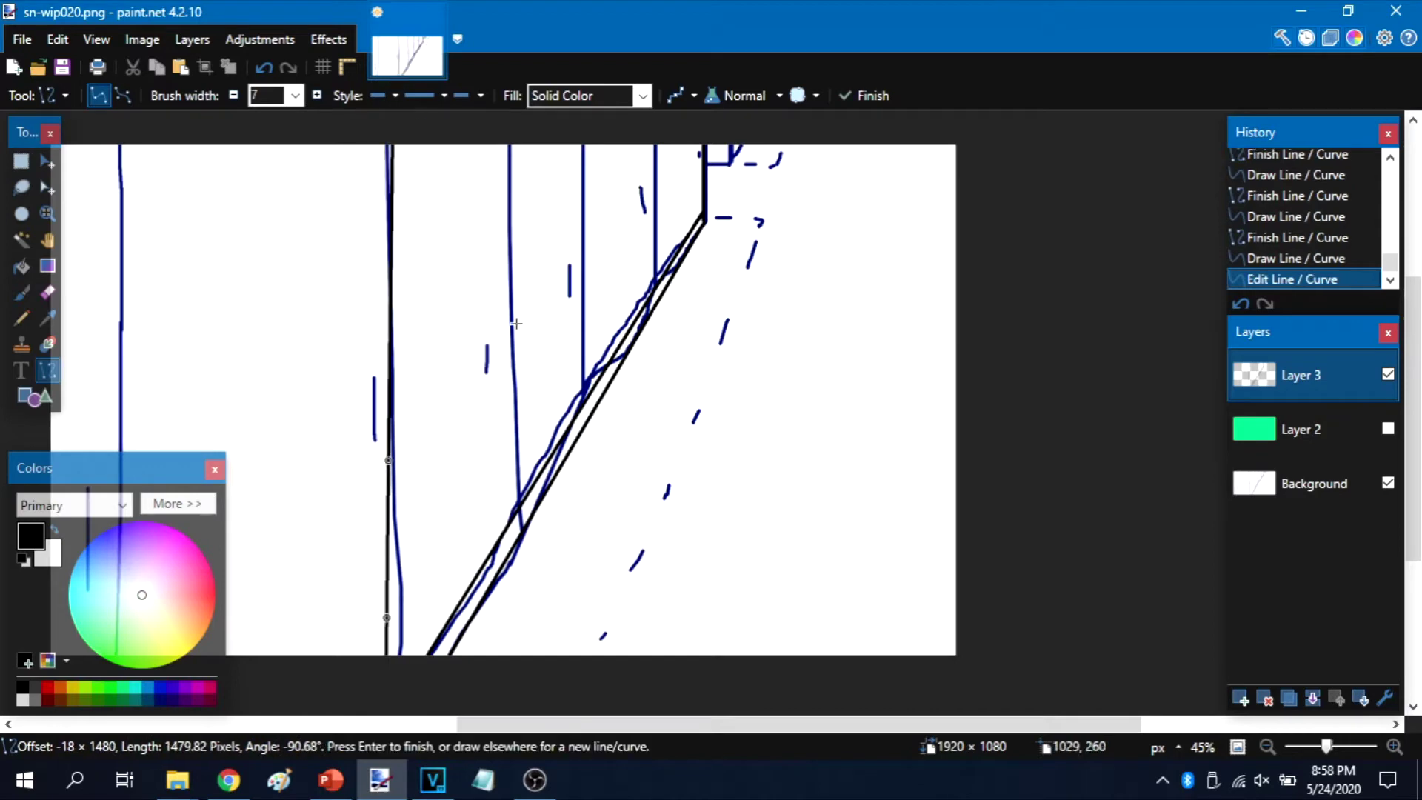
Trace the three shorter verticals in black from the lower diagonal up to the canvas's upper edge.
left_click_drag(513, 544, 508, 201)
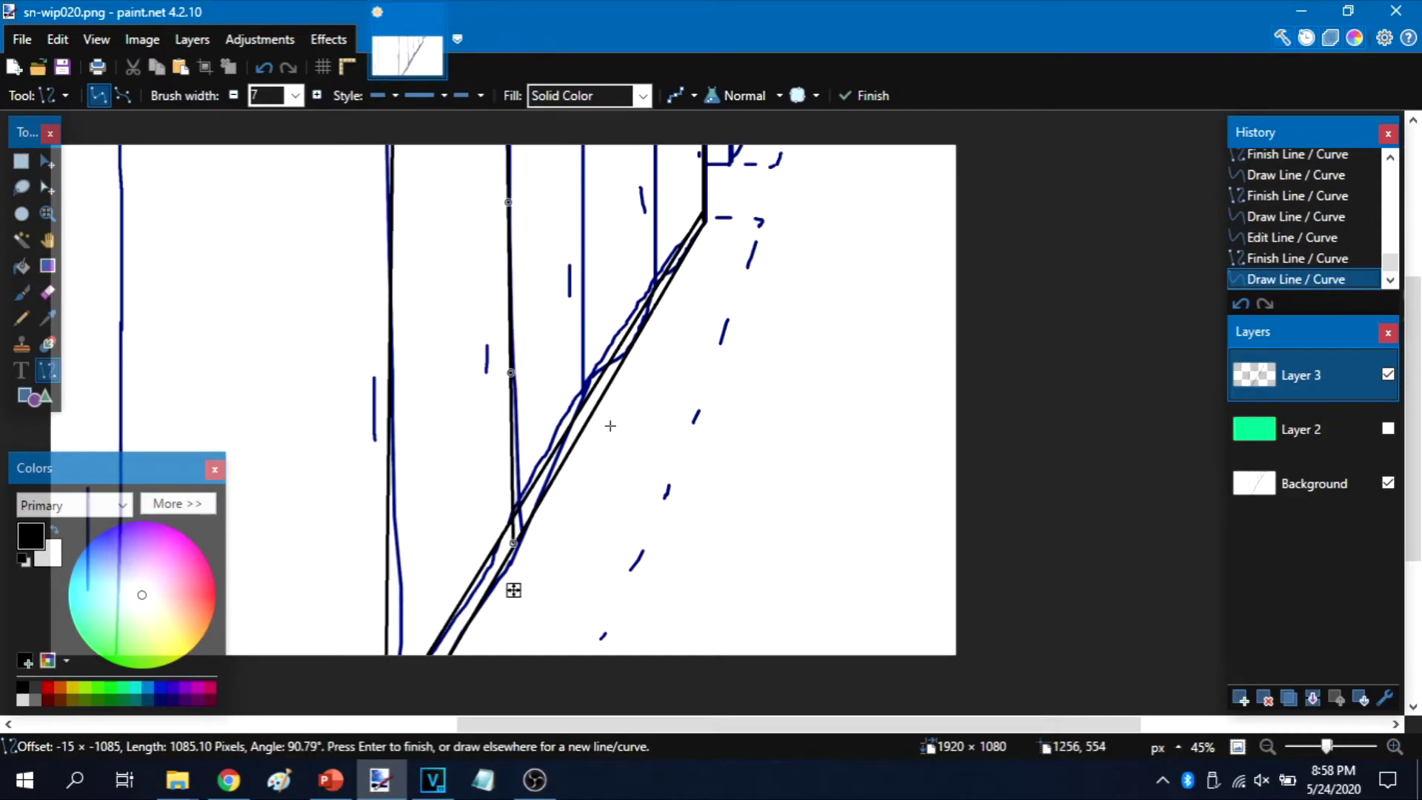
left_click_drag(585, 421, 584, 167)
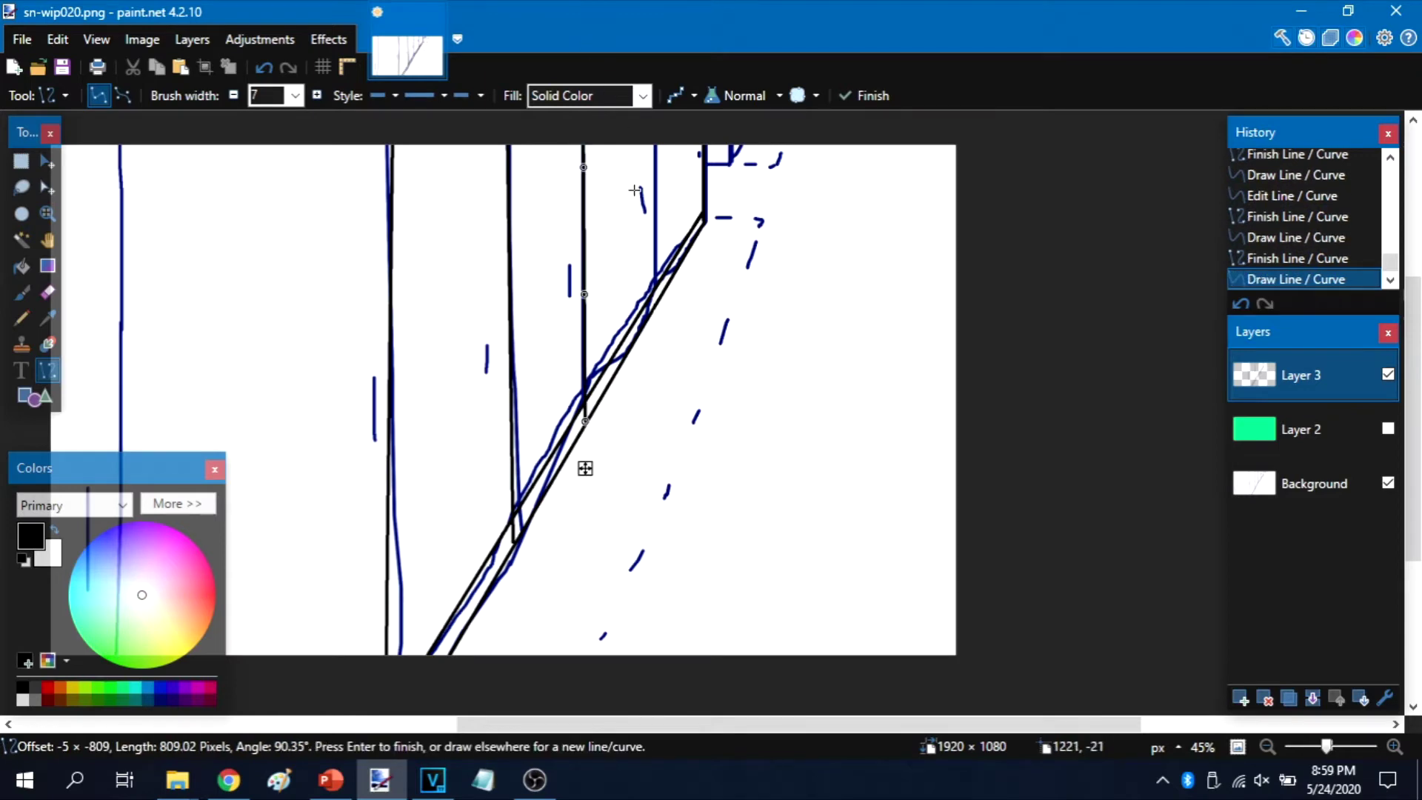
left_click_drag(653, 304, 655, 154)
key("Return")
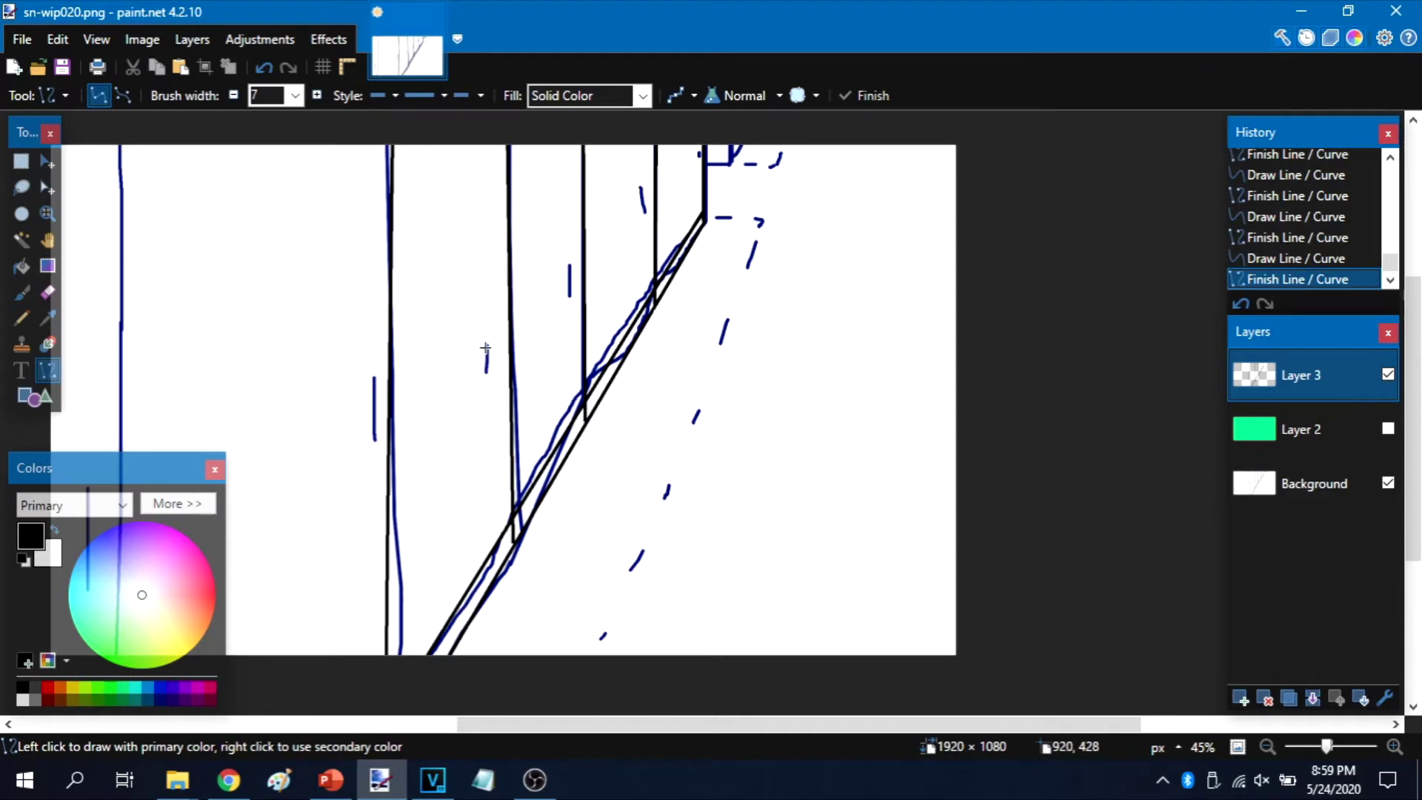
Trace the five short vertical marks beside the verticals with small black lines, from the full-height vertical to the corner.
left_click_drag(488, 354, 485, 373)
left_click_drag(374, 378, 374, 442)
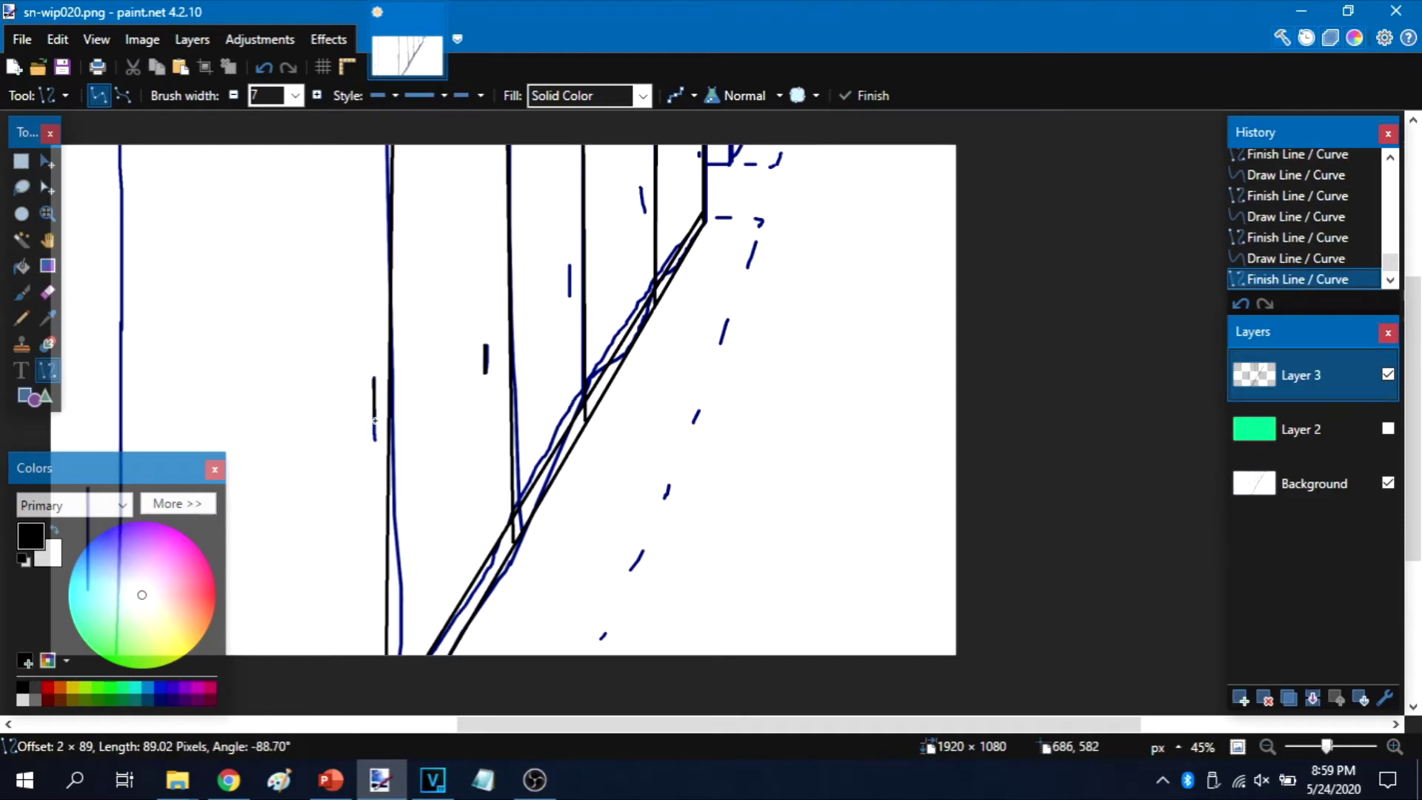
left_click_drag(570, 267, 573, 294)
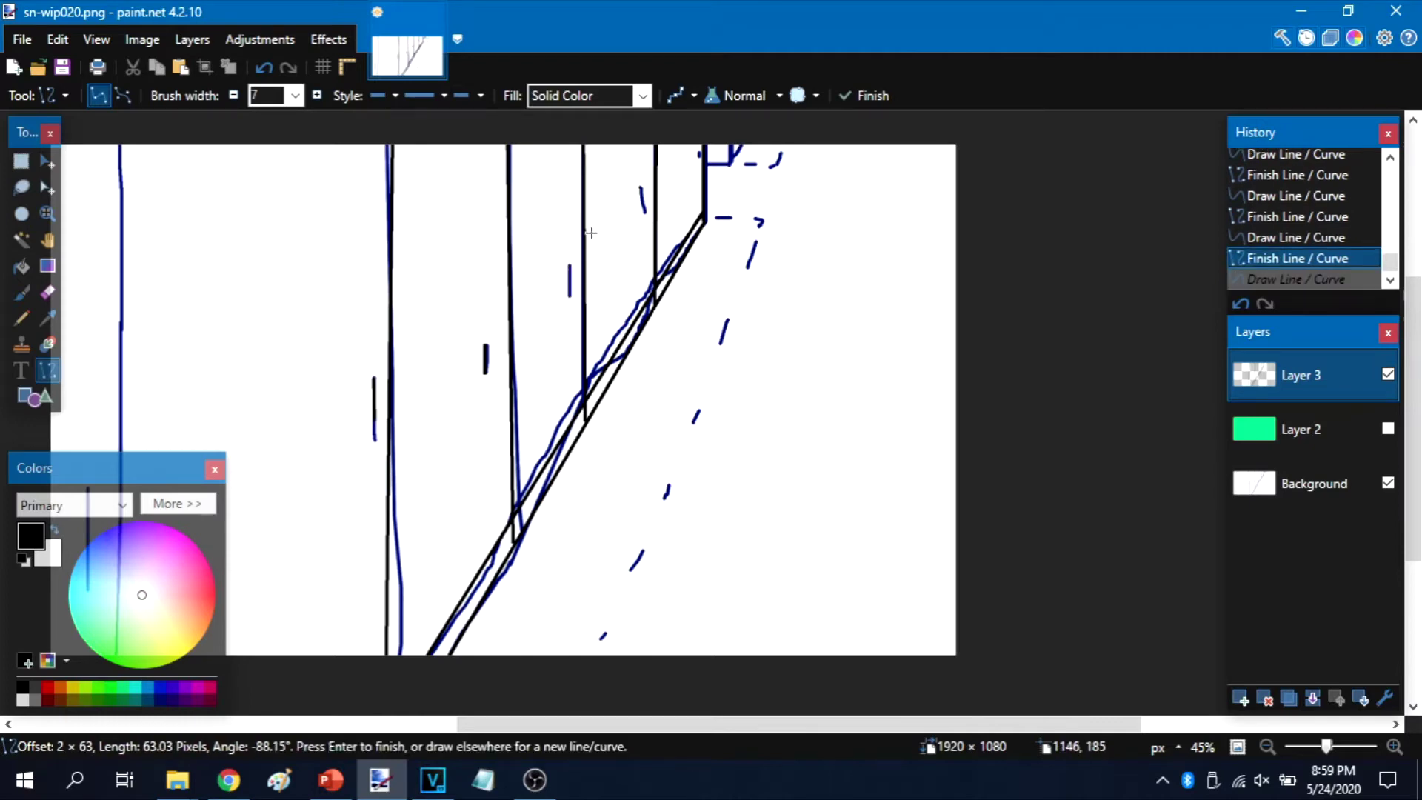
key("ctrl+z")
scroll(638, 359, "up", 2)
scroll(590, 303, "up", 1)
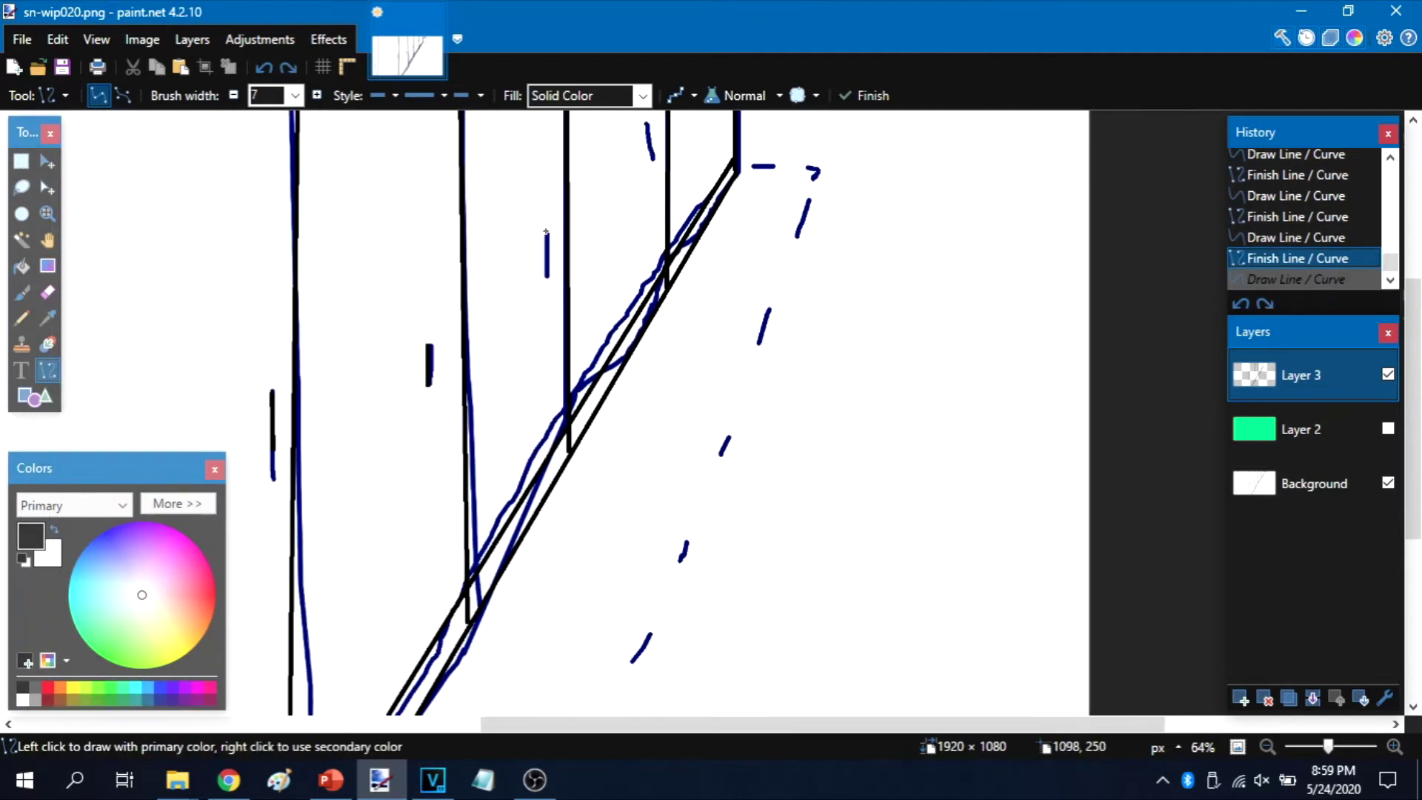
left_click_drag(546, 231, 545, 268)
left_click_drag(648, 123, 648, 155)
scroll(885, 197, "up", 3)
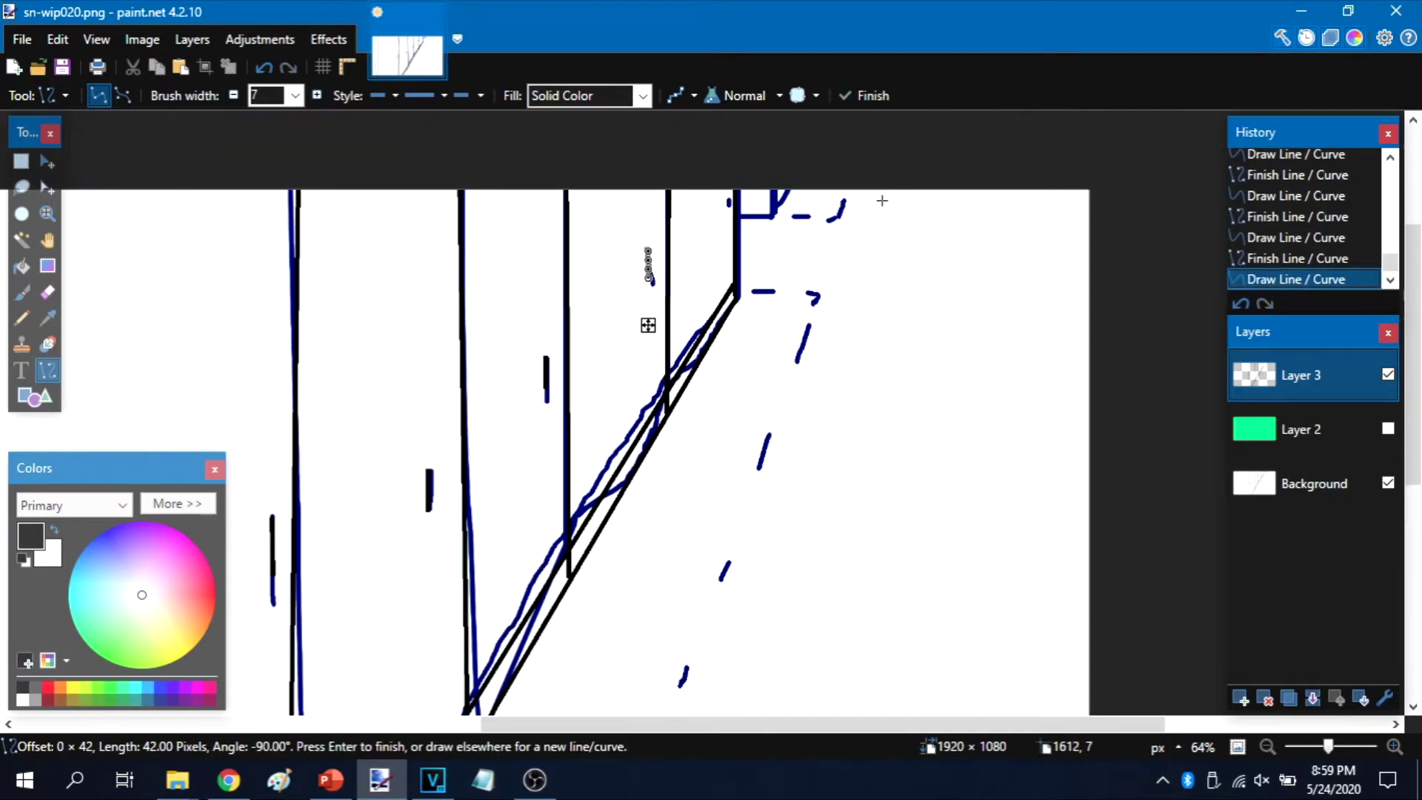
left_click_drag(725, 196, 727, 218)
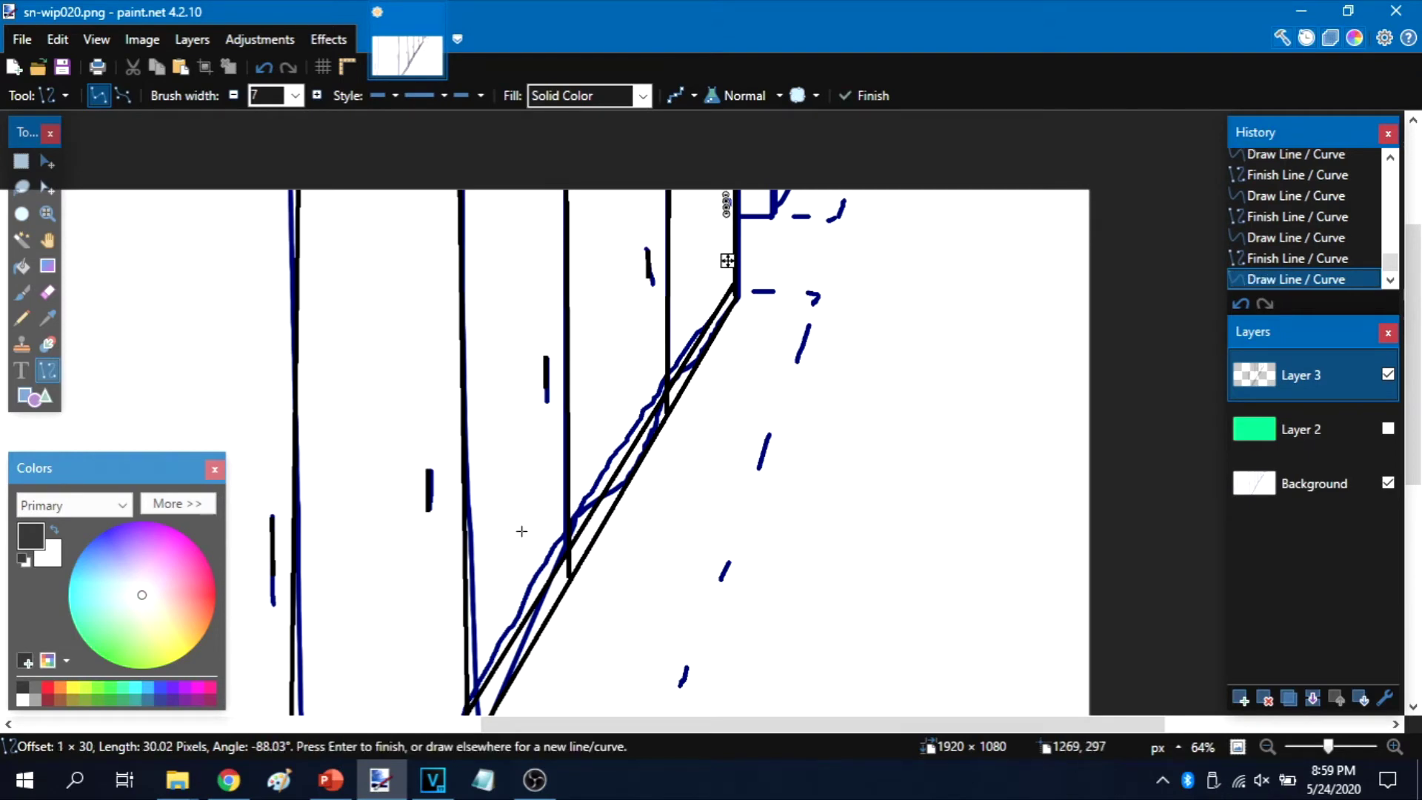
left_click_drag(722, 724, 507, 723)
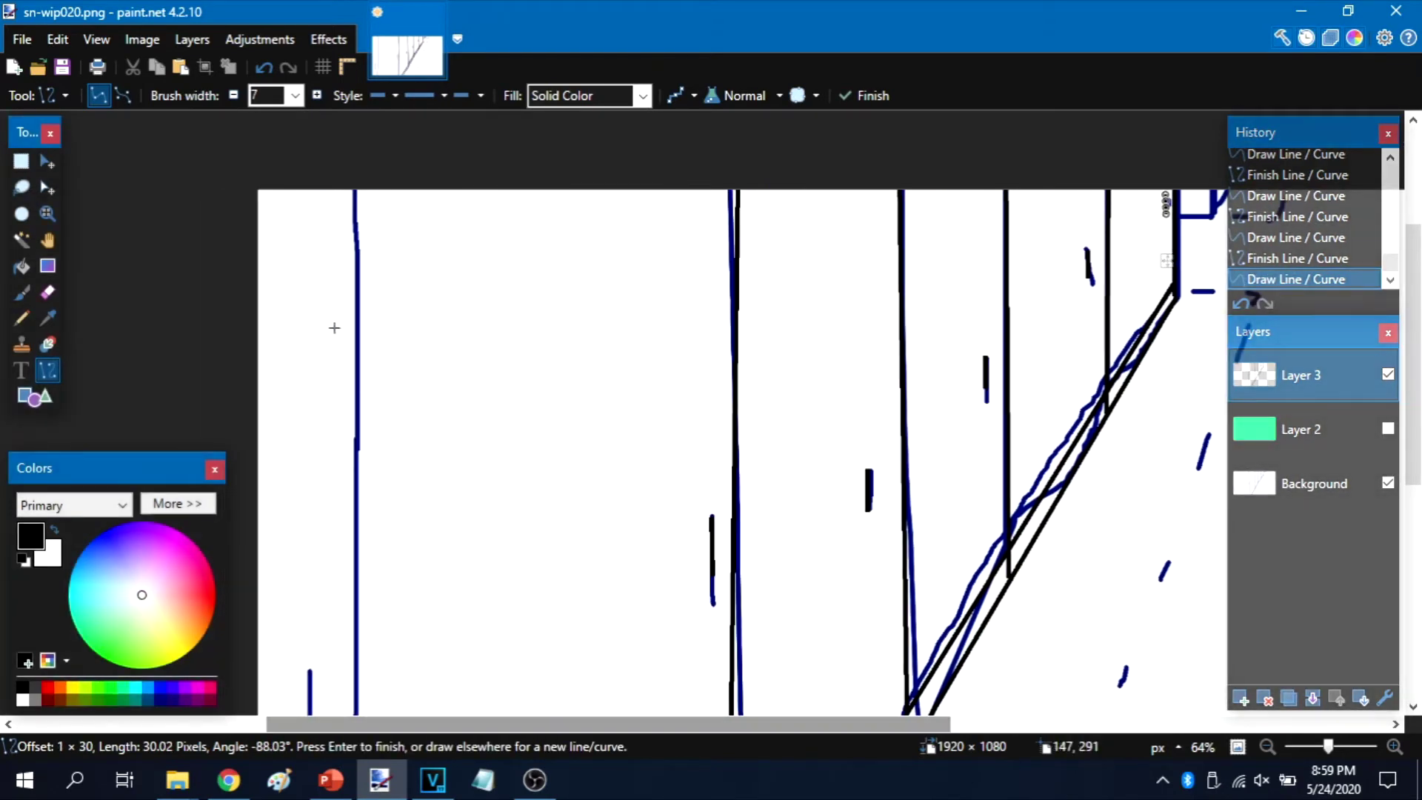
key("Return")
Trace the sketch's leftmost vertical line and the short mark beside it in black.
mouse_move(347, 160)
left_mouse_down()
mouse_move(342, 670)
mouse_move(380, 469)
mouse_move(345, 534)
left_mouse_up()
scroll(381, 469, "down", 5)
mouse_move(304, 163)
left_mouse_down()
mouse_move(308, 291)
mouse_move(303, 261)
left_mouse_up()
Check the black linework against the green layer by showing Layer 2 briefly and hiding it again.
left_click(1237, 747)
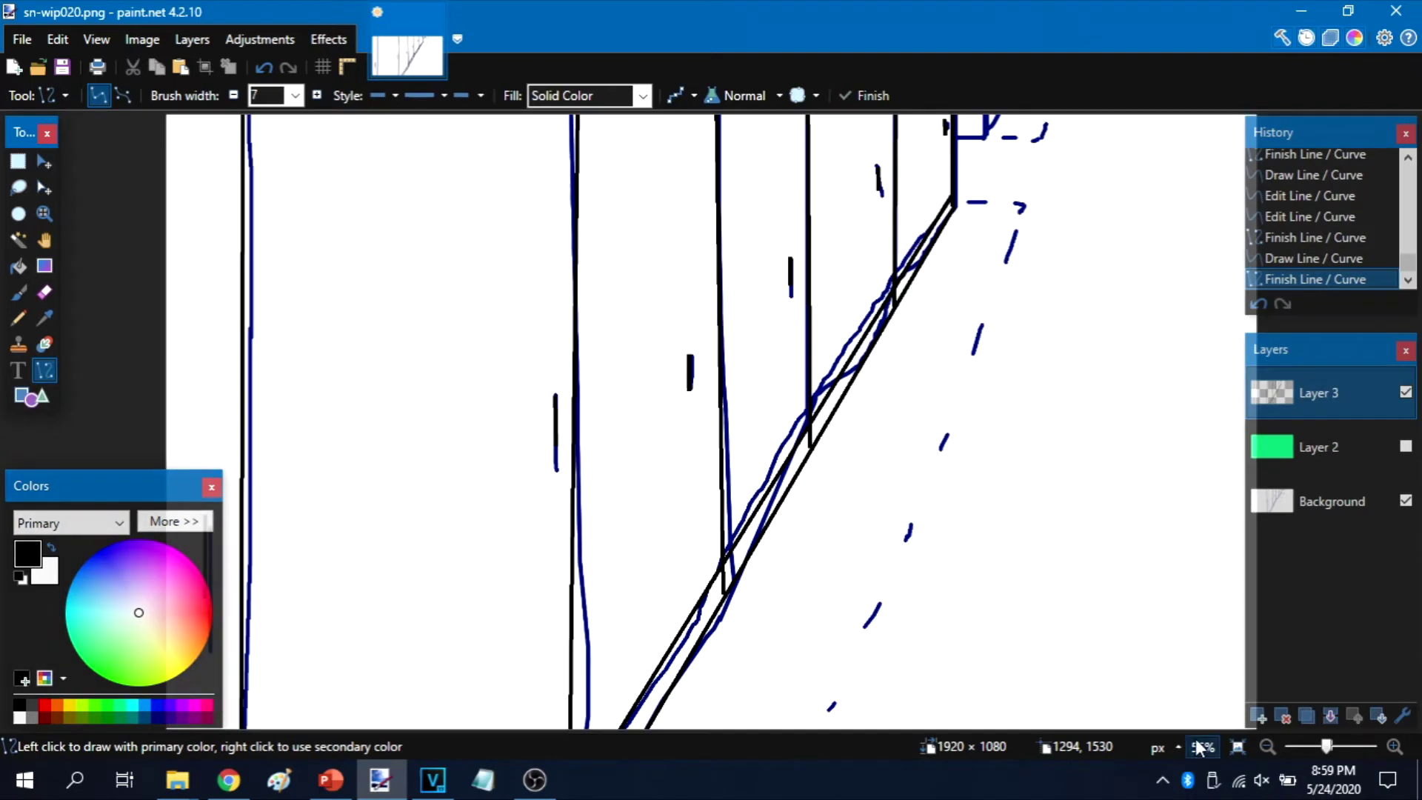
left_click(1406, 447)
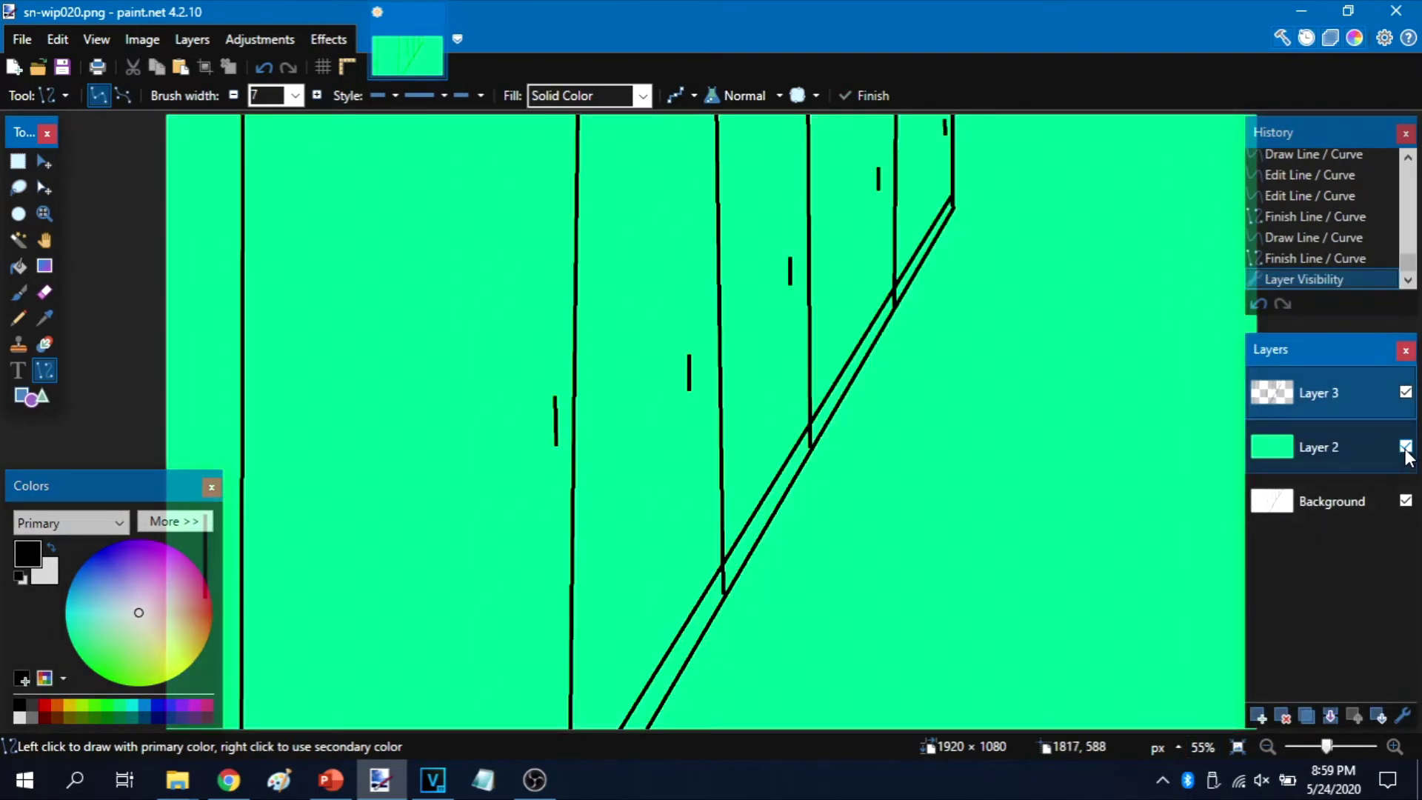
left_click(1406, 448)
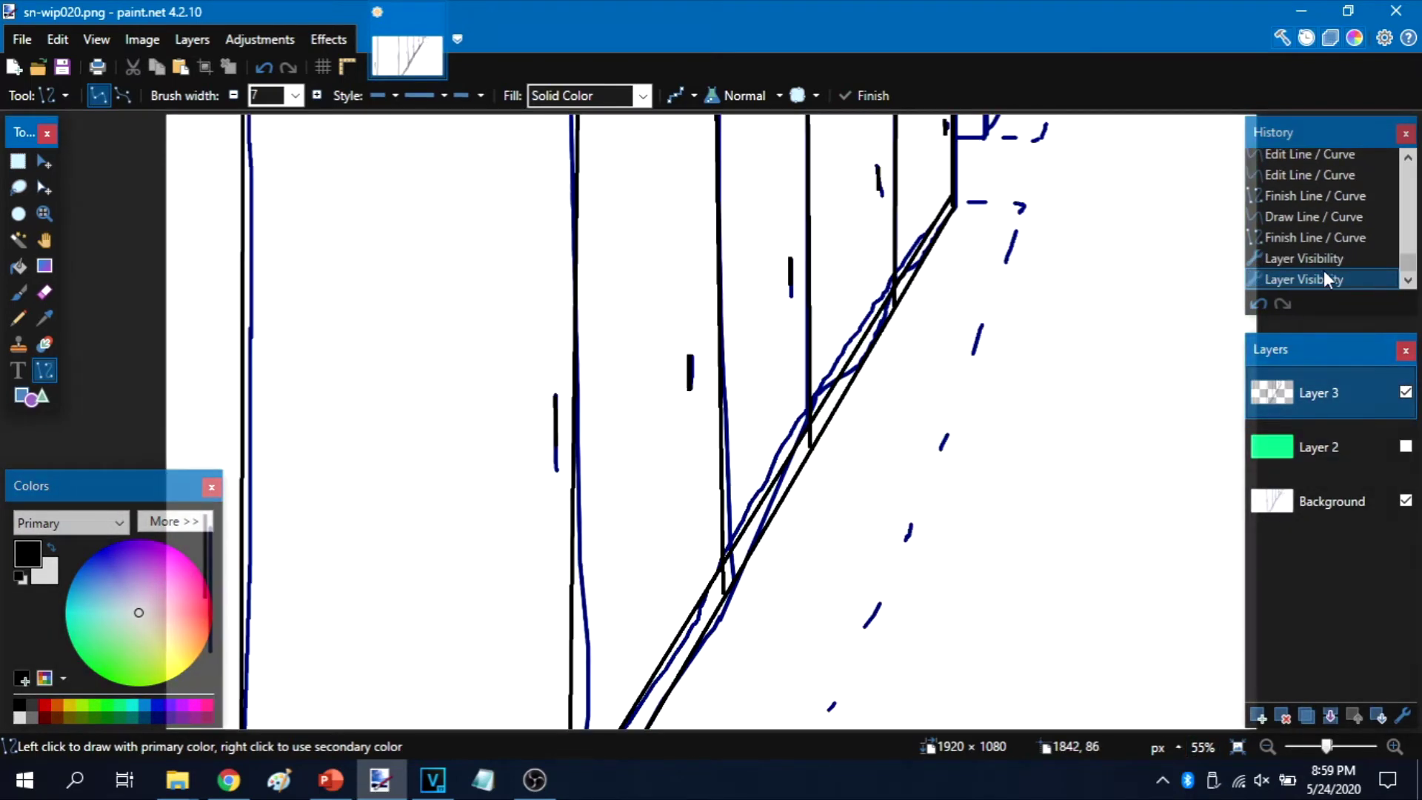
scroll(561, 708, "up", 2)
left_click_drag(584, 735, 856, 726)
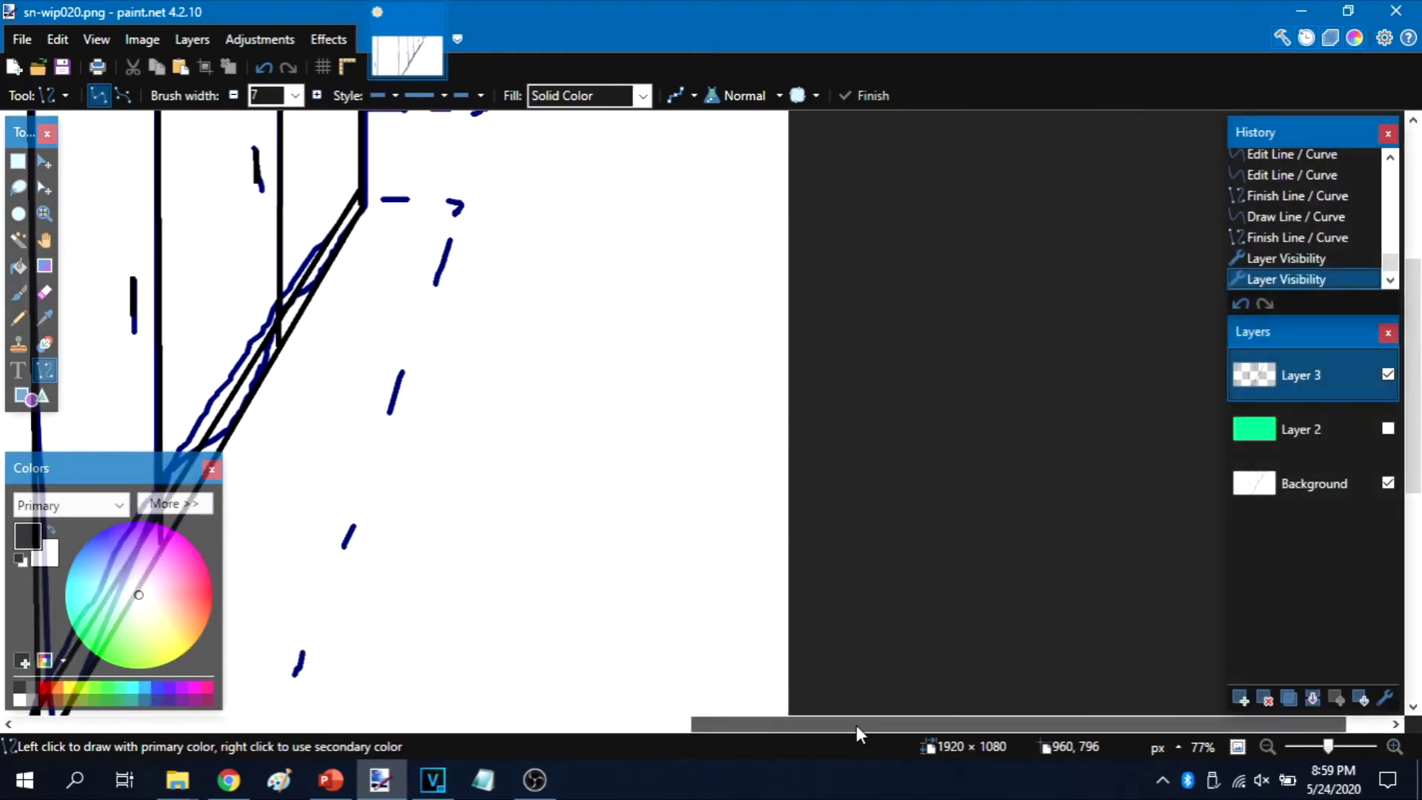
Trace the short horizontal line beside the last vertical and the short vertical rising from its end in black near the canvas's upper edge.
scroll(644, 362, "up", 2)
scroll(374, 258, "up", 3)
scroll(274, 328, "down", 2)
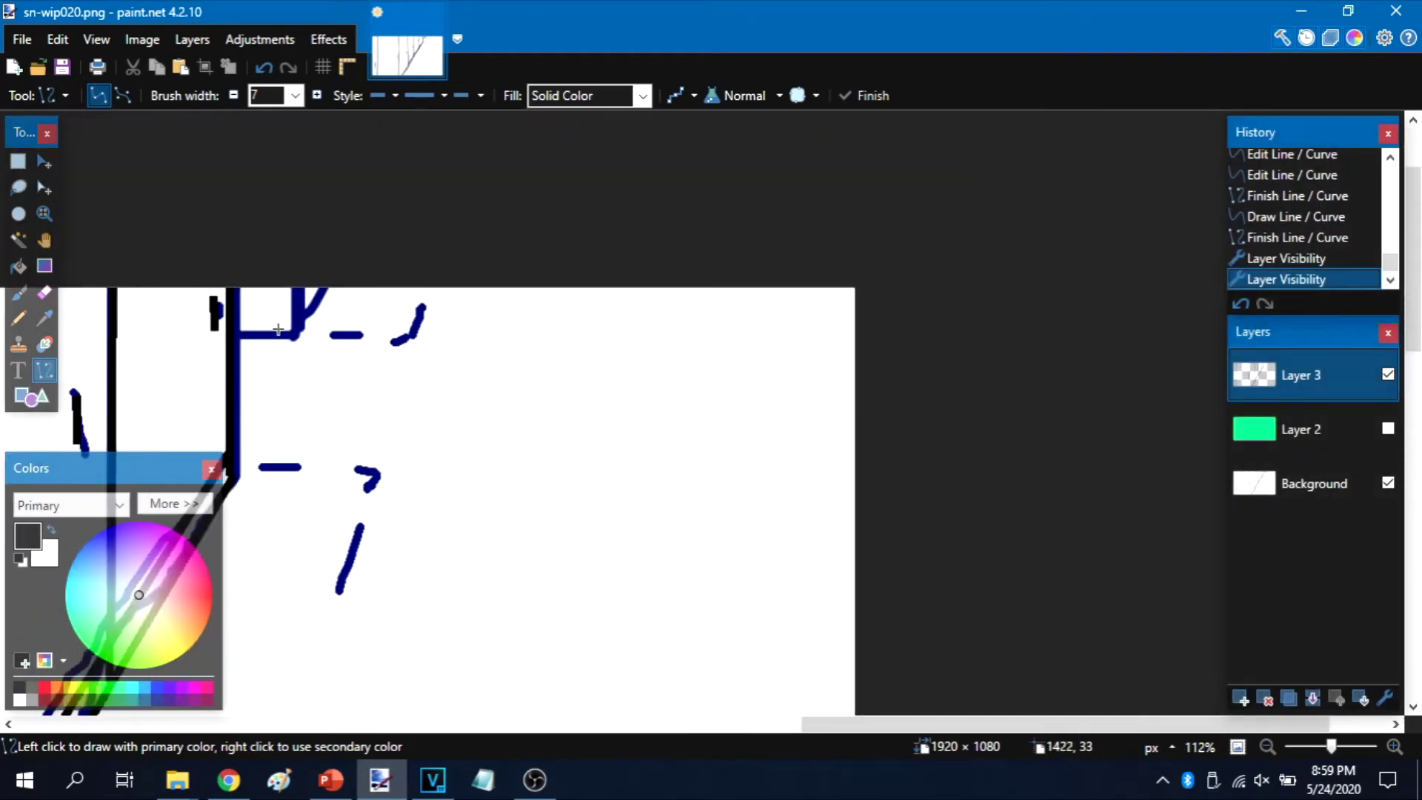
left_click_drag(295, 333, 228, 336)
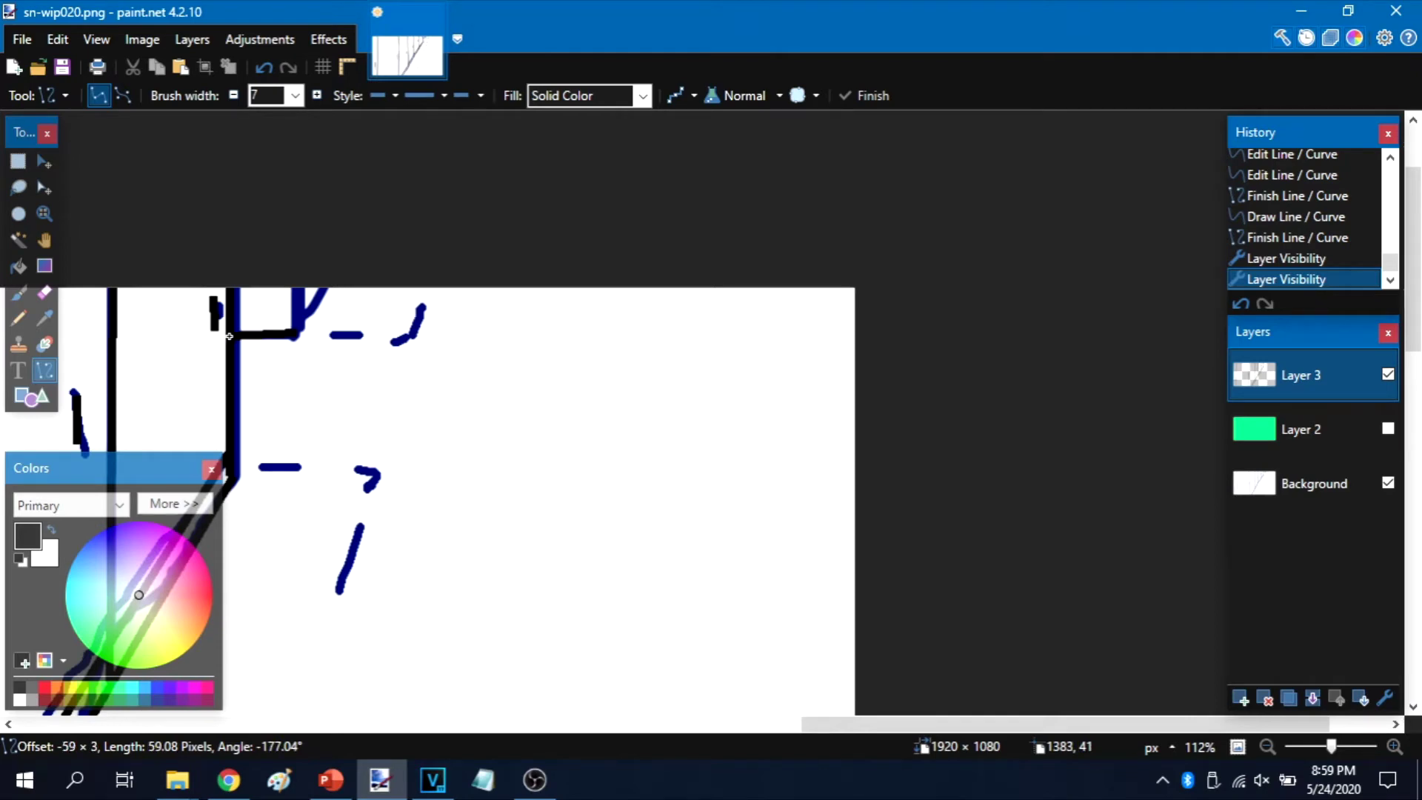
left_click_drag(229, 335, 293, 263)
key("Return")
key("Return")
mouse_move(295, 328)
left_mouse_down()
mouse_move(363, 212)
mouse_move(403, 204)
mouse_move(400, 179)
left_mouse_up()
key("Return")
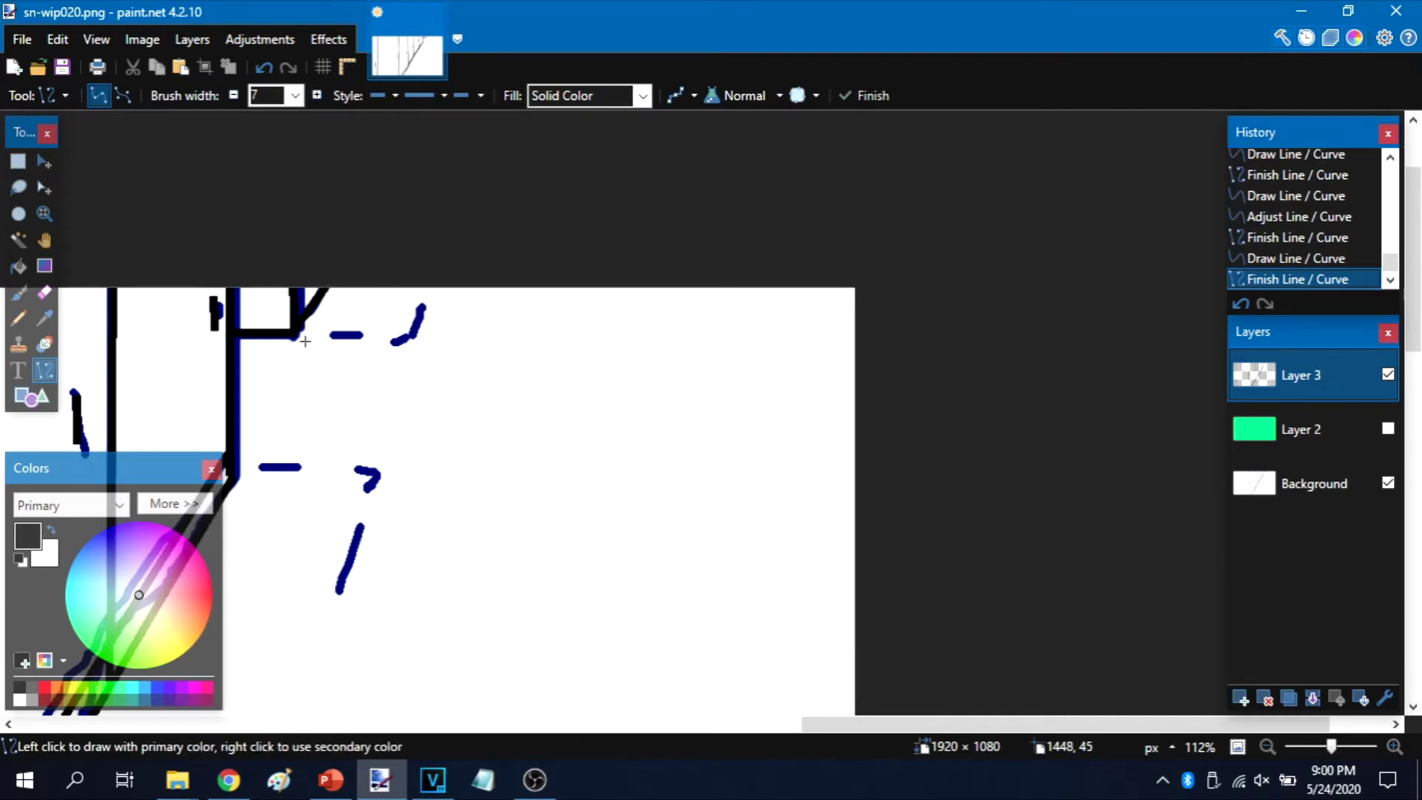
key("ctrl+z")
scroll(429, 371, "up", 4)
key("ctrl+z")
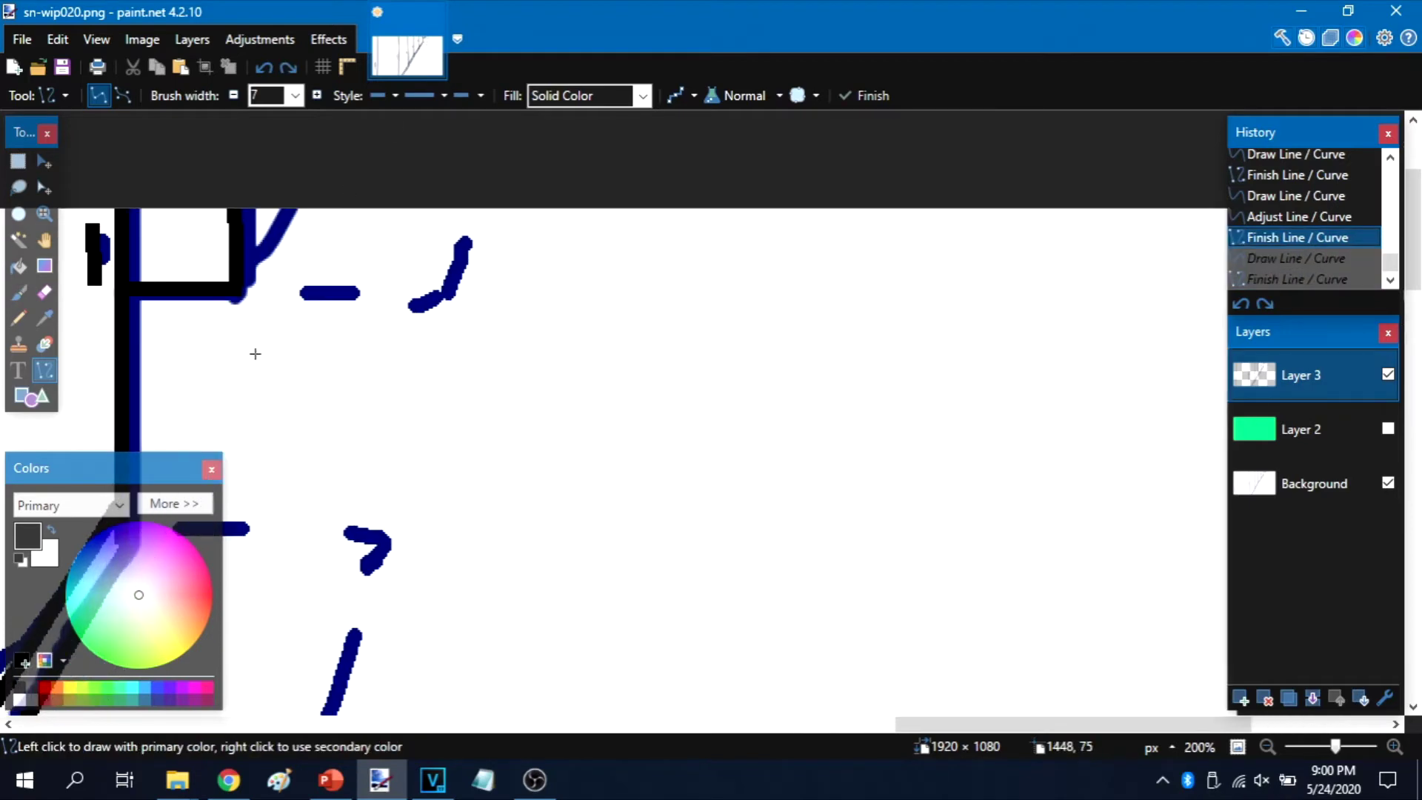
Trace the short slanted lines rising from the small box's lower corner to the canvas's upper edge in black with brush width 5.
left_click(233, 94)
left_click(233, 95)
left_click_drag(237, 288, 281, 192)
key("Return")
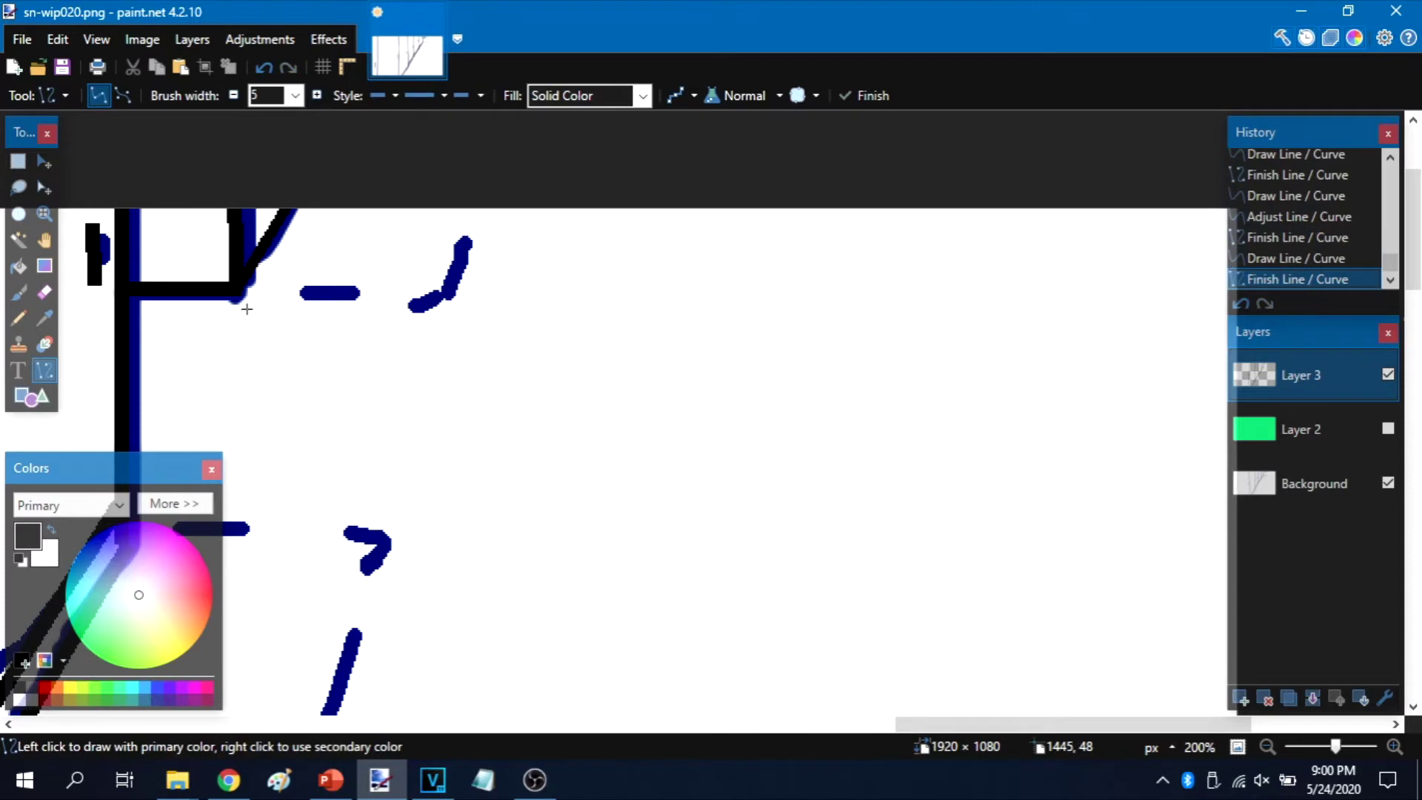
left_click_drag(241, 295, 305, 180)
key("ctrl+z")
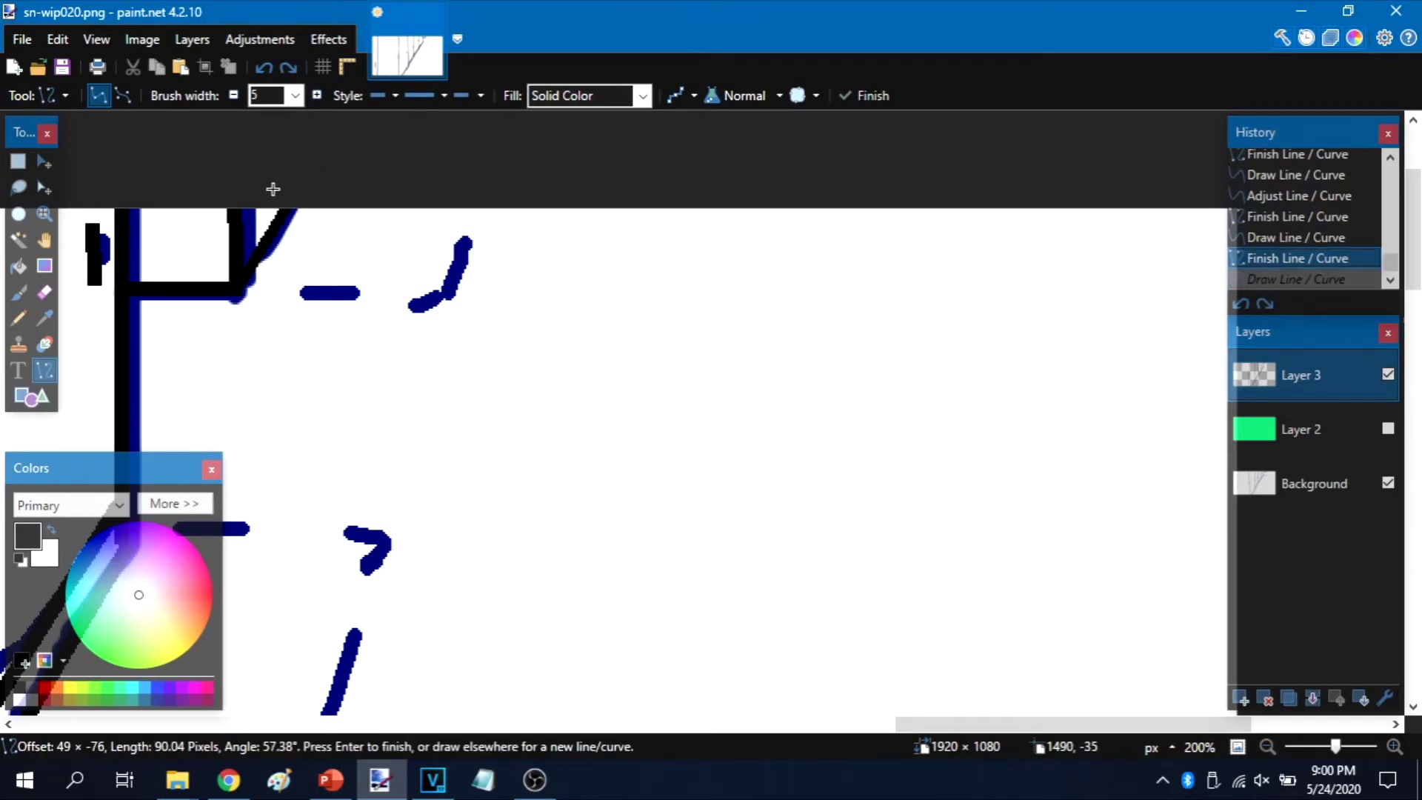
key("ctrl+z")
key("ctrl+z")
left_click_drag(258, 235, 305, 164)
key("Return")
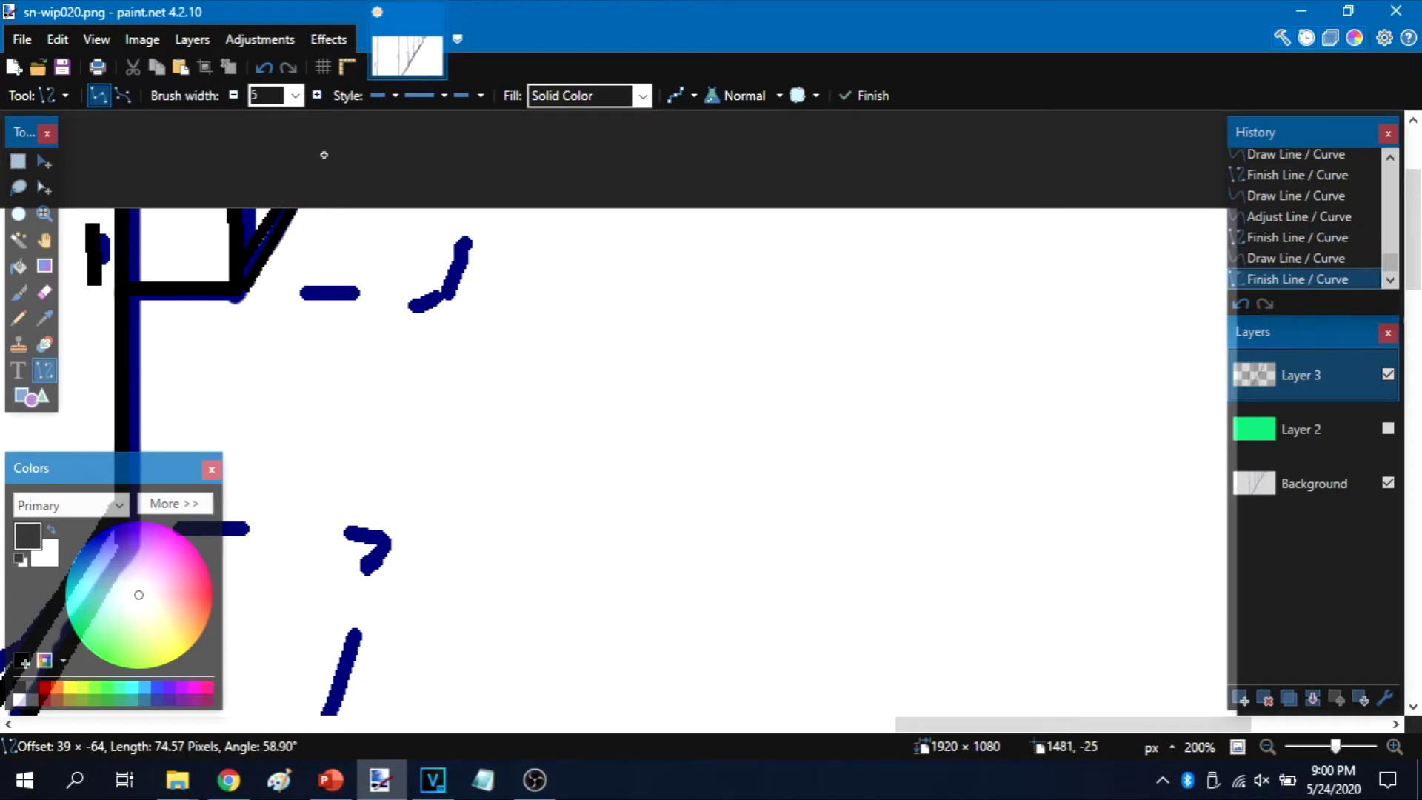
left_click_drag(254, 280, 257, 302)
key("Return")
Trace the upper horizontal dash and the angled corner mark beside it in black with brush width 7.
left_click(317, 95)
left_click(317, 95)
mouse_move(303, 293)
left_mouse_down()
mouse_move(358, 282)
mouse_move(359, 293)
mouse_move(448, 295)
left_mouse_up()
key("Return")
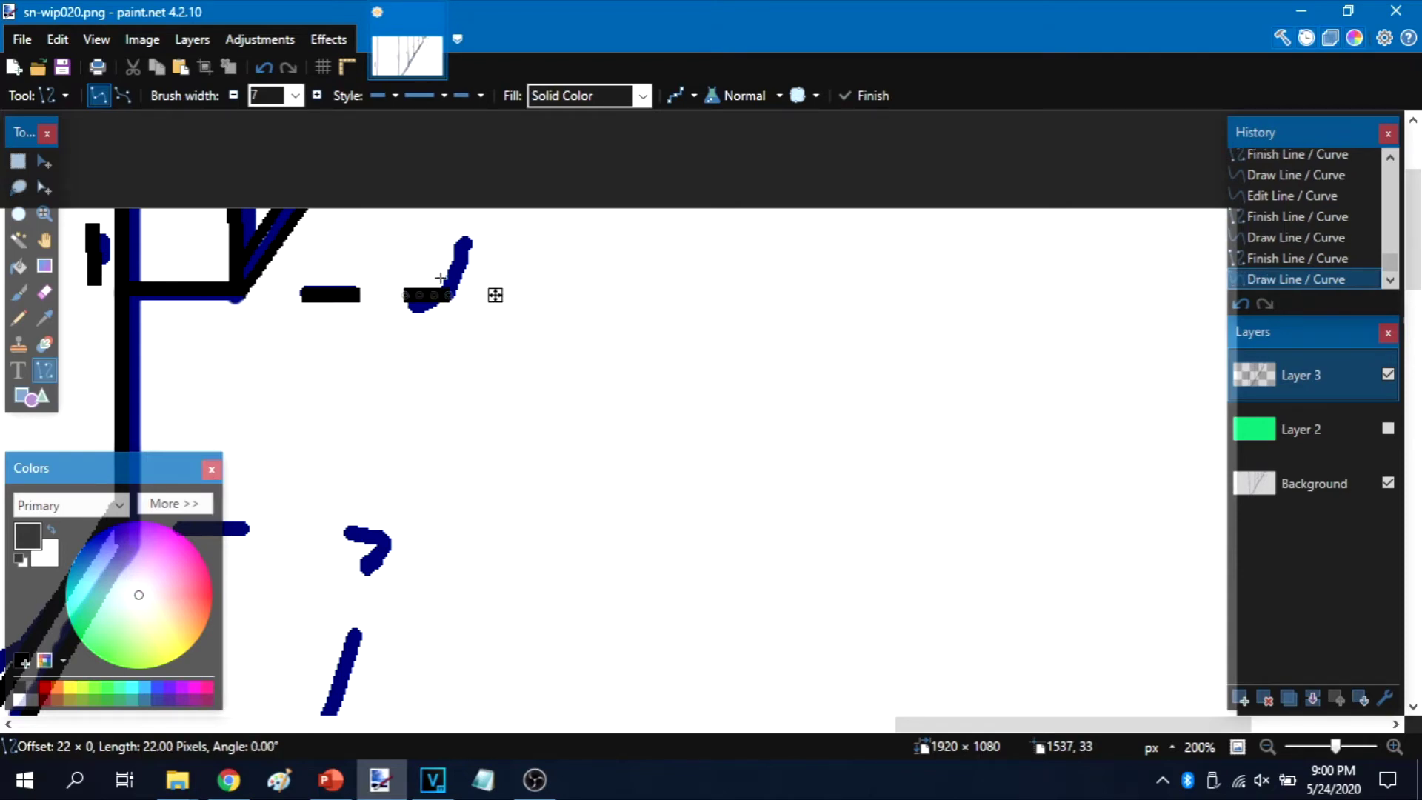
key("Return")
left_click_drag(447, 296, 465, 237)
key("Return")
Trace the horizontal dash by the diagonal's upper end and the hooked corner mark next to it in black.
scroll(487, 454, "down", 3)
left_click_drag(174, 278, 247, 278)
left_click_drag(334, 278, 363, 324)
key("Return")
key("Return")
Draw the first three black dashes of the slanted dashed line, tracing the blue ones and filling the gap between them.
scroll(415, 266, "down", 2)
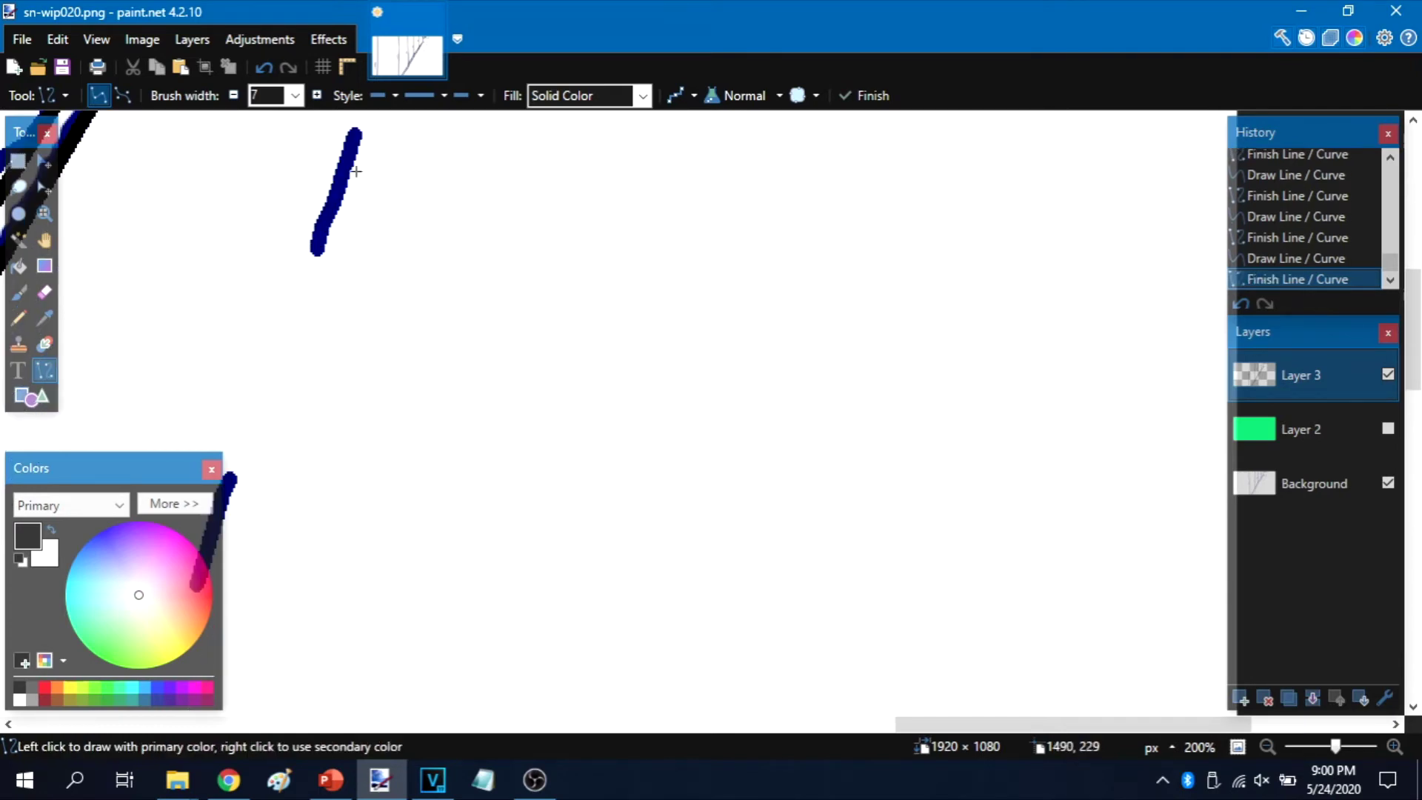
scroll(359, 248, "up", 1)
left_click_drag(356, 256, 328, 341)
key("Return")
scroll(366, 322, "down", 1)
left_click_drag(305, 294, 271, 388)
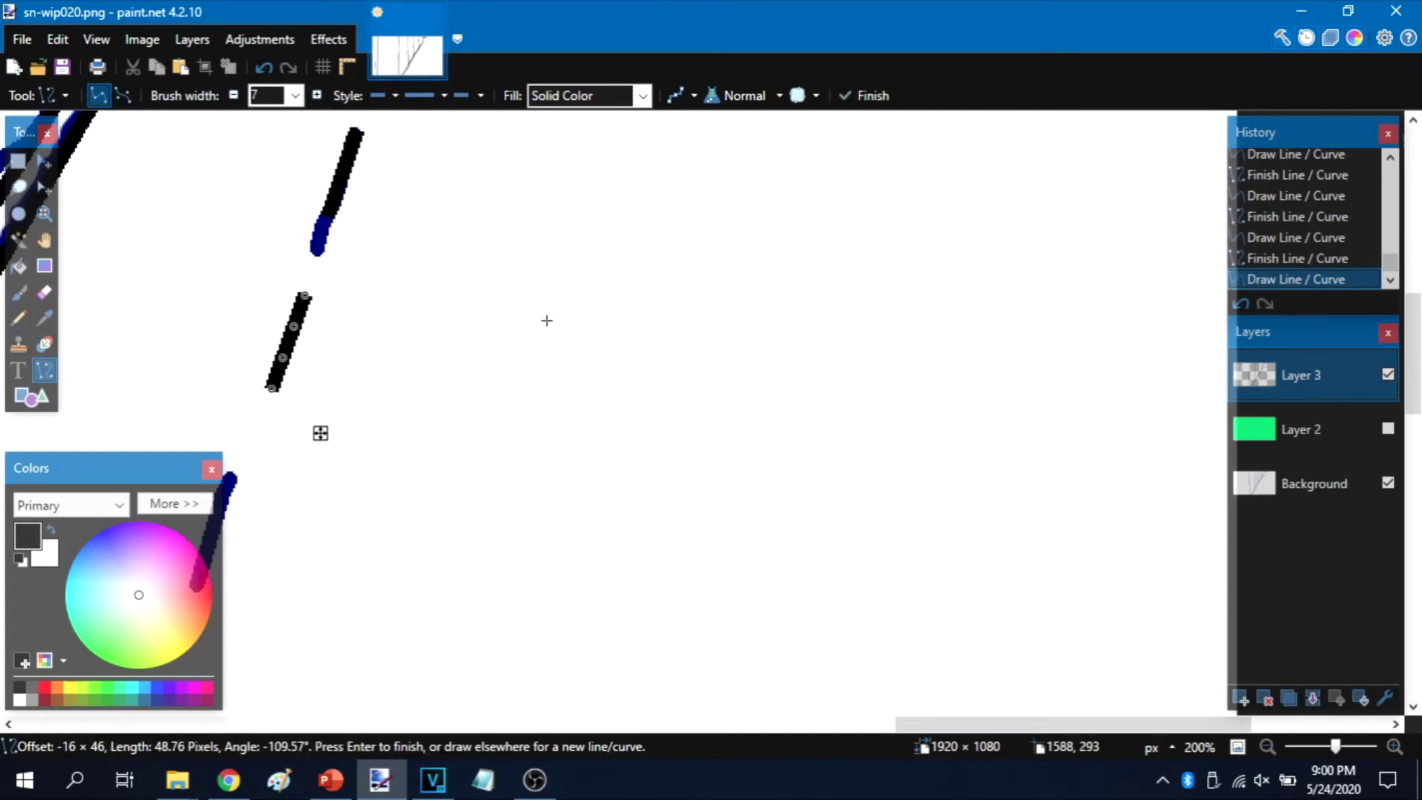
scroll(518, 319, "down", 2)
left_click_drag(234, 223, 202, 312)
Continue the slanted dashed line downward with two more black dashes, one in the gap and one over the next blue dash.
scroll(279, 258, "down", 2)
scroll(406, 339, "left", 2)
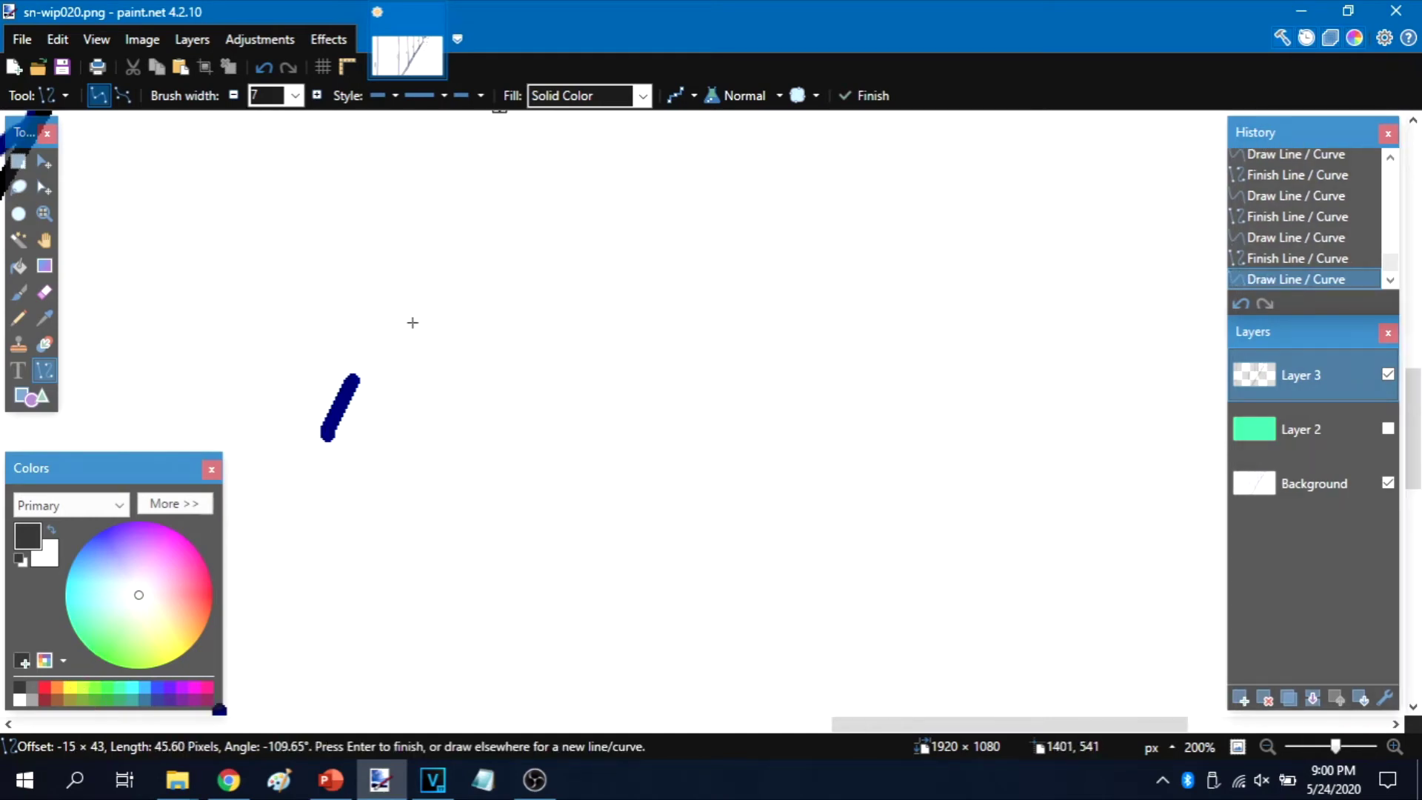
scroll(434, 301, "up", 1)
left_click_drag(427, 276, 397, 368)
left_click_drag(355, 499, 318, 584)
Extend the dashed line with two further black dashes past its middle, the second one aligned with the curved blue dash.
scroll(317, 460, "right", 2)
scroll(321, 450, "left", 2)
scroll(321, 450, "down", 1)
scroll(303, 508, "up", 2)
scroll(289, 486, "down", 6)
scroll(338, 468, "left", 2)
scroll(337, 467, "left", 2)
left_click_drag(545, 376, 514, 443)
left_click_drag(482, 539, 451, 608)
Complete the slanted dashed line with three black dashes down to the canvas's lower edge.
scroll(498, 651, "right", 2)
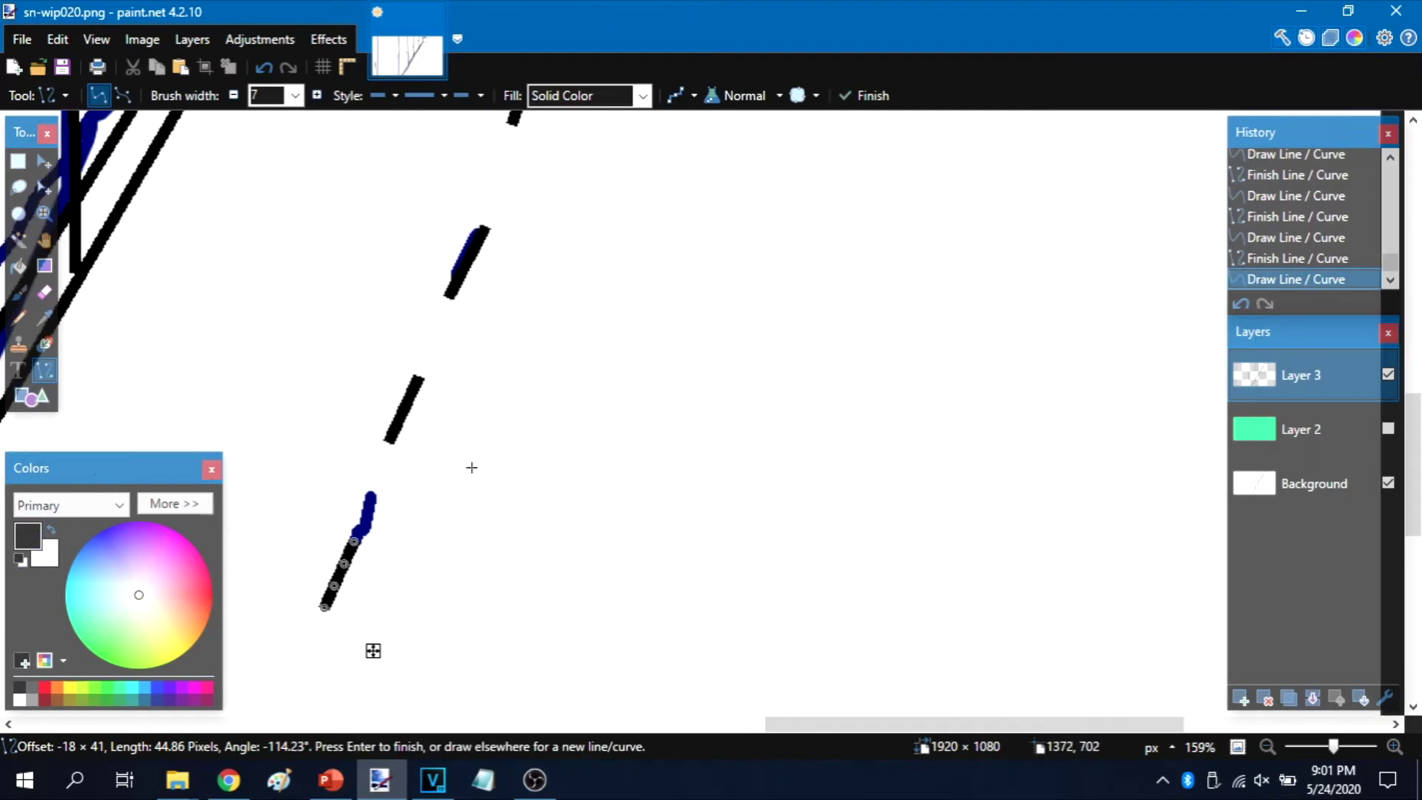
scroll(472, 467, "down", 1)
scroll(371, 524, "left", 2)
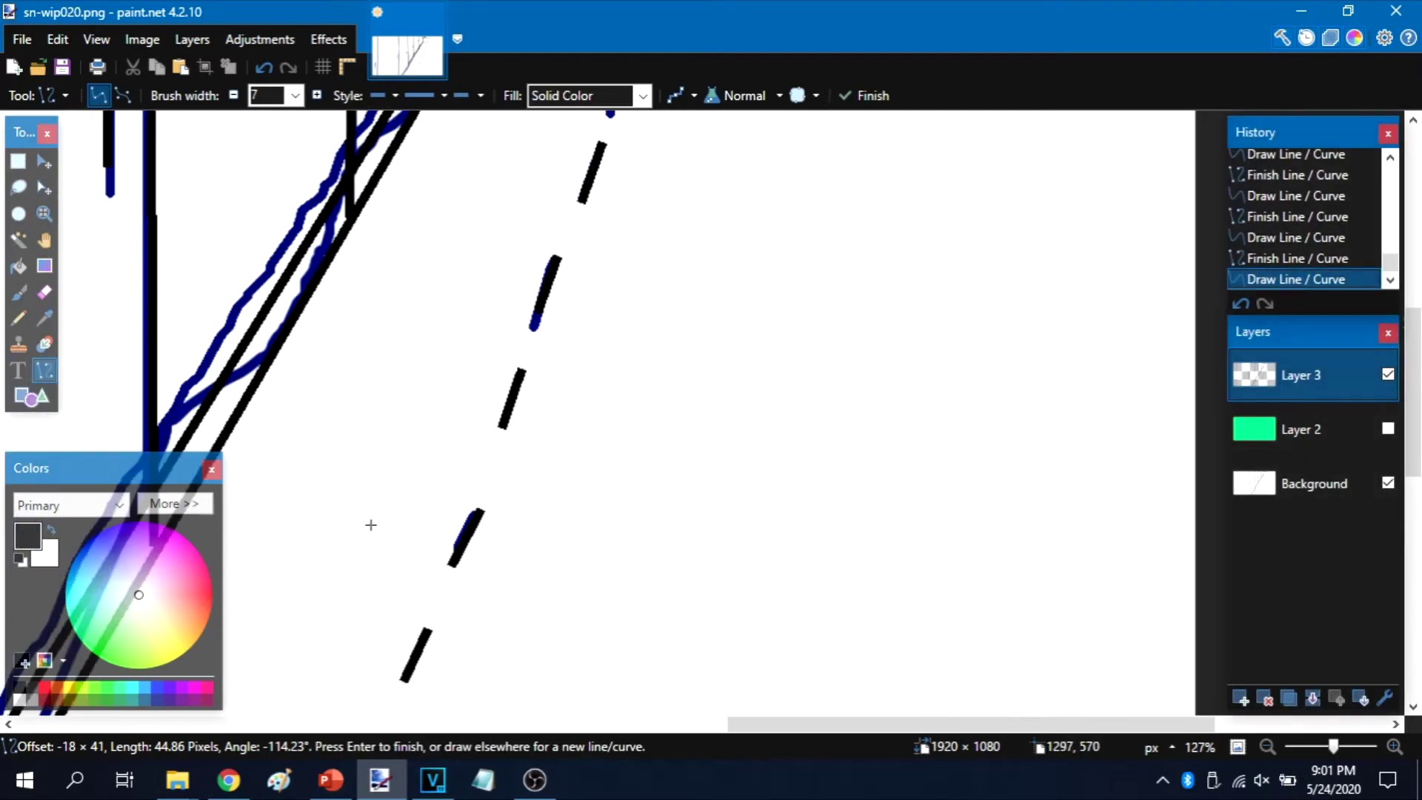
scroll(370, 518, "down", 5)
scroll(377, 523, "left", 5)
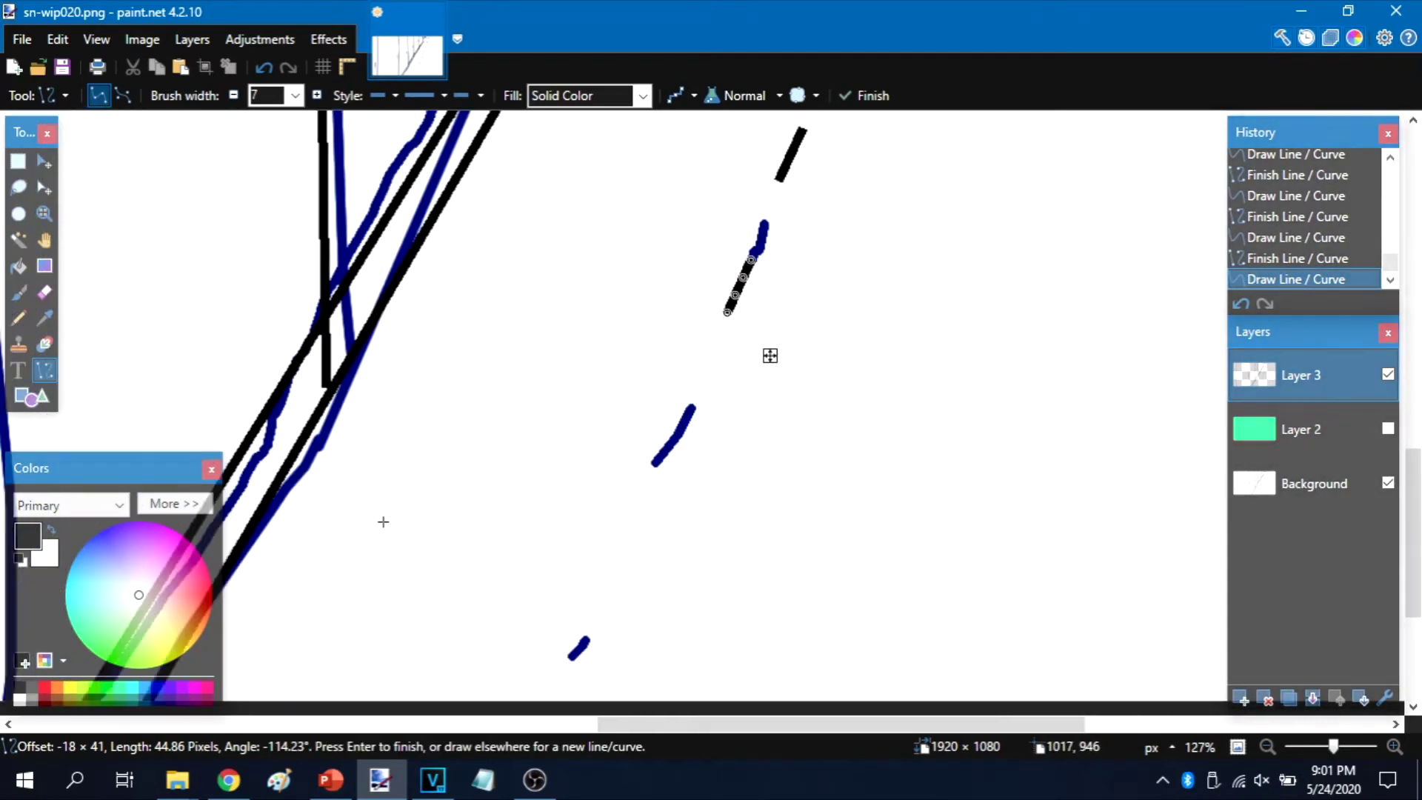
key("Return")
left_click_drag(693, 406, 656, 464)
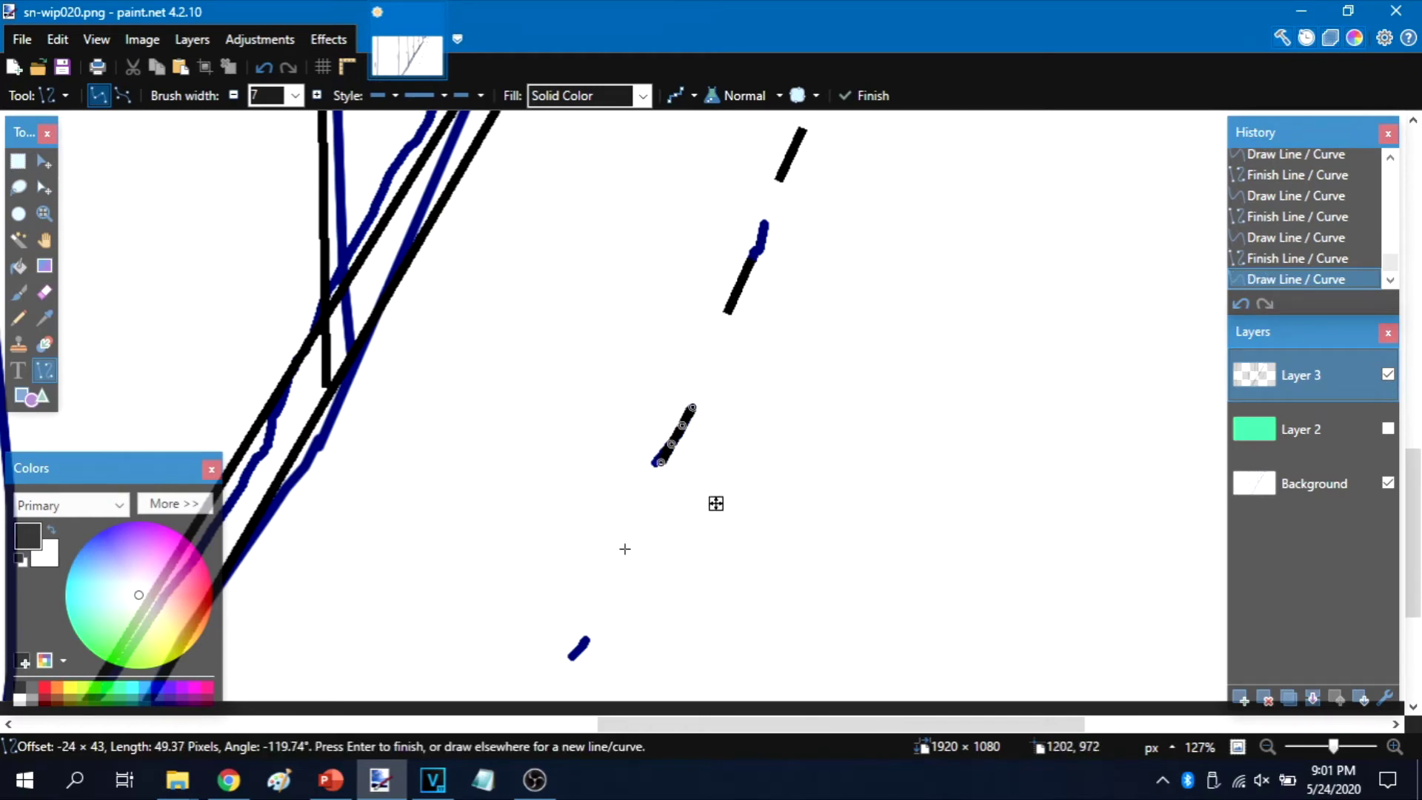
left_click_drag(634, 536, 607, 597)
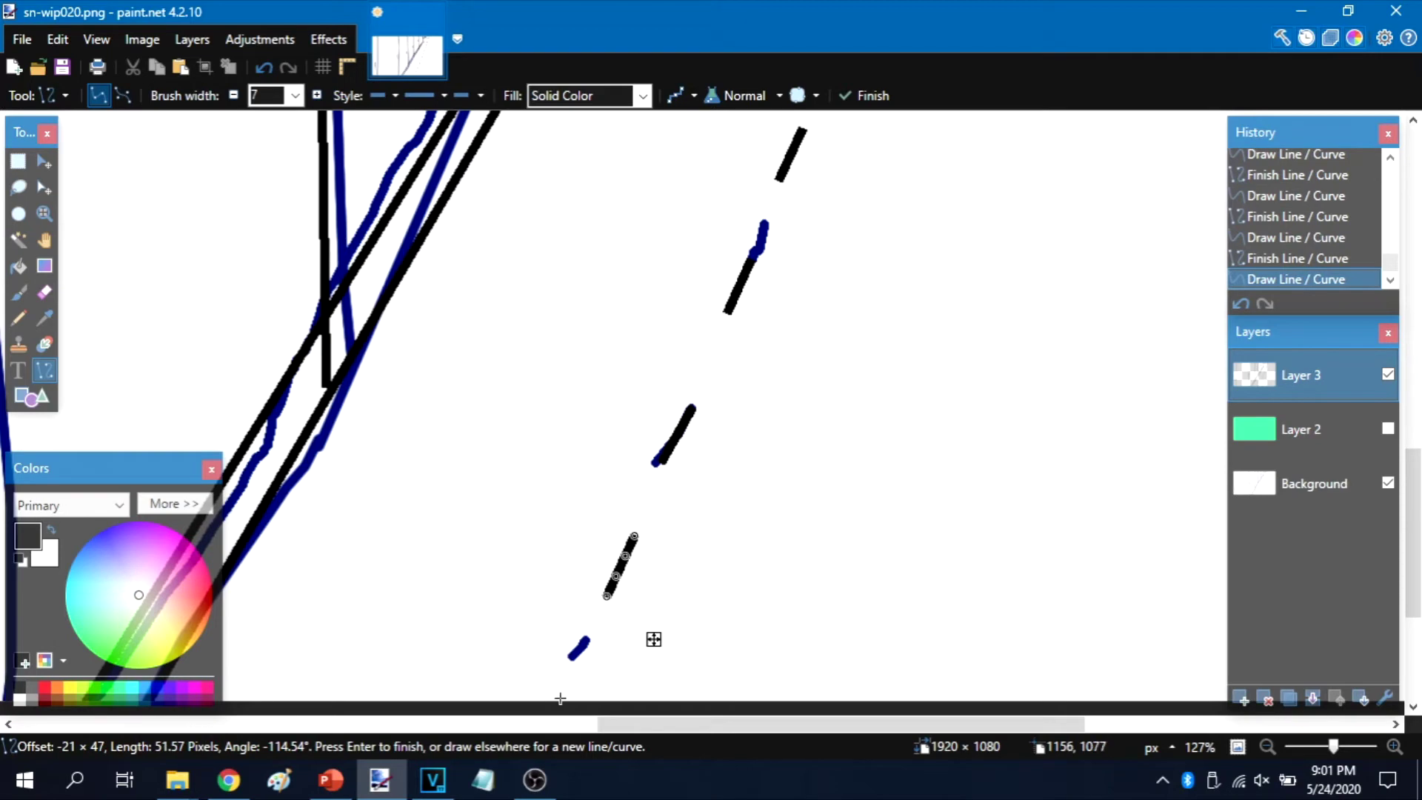
left_click_drag(567, 676, 551, 699)
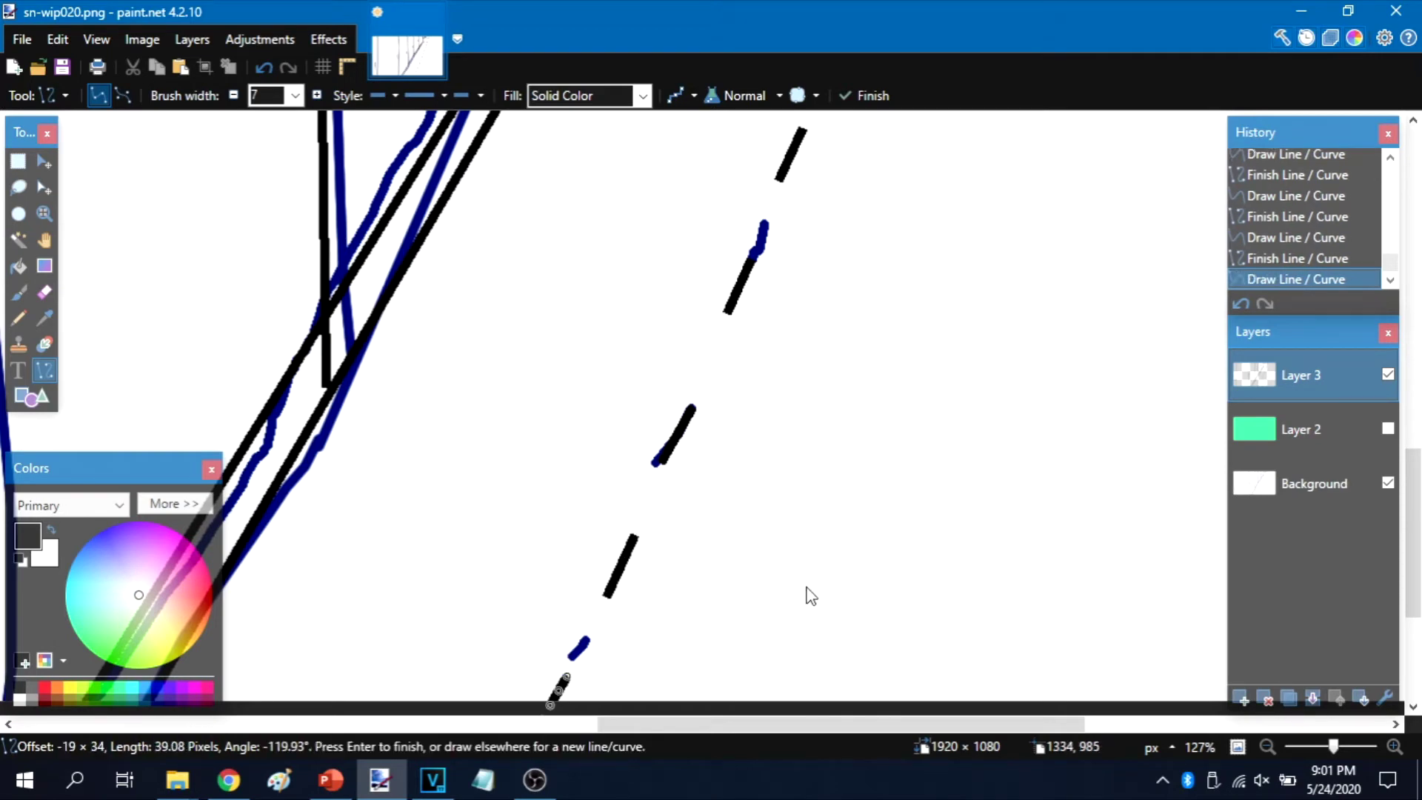
key("Return")
Fit the whole image in view and compare the black linework with the blue sketch by toggling Layer 2's visibility.
left_click(1247, 748)
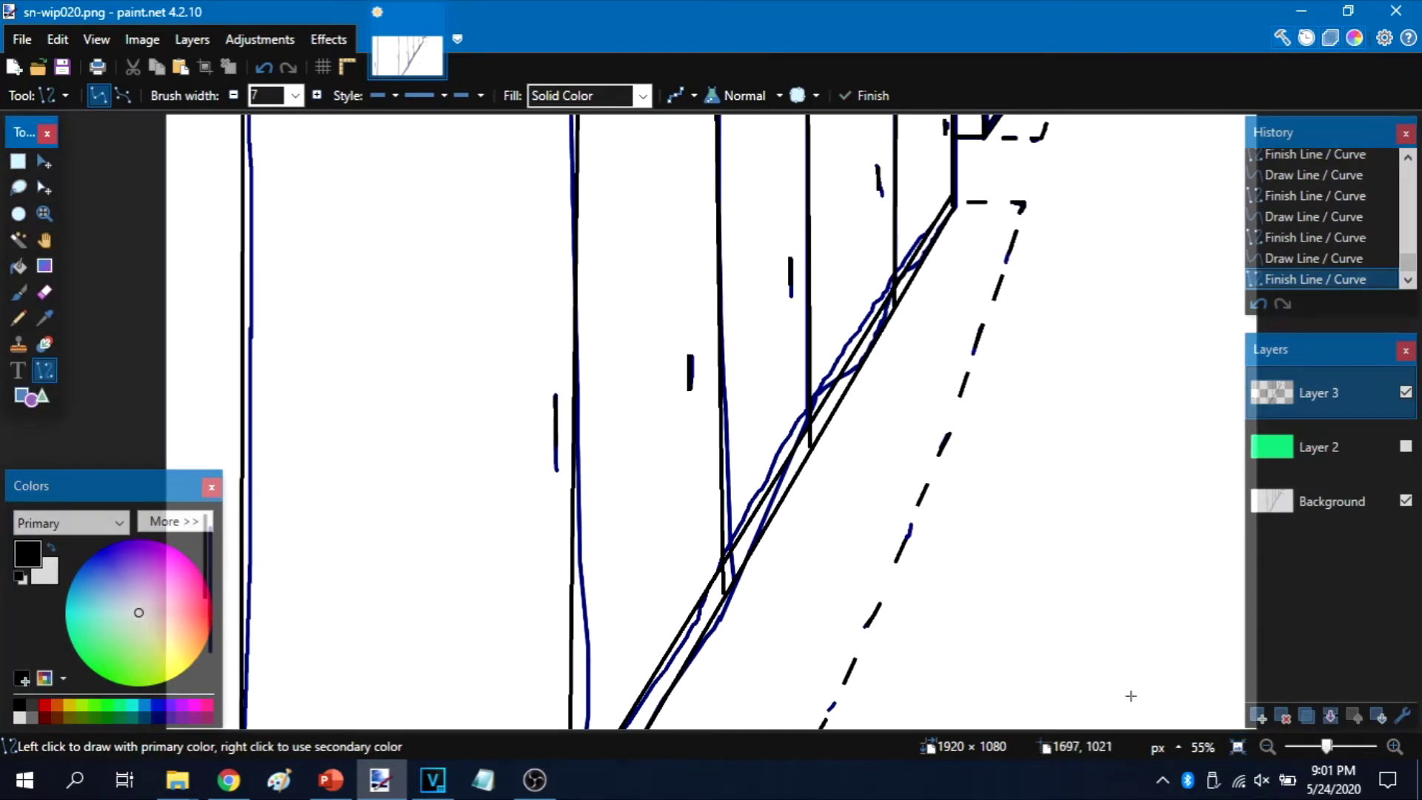
left_click(1409, 447)
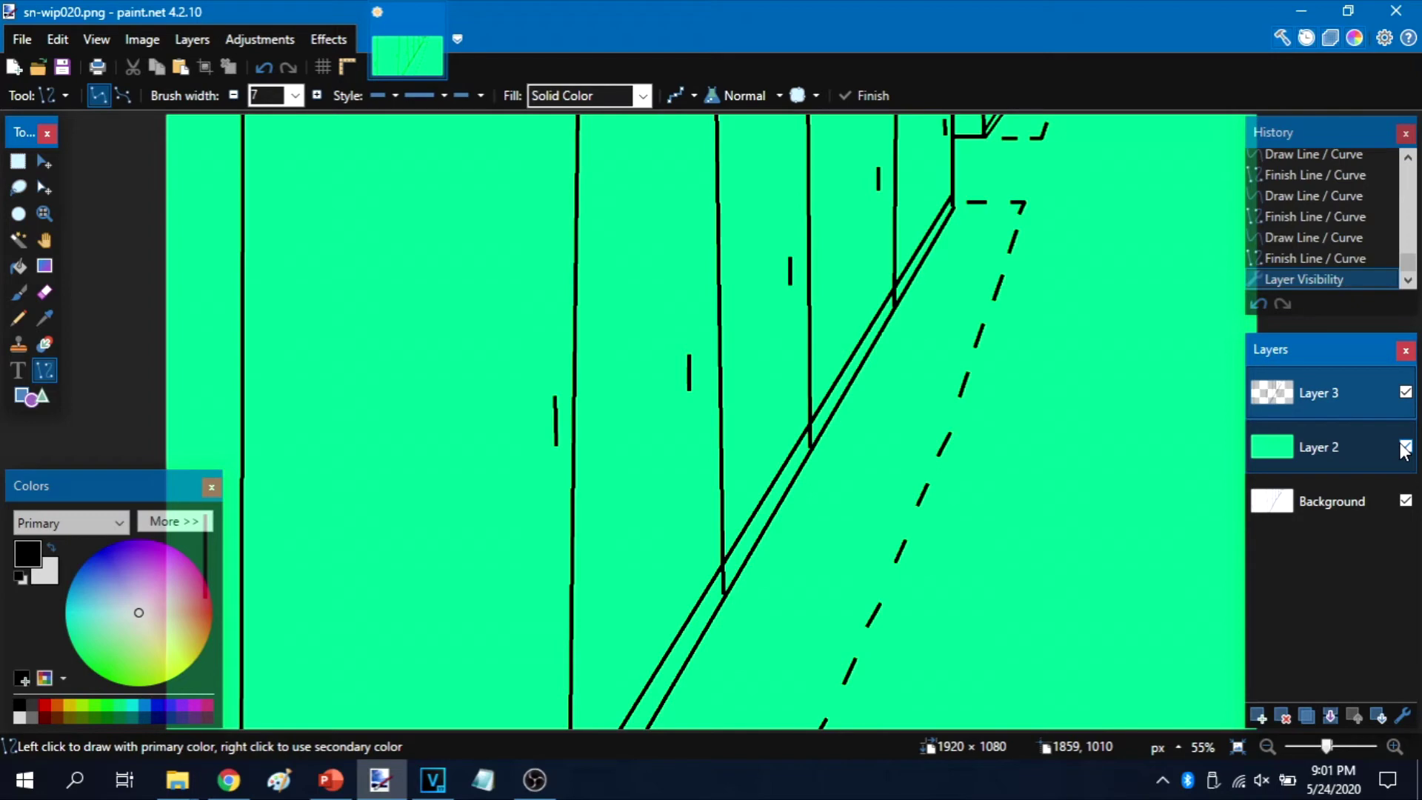
left_click(1405, 448)
left_click(1405, 448)
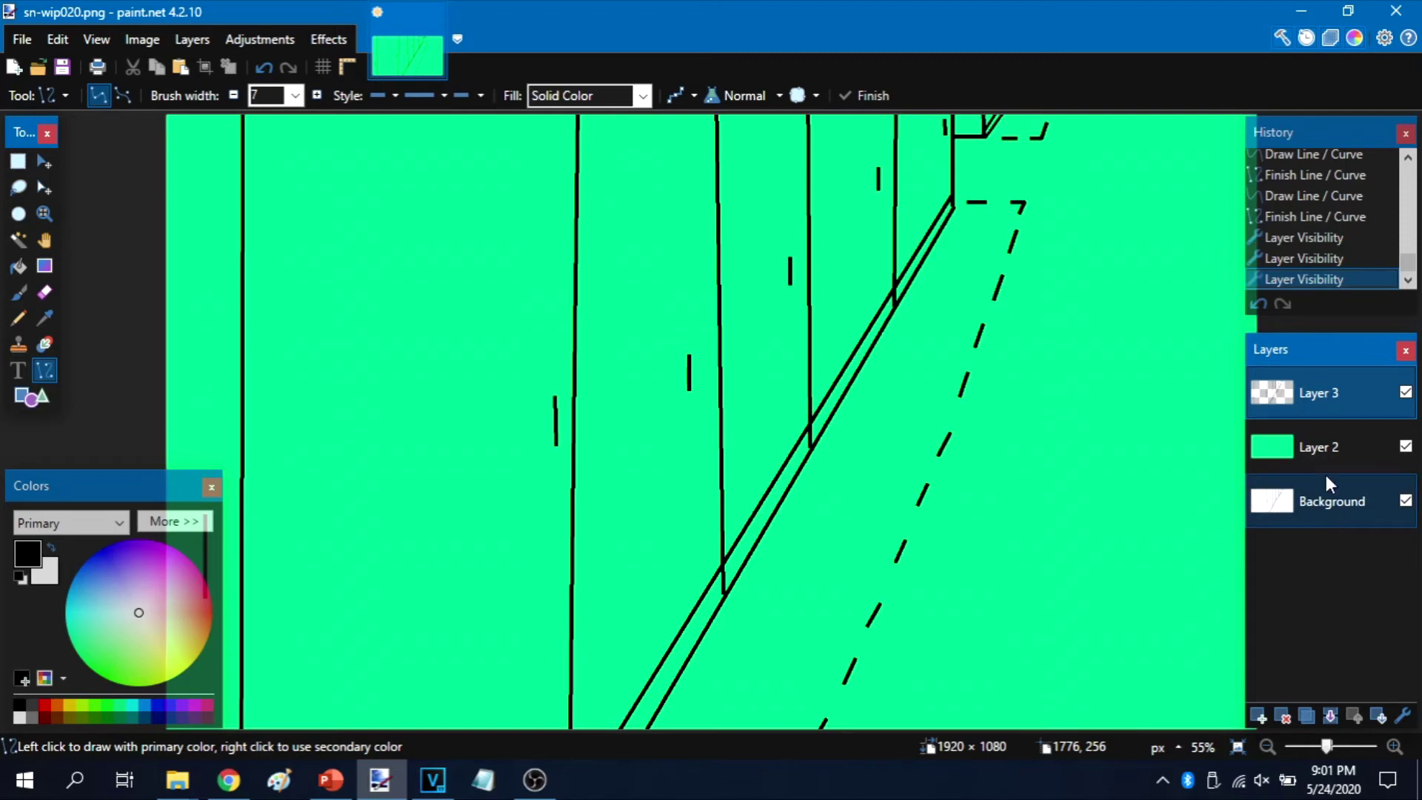
left_click(1405, 447)
left_click(1405, 446)
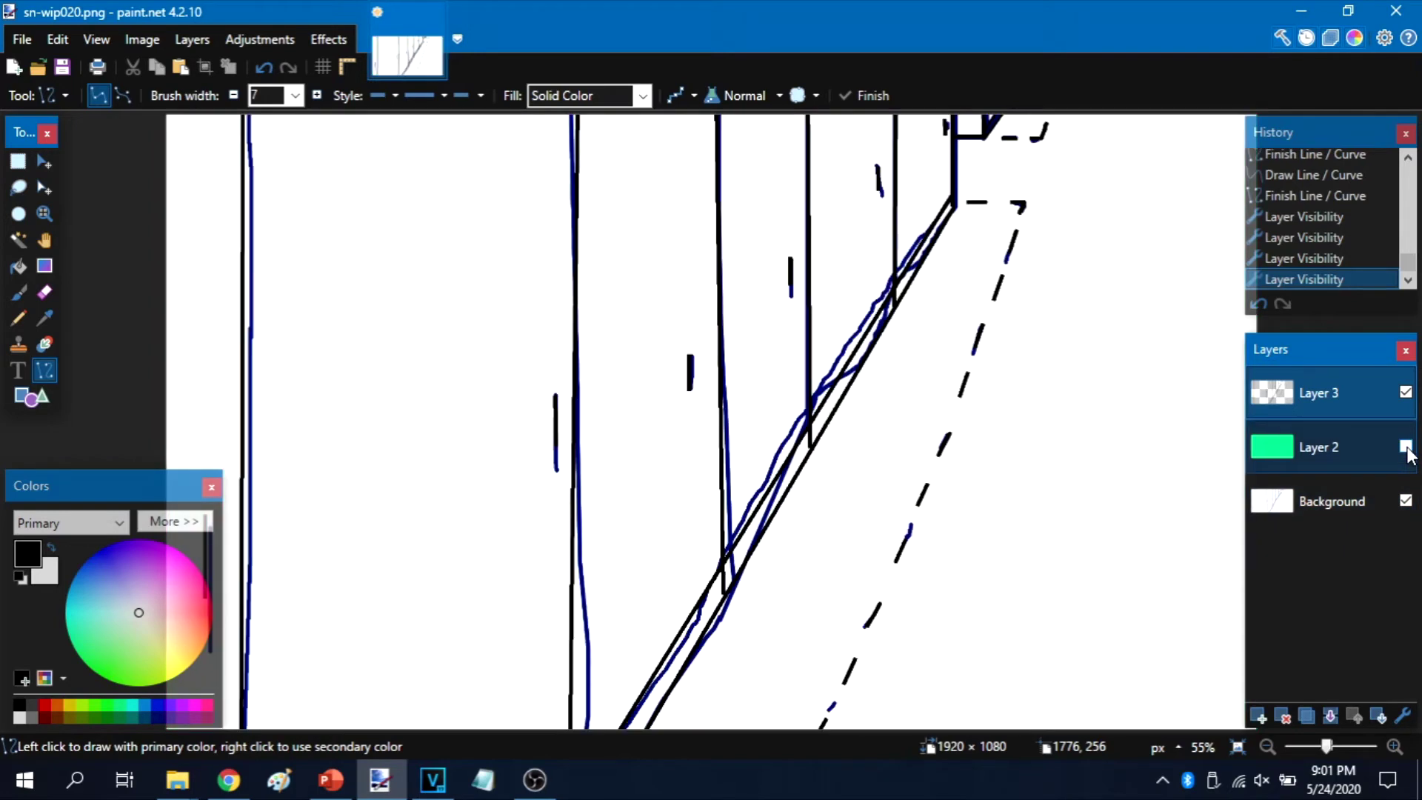
Toggle the Background, Layer 2 and Layer 3 to view them separately, and leave all three layers visible.
left_click(1404, 501)
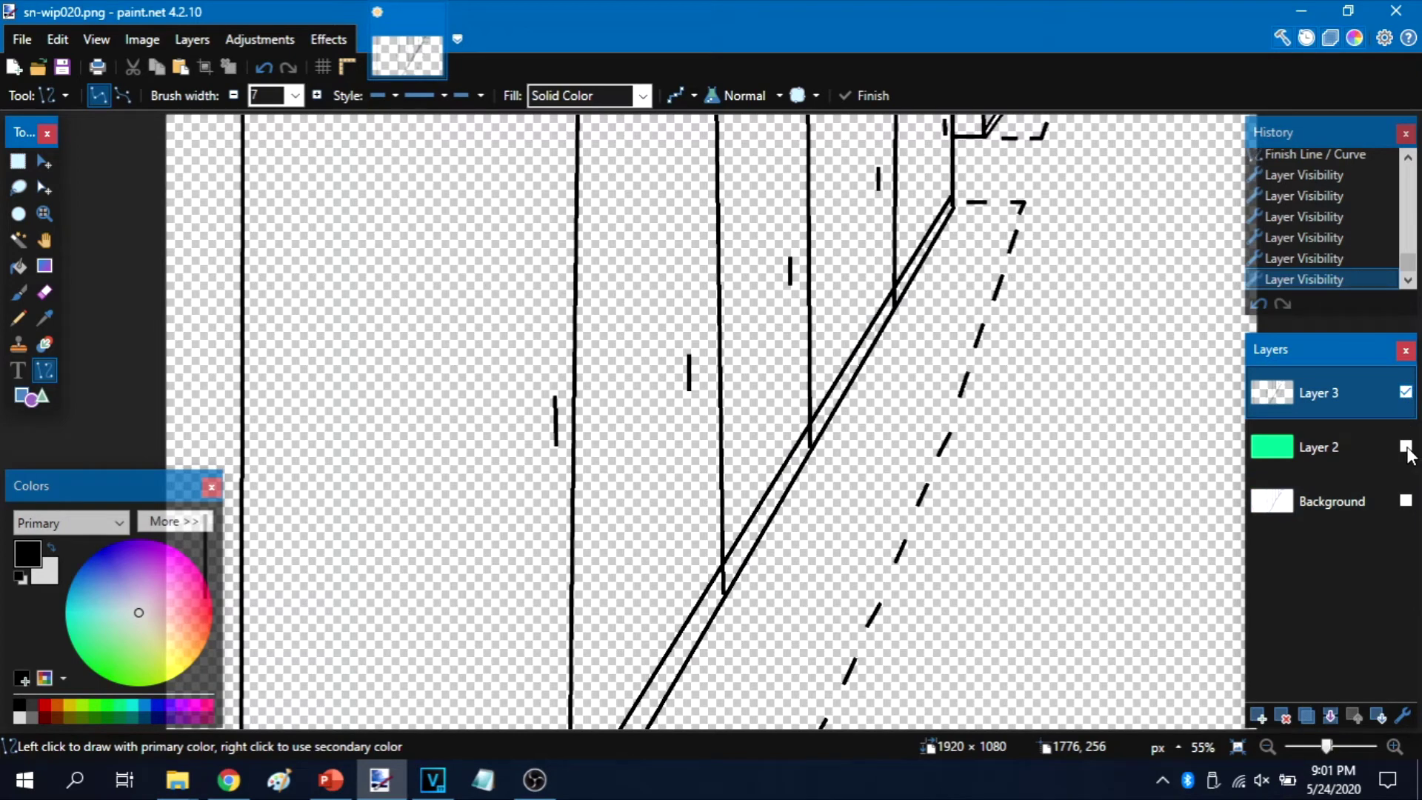
left_click(1406, 448)
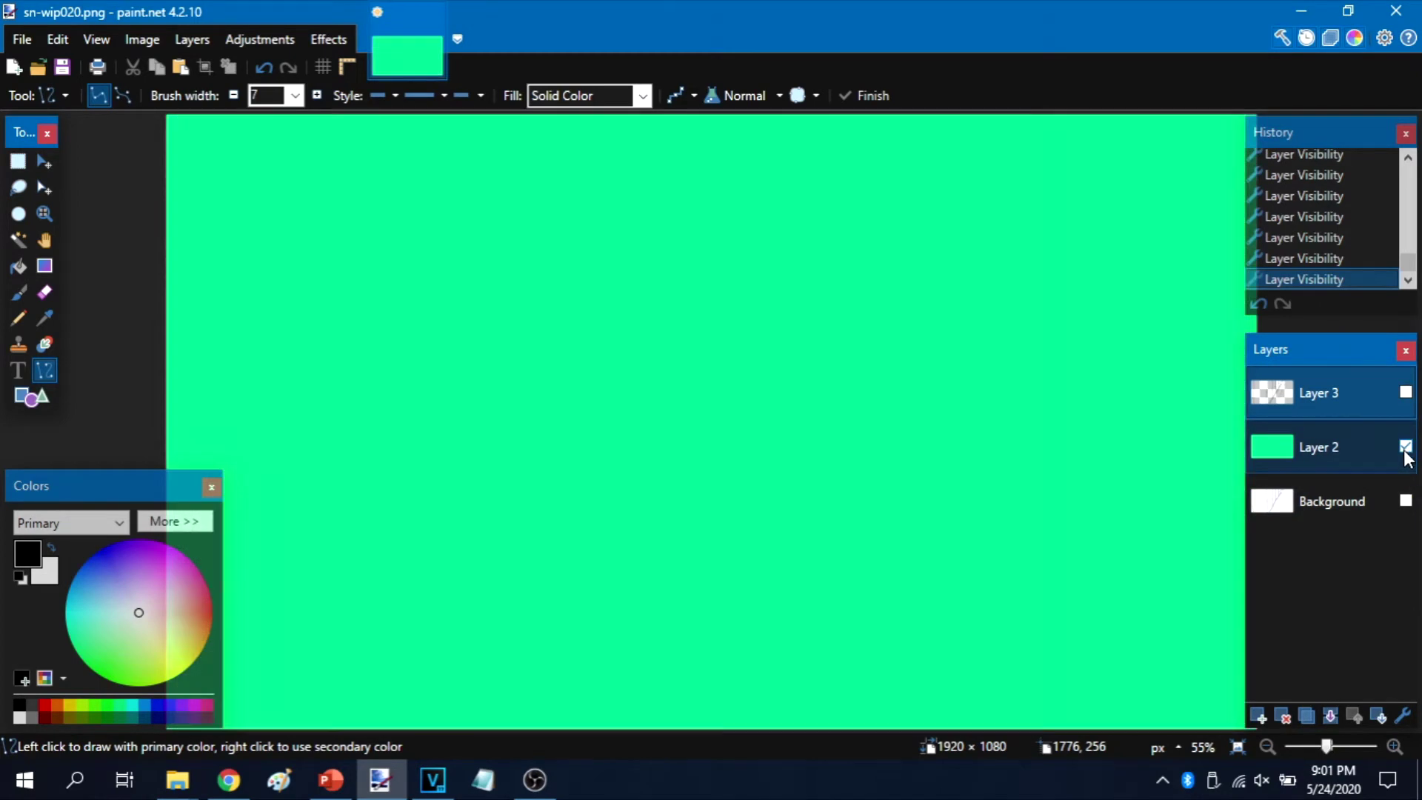
left_click(1405, 449)
left_click(1405, 501)
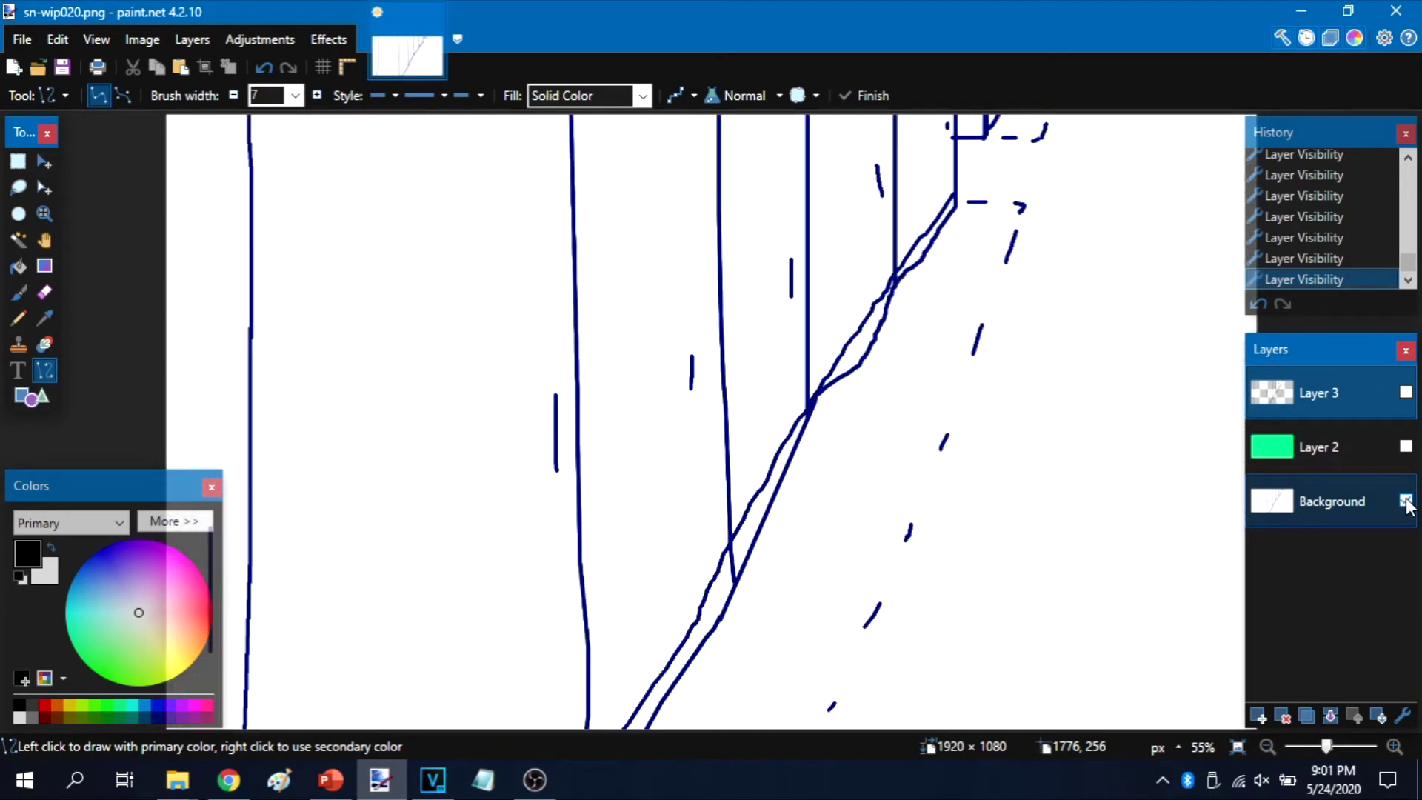
left_click(1407, 455)
left_click(1407, 400)
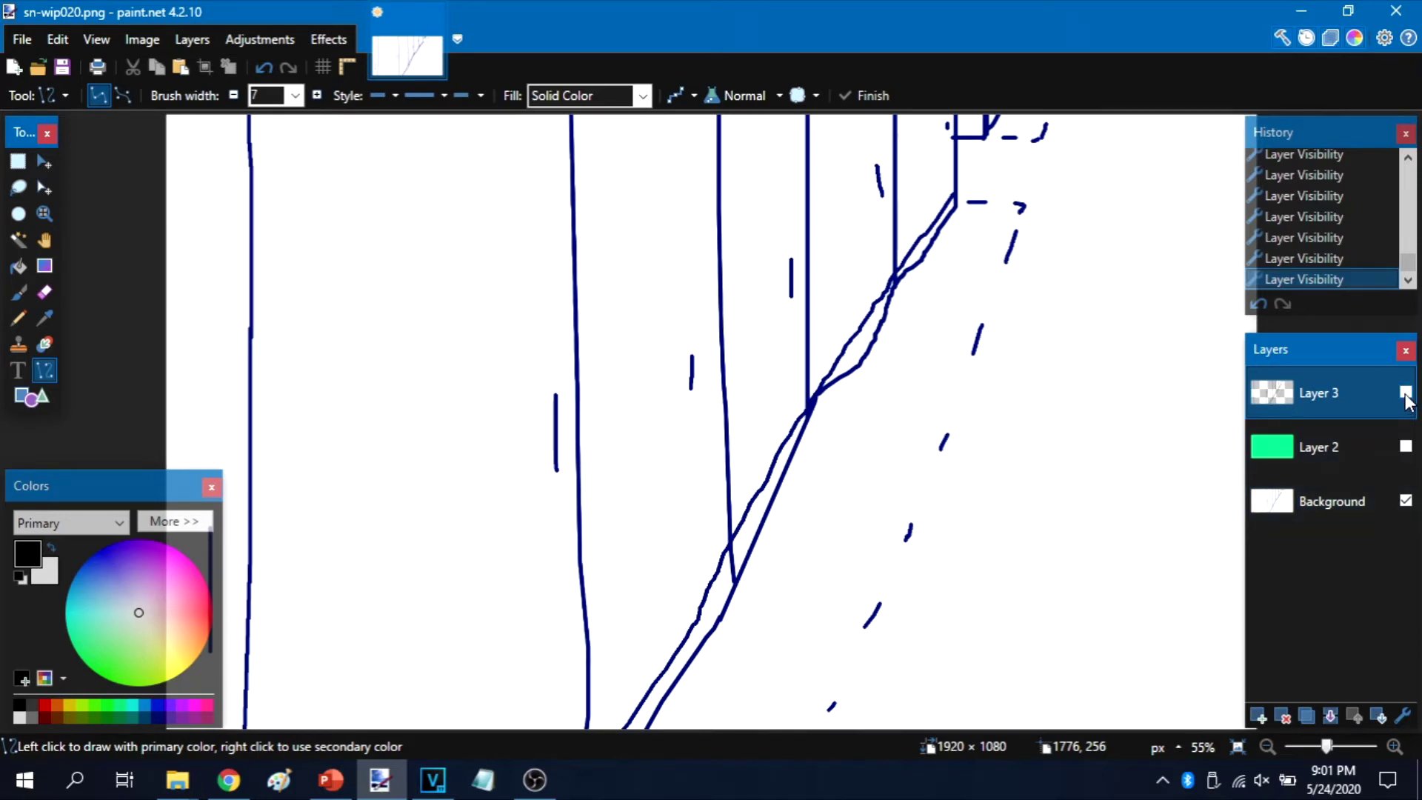
left_click(1407, 399)
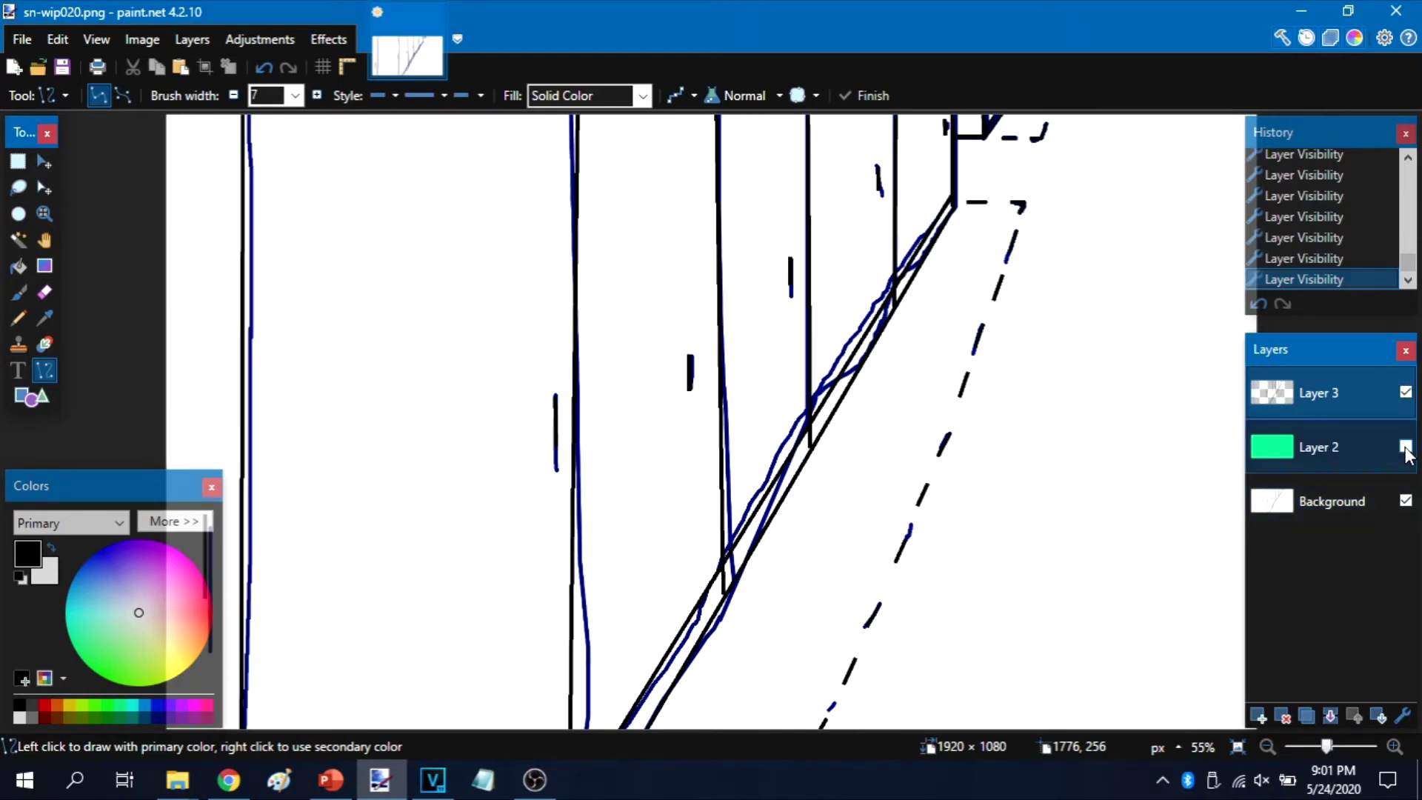
left_click(1405, 447)
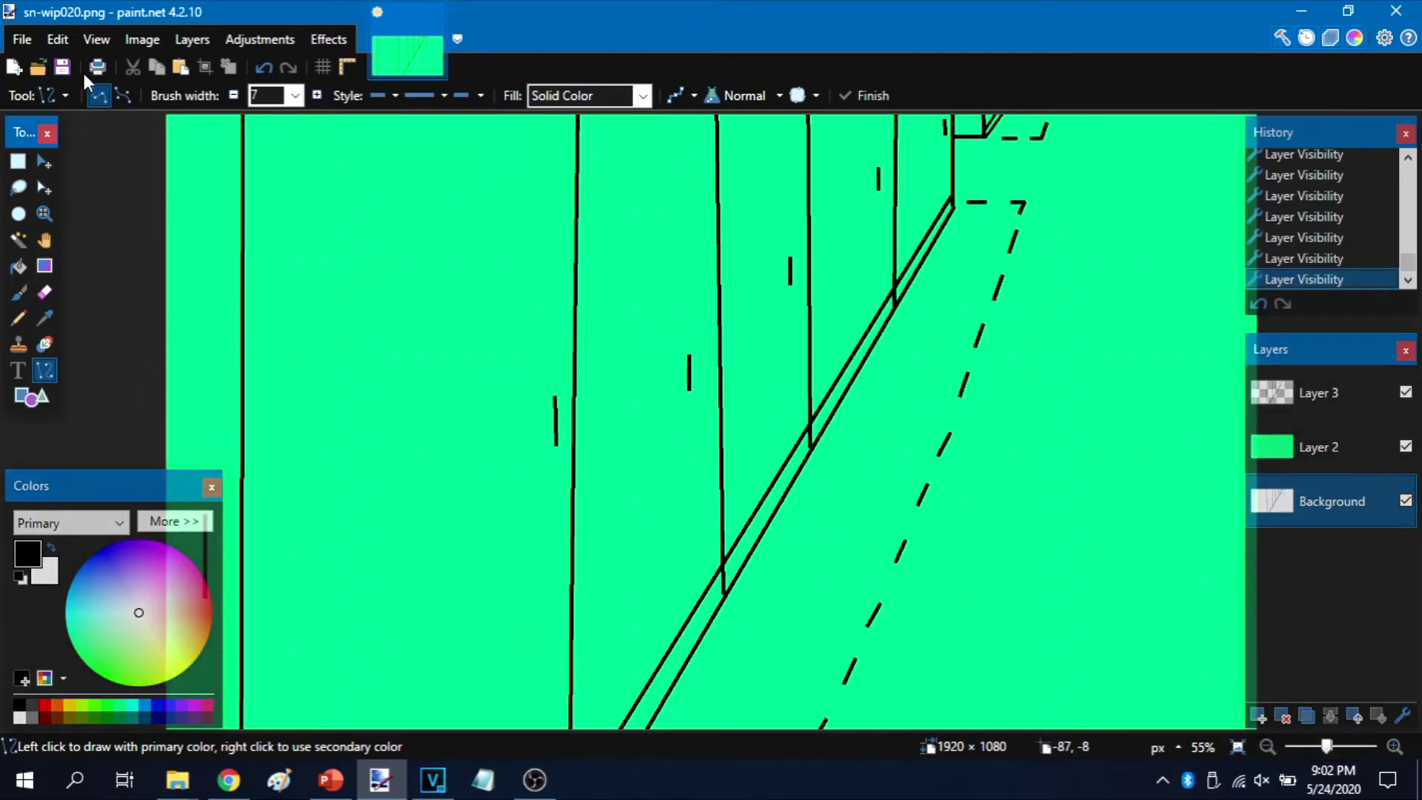
Delete the Background layer with the blue sketch and flatten the image.
left_click(62, 69)
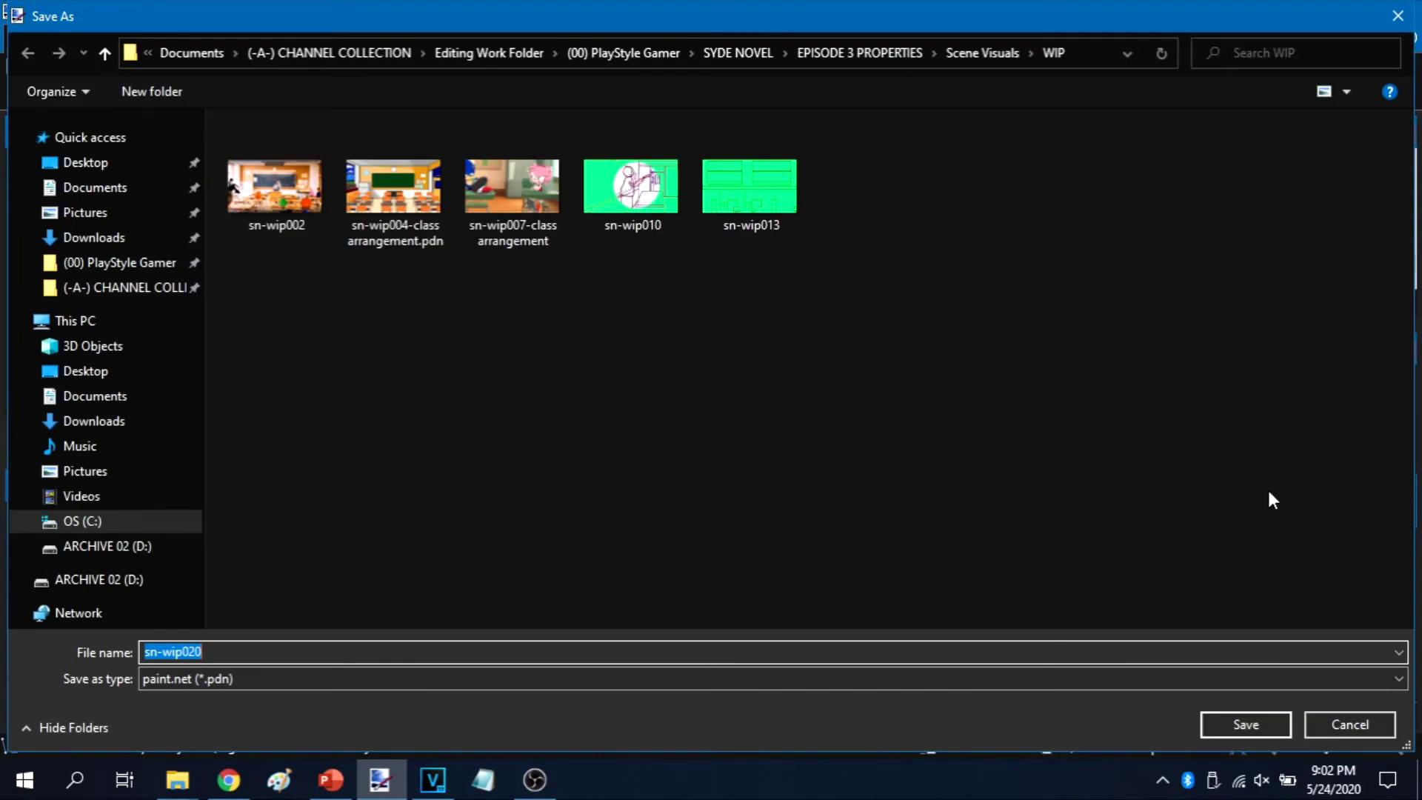
left_click(1397, 15)
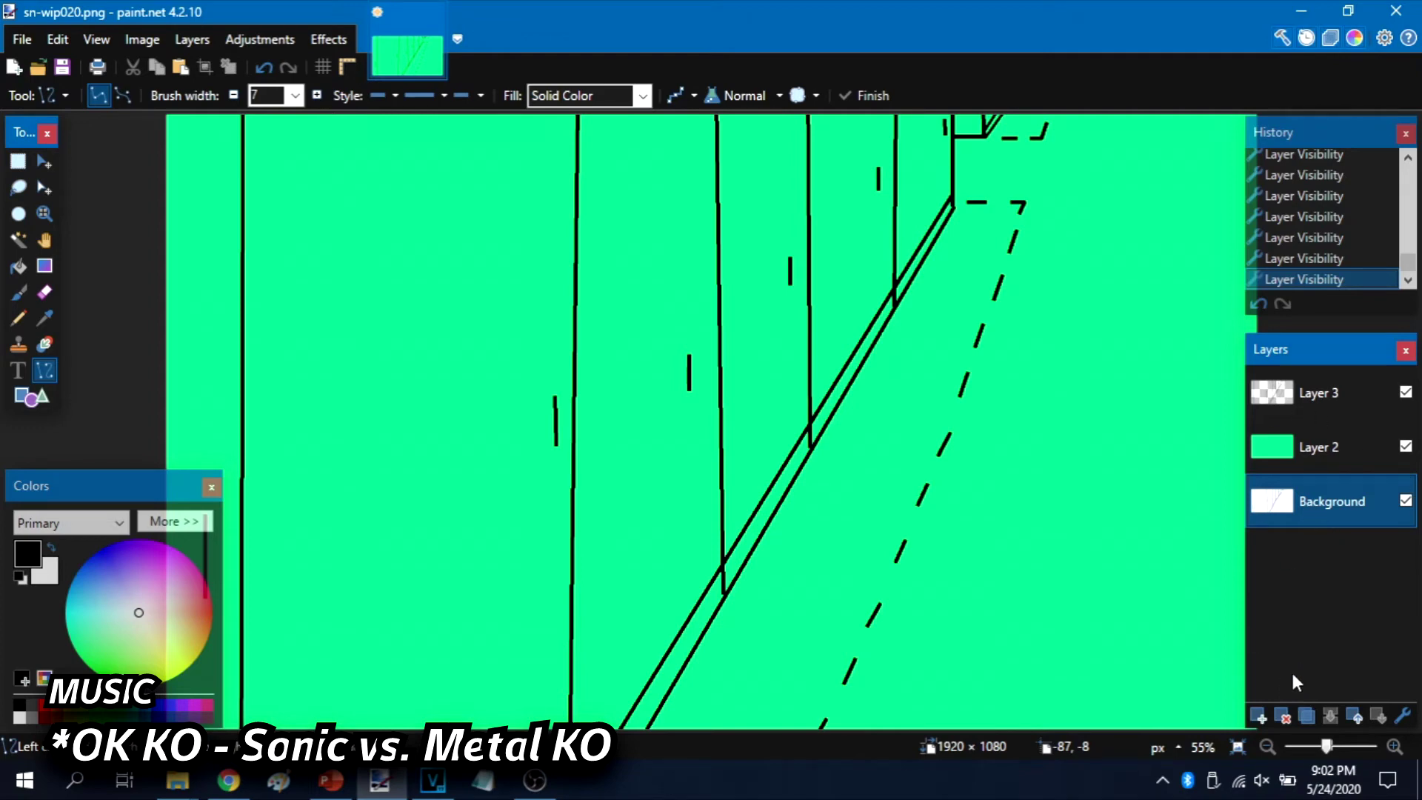
left_click(1283, 715)
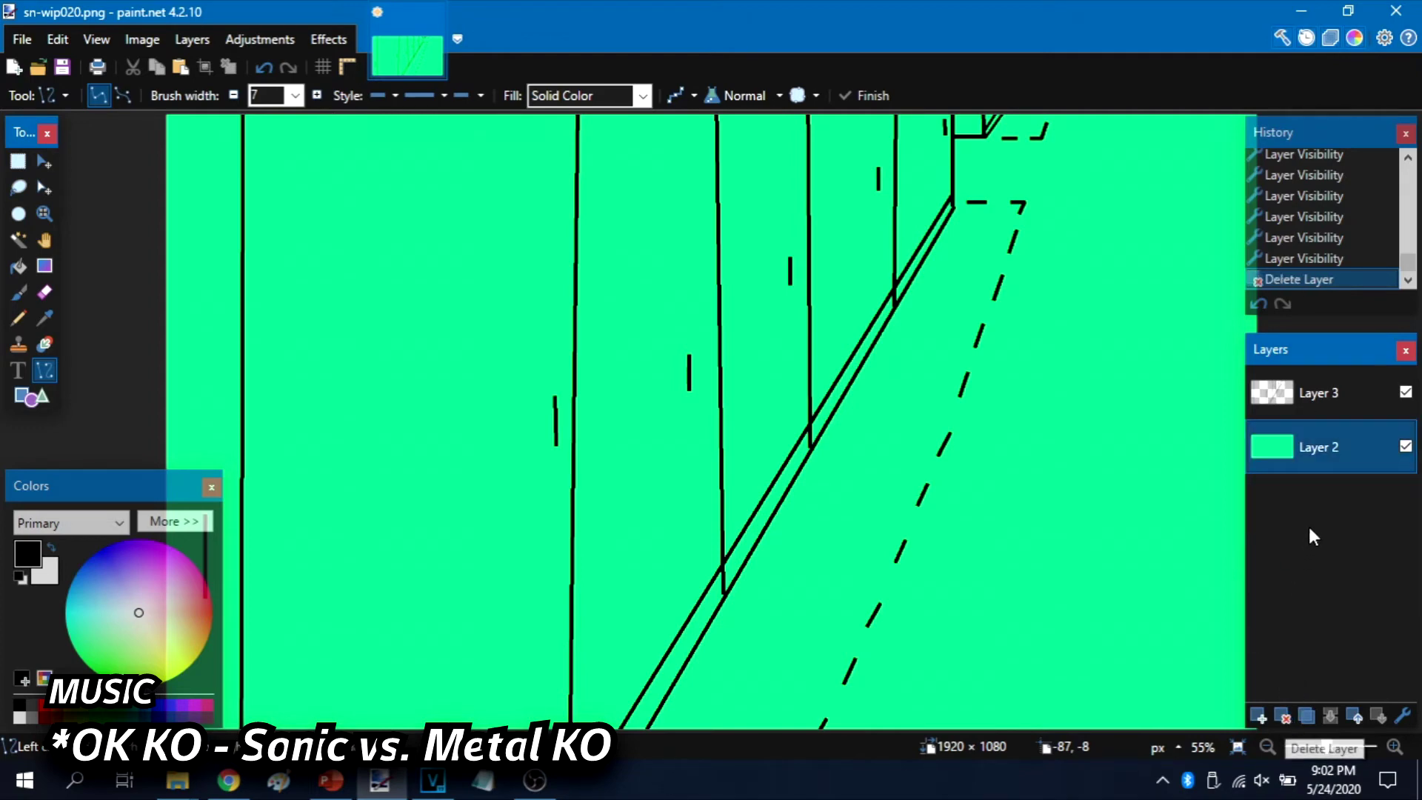
left_click(137, 43)
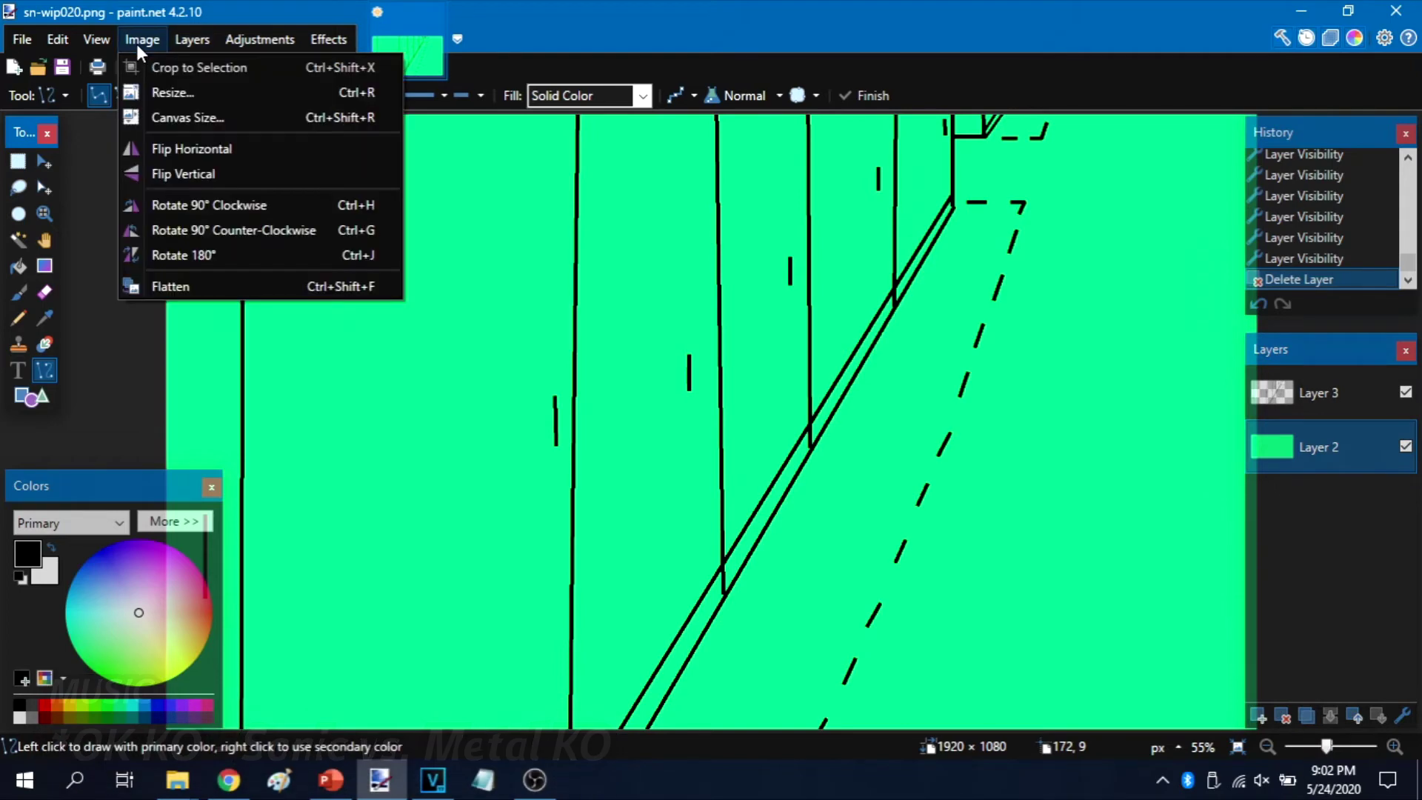
left_click(220, 285)
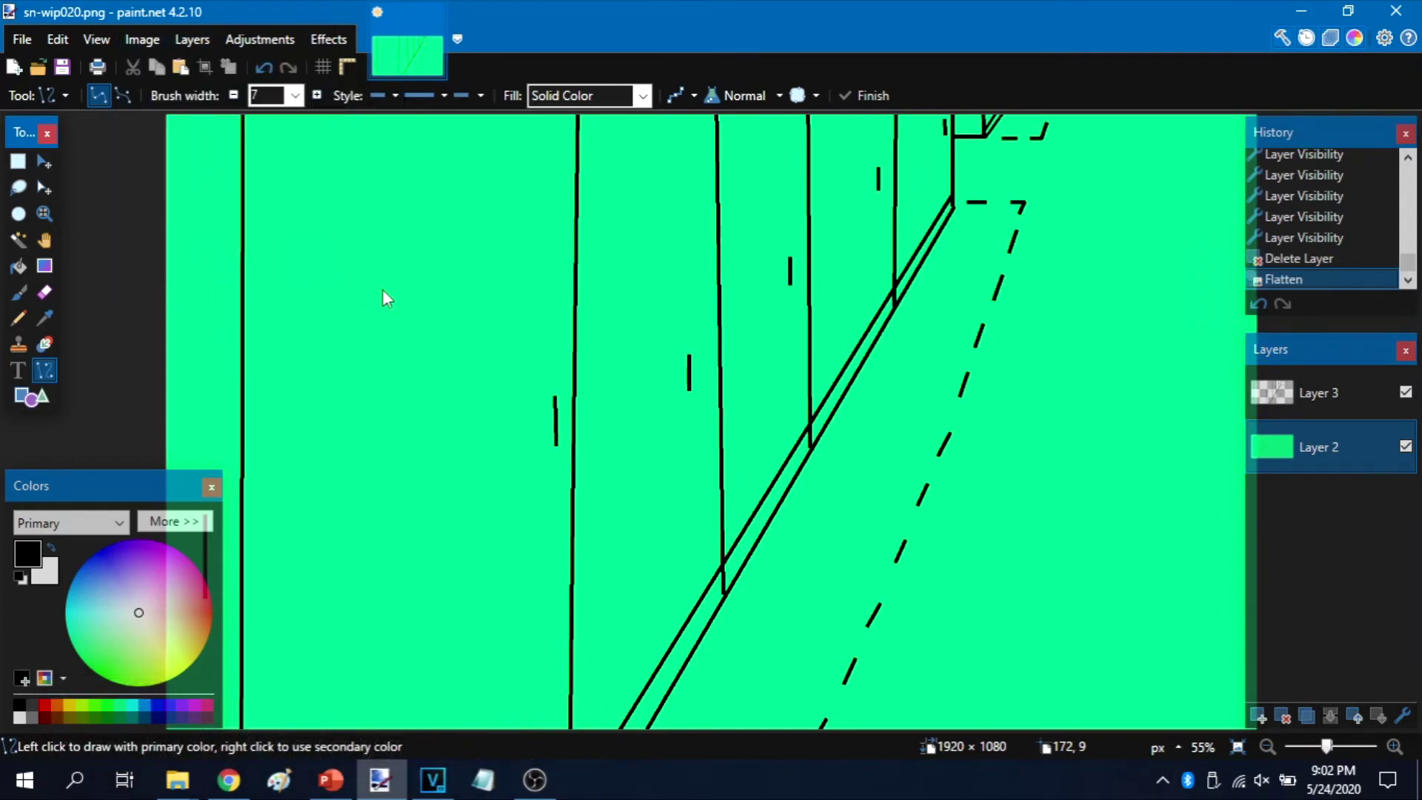
Save the flattened image as the PNG file sn-wip021 in the WIP folder with auto-detected bit depth.
left_click(14, 41)
left_click(64, 224)
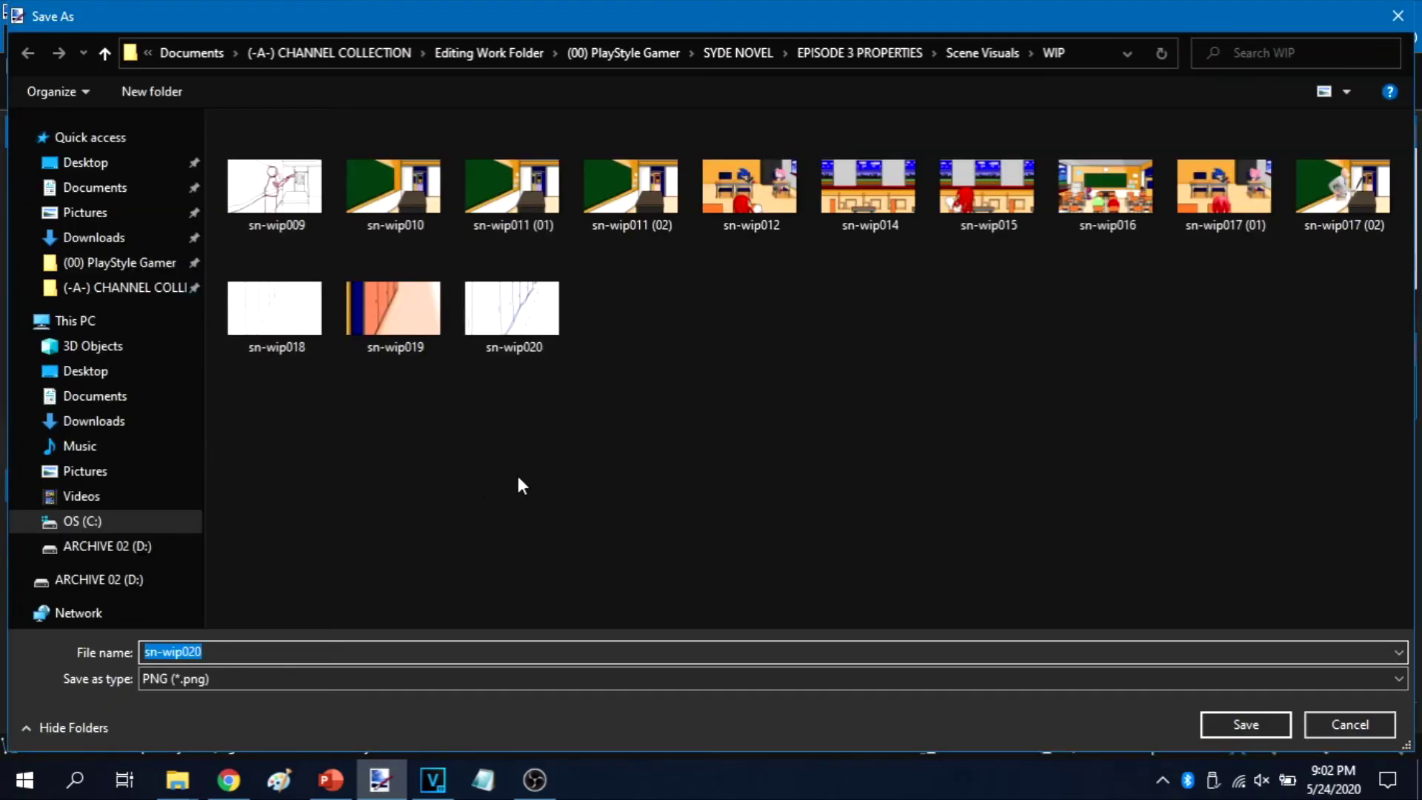
left_click(352, 646)
key("BackSpace")
type("1")
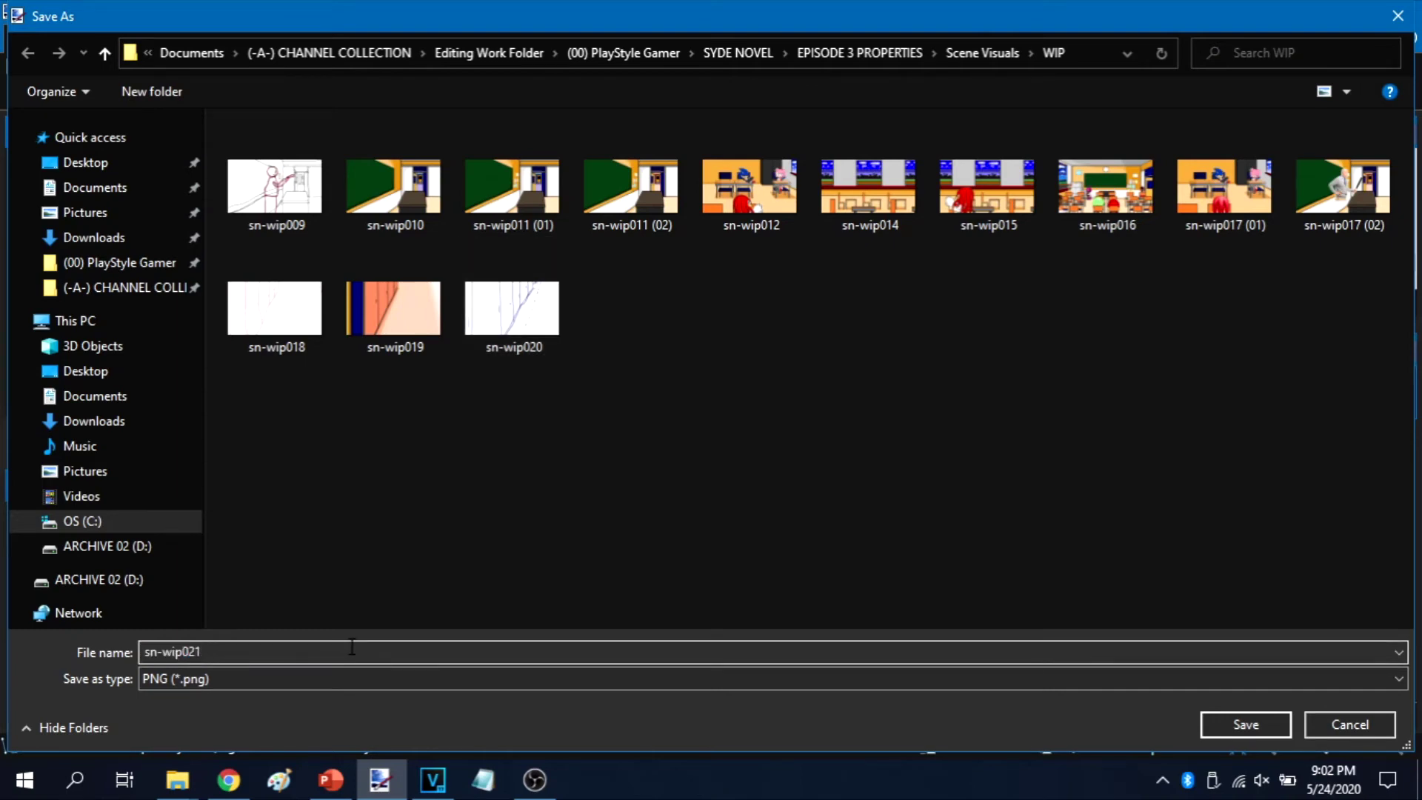
left_click(255, 682)
left_click(254, 682)
left_click(1261, 723)
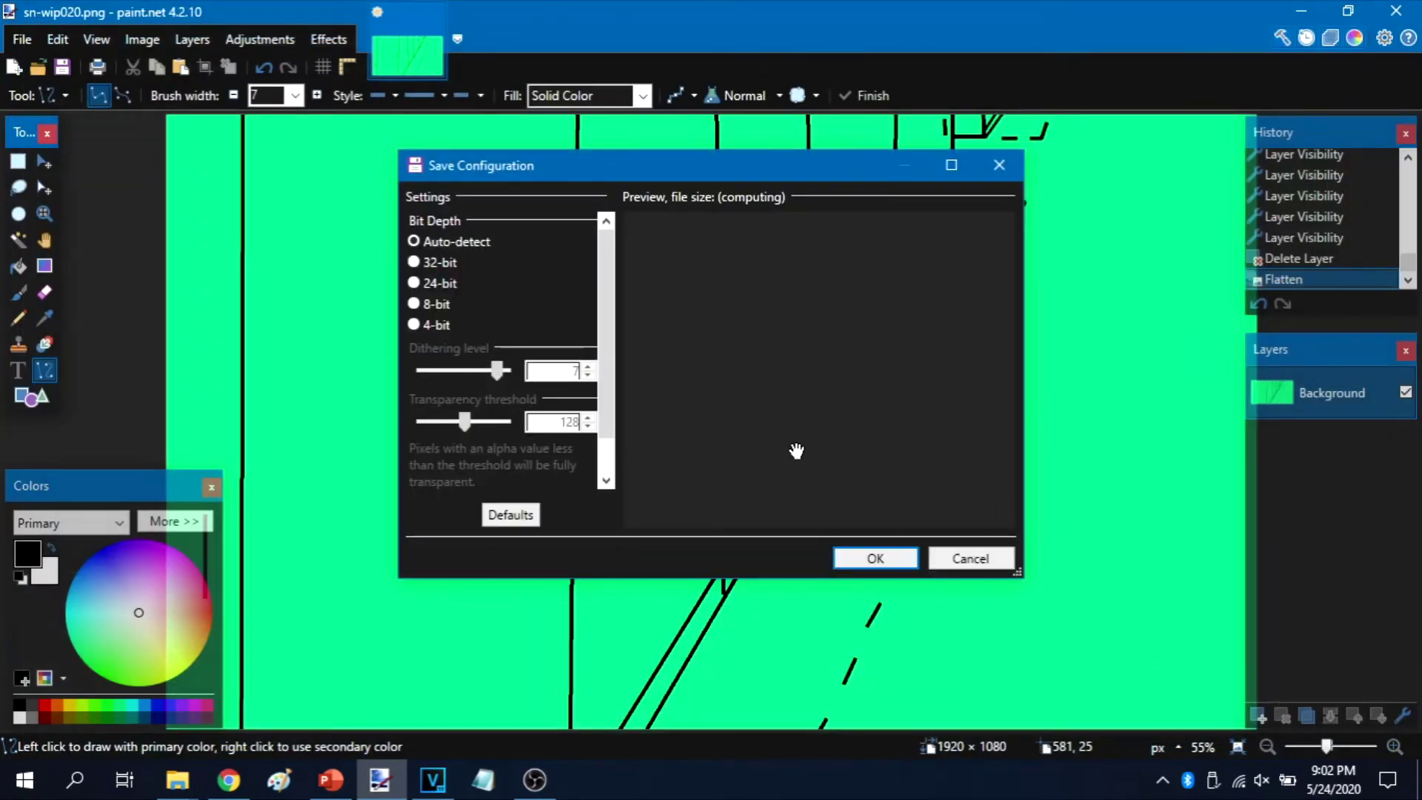
left_click(851, 557)
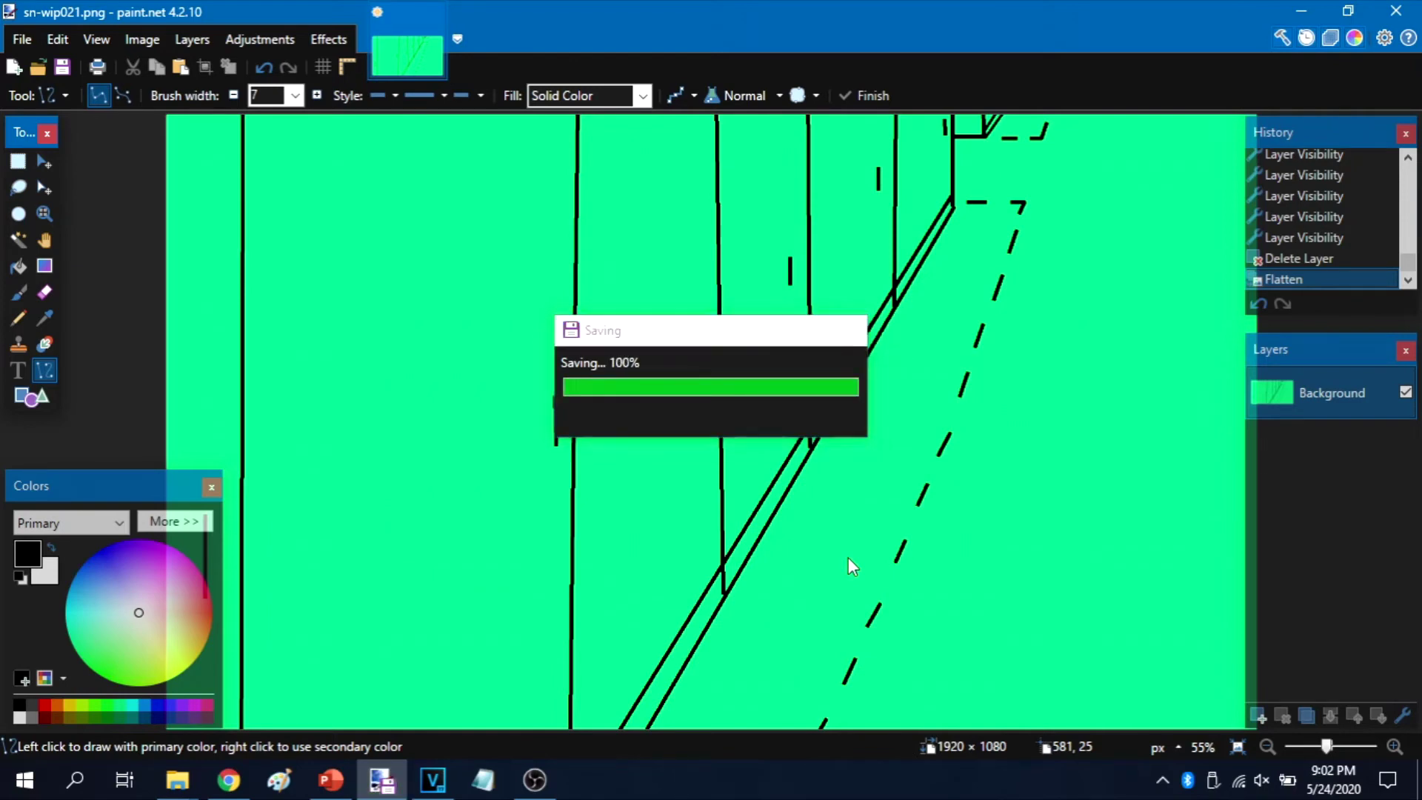
Undo the flatten and the layer deletion, save the layered image as sn-wip020 in paint.net (*.pdn) format, and close the program.
key("ctrl+z")
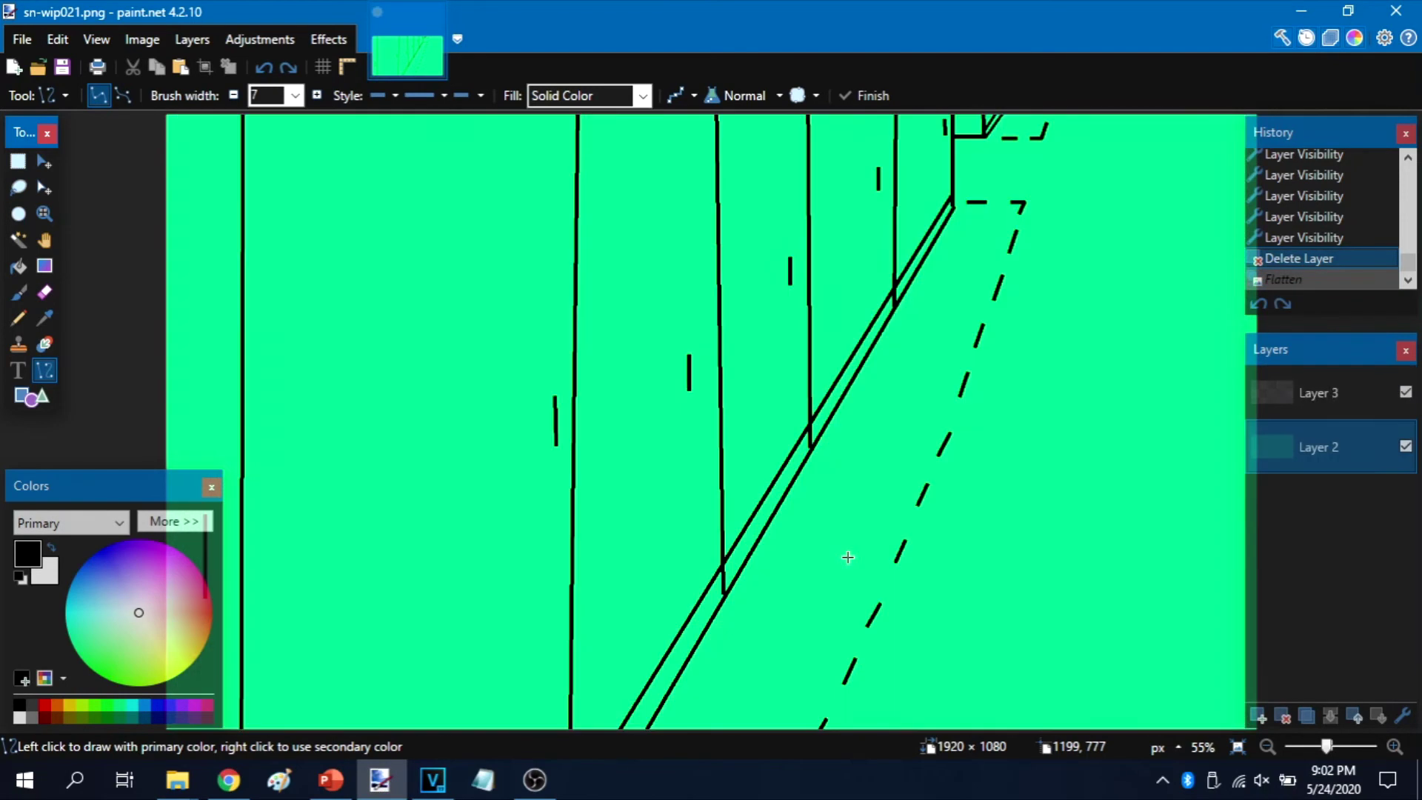
key("ctrl+z")
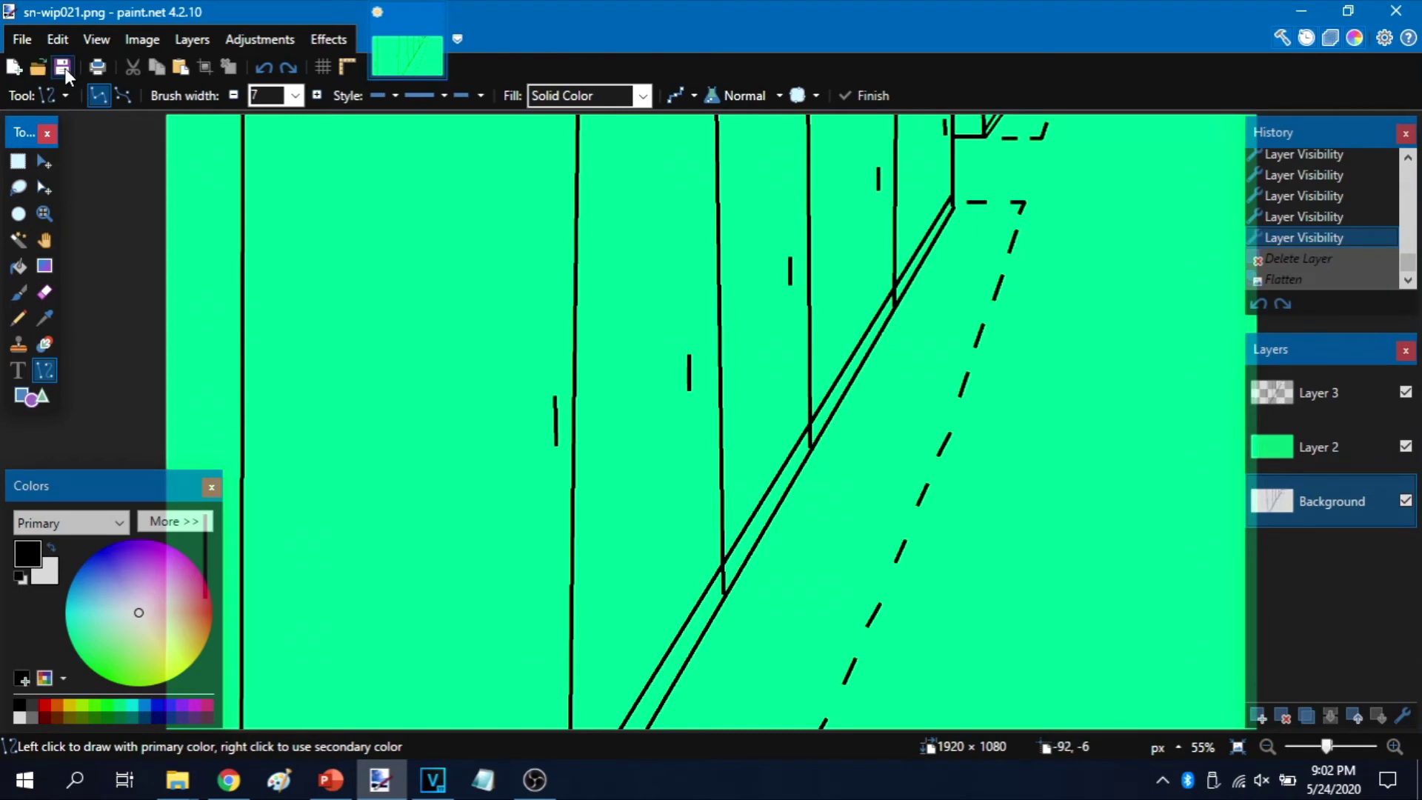
left_click(26, 39)
left_click(112, 229)
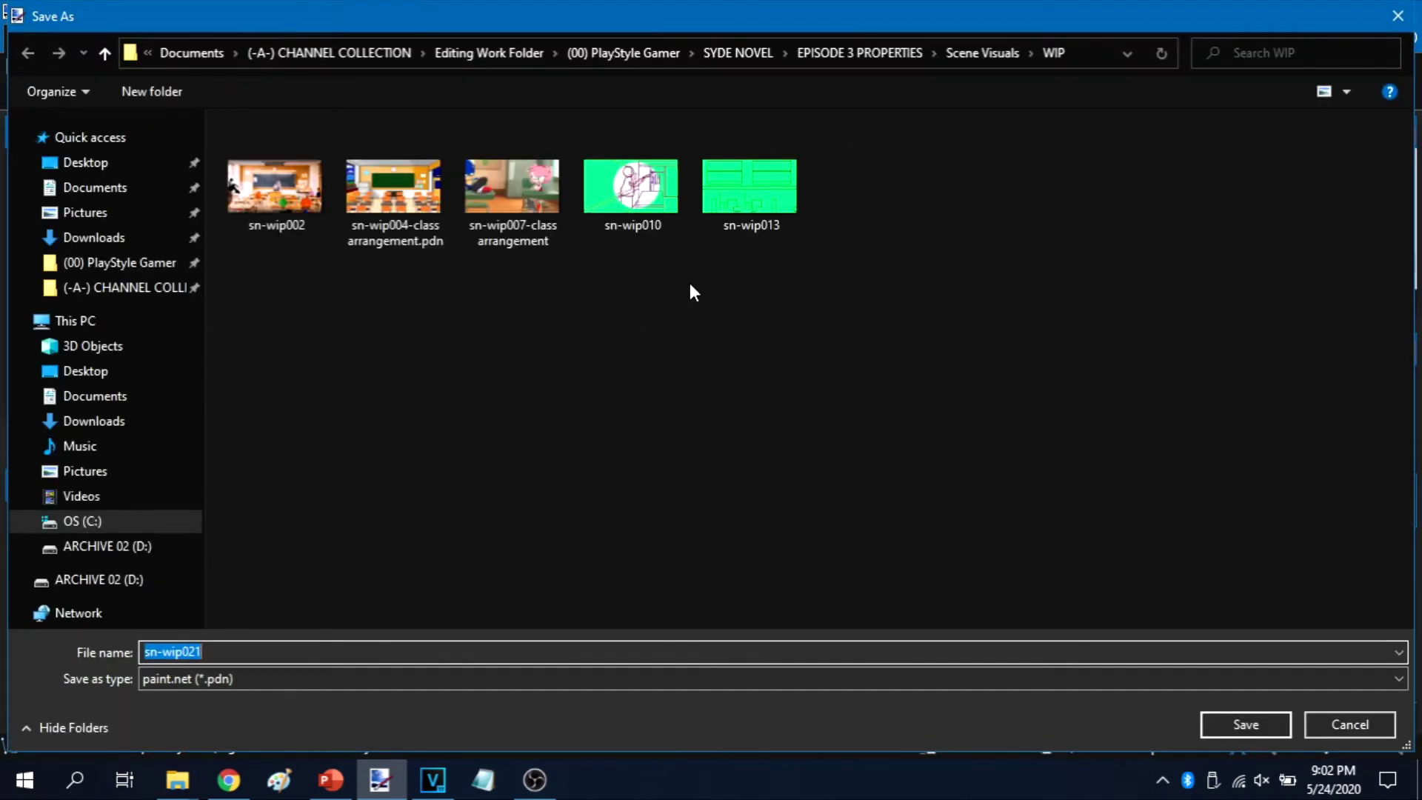
left_click(263, 682)
left_click(264, 682)
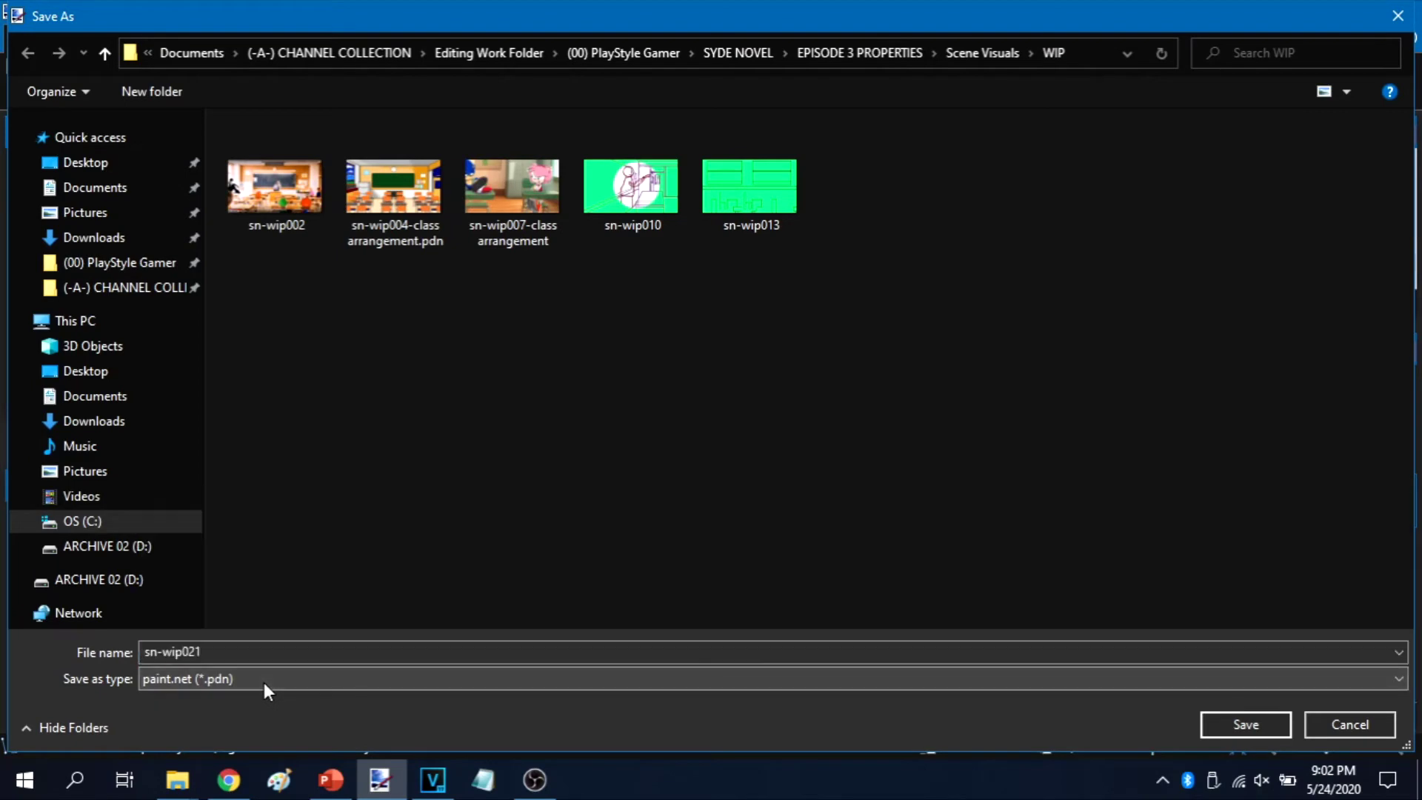
left_click(235, 651)
key("BackSpace")
type("0")
key("Return")
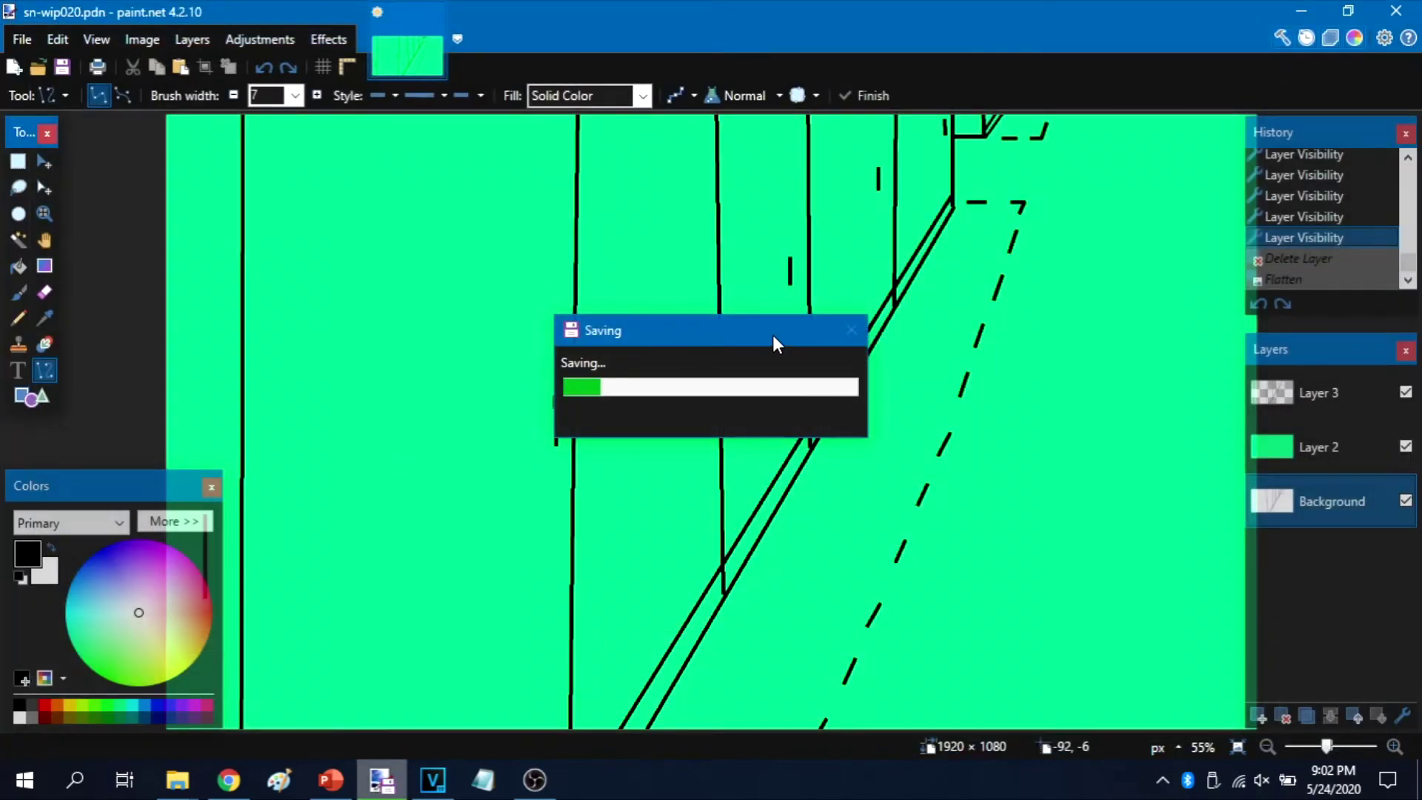
left_click(1395, 11)
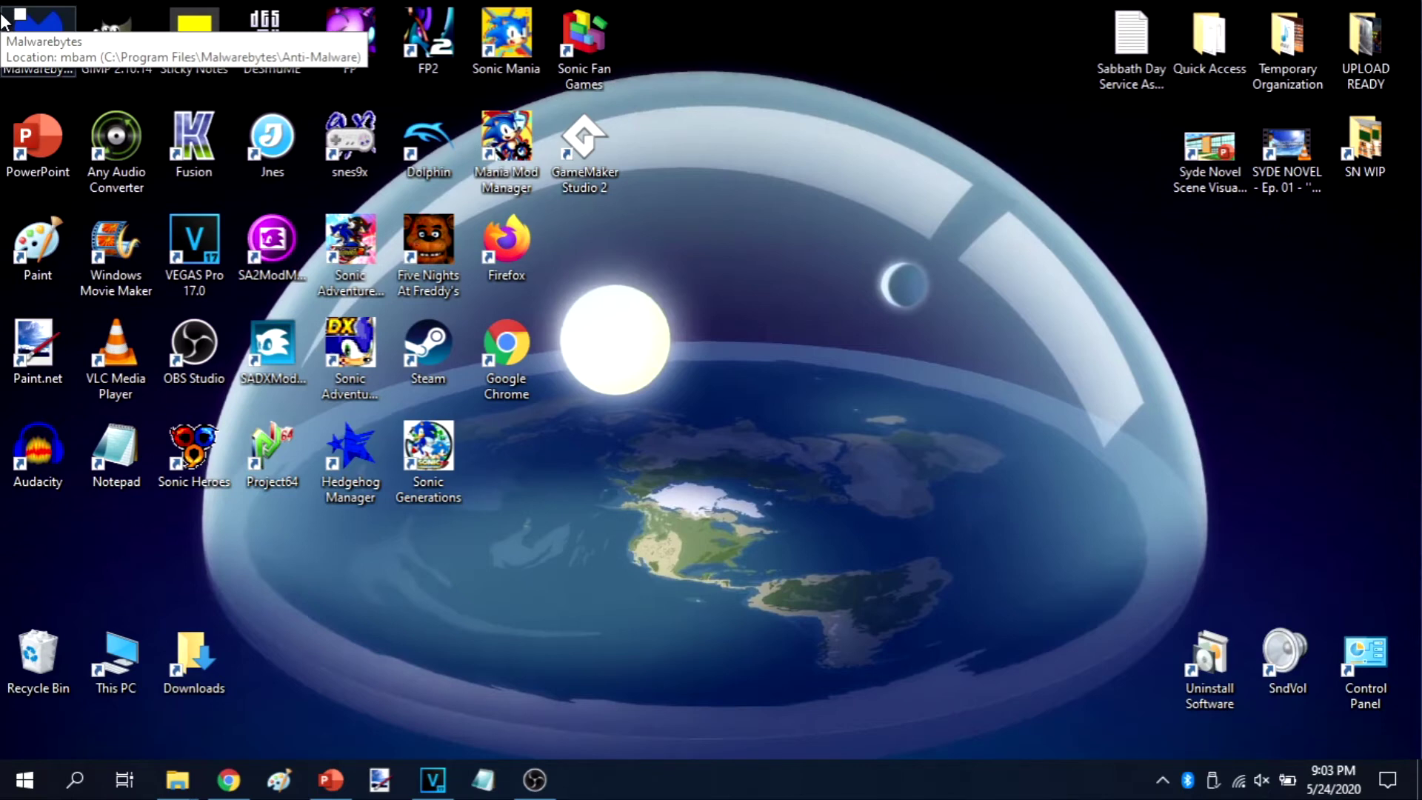
In Paint, draw a vertical black line in sn-wip021 at the thickest width, extend it over the full canvas height and move it onto the second vertical edge.
mouse_move(177, 780)
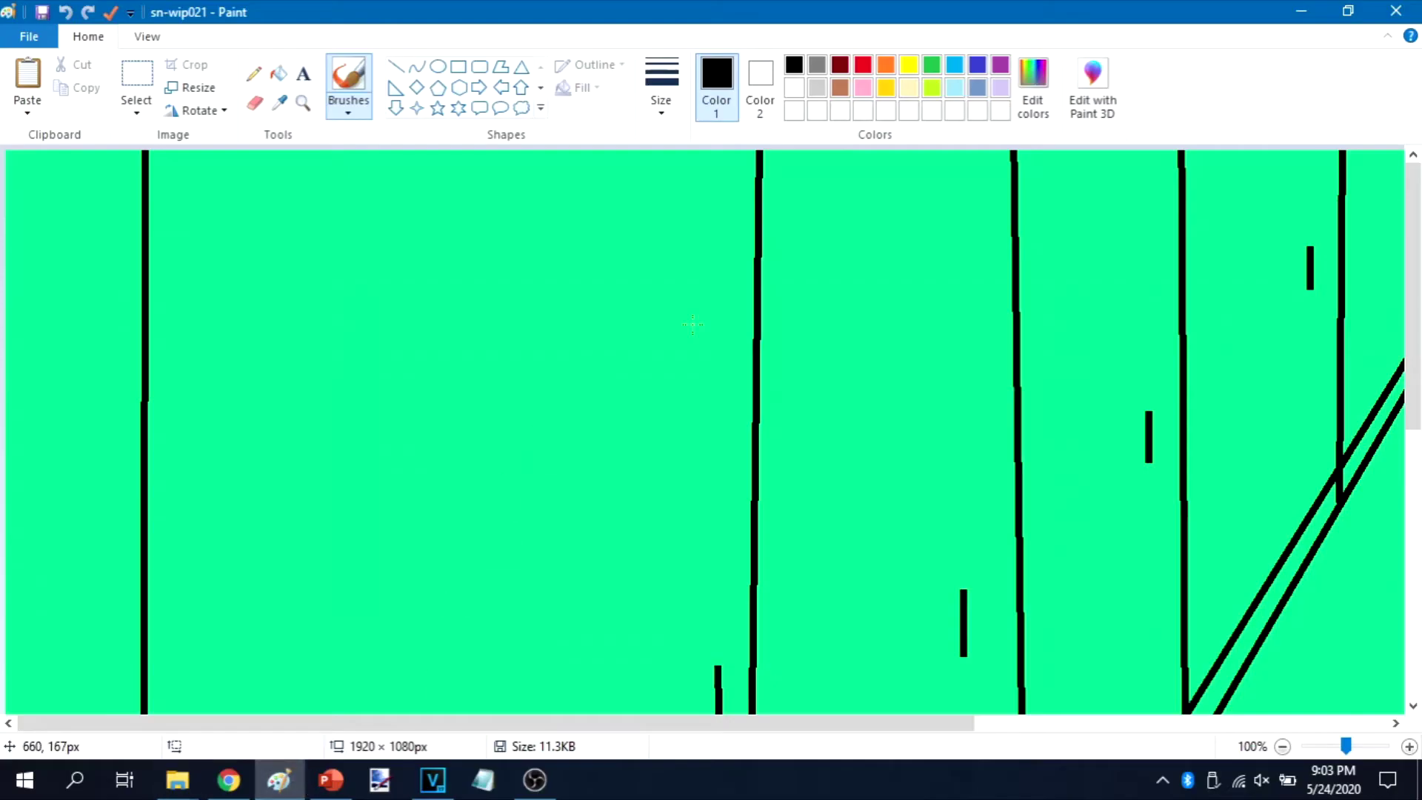
scroll(619, 337, "down", 2)
scroll(501, 342, "up", 1)
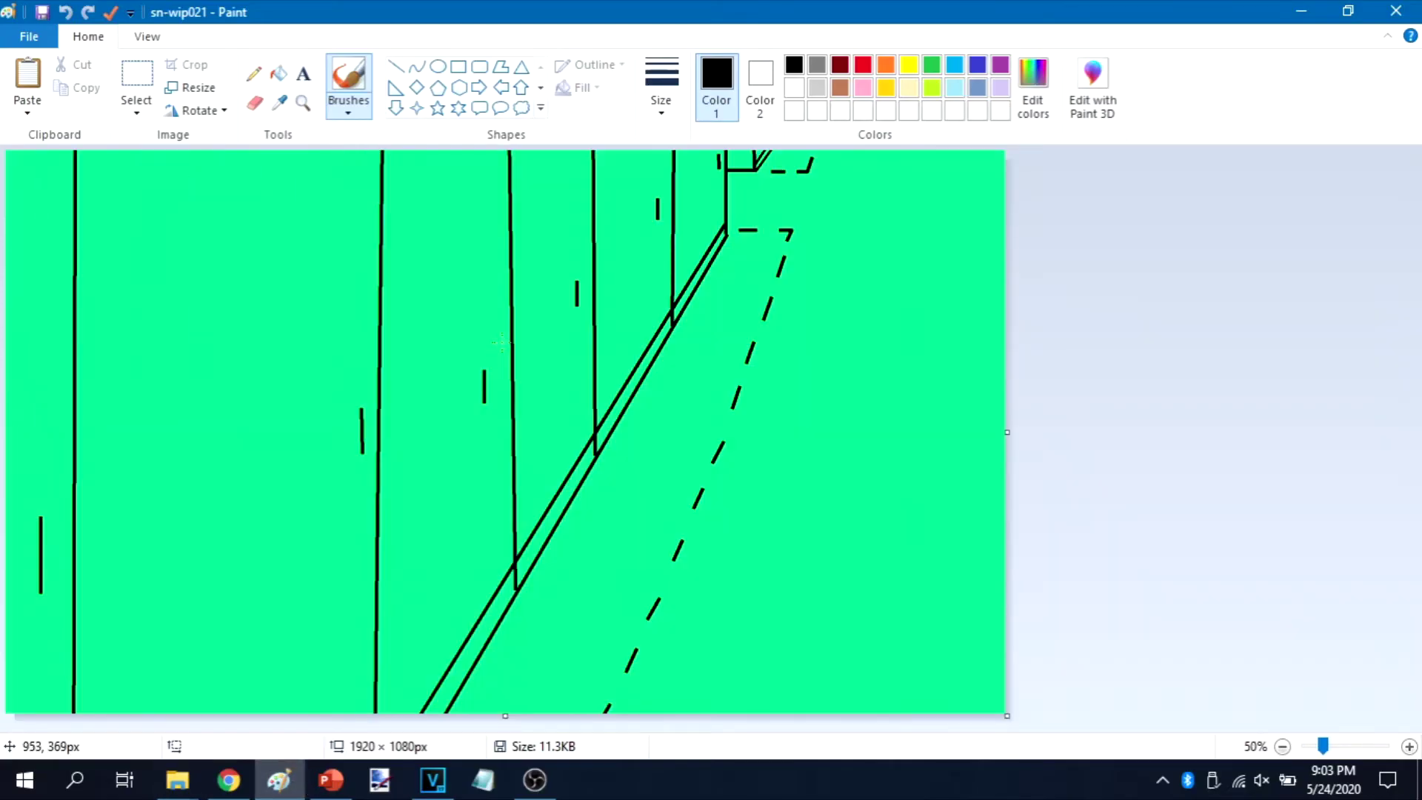
left_click(396, 67)
left_click_drag(296, 317, 280, 797)
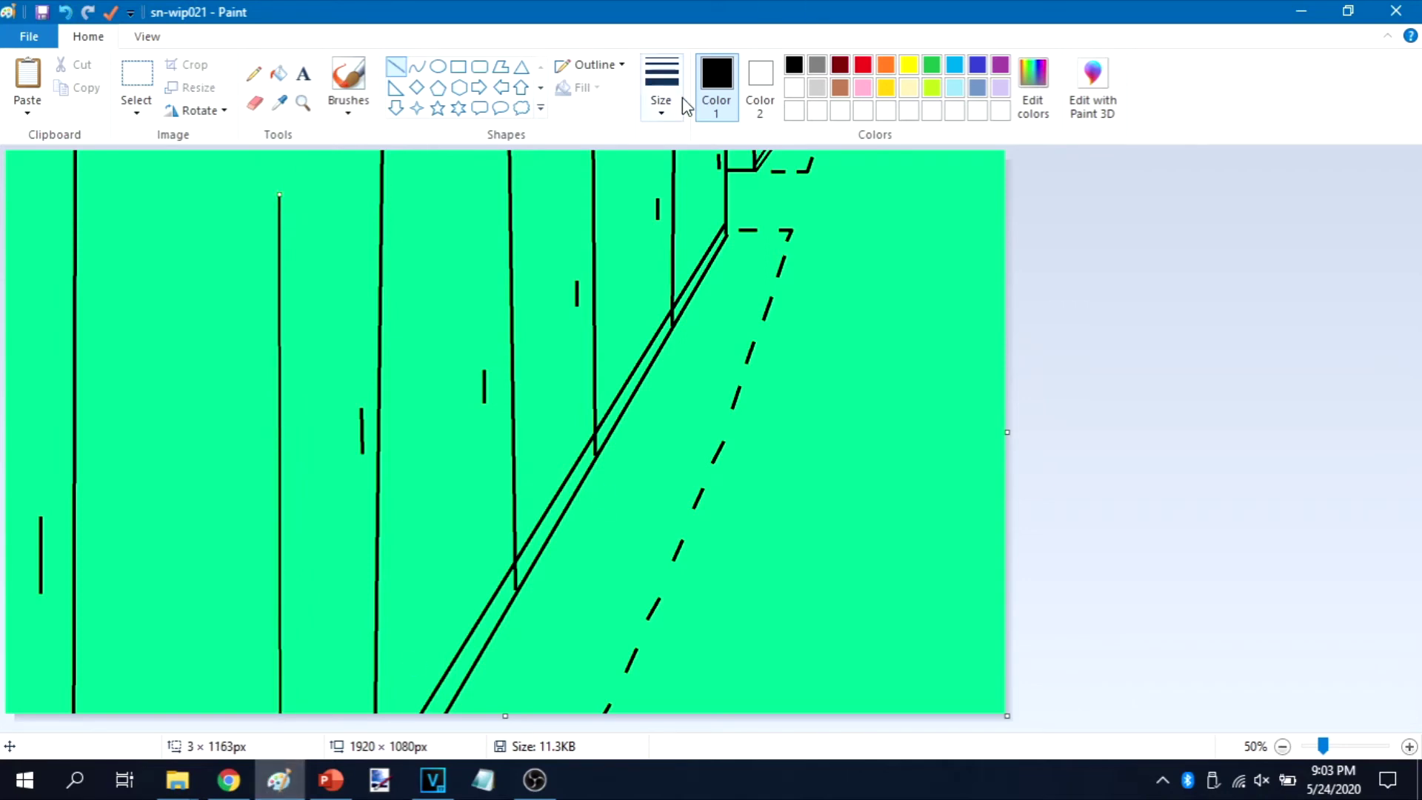
left_click(661, 83)
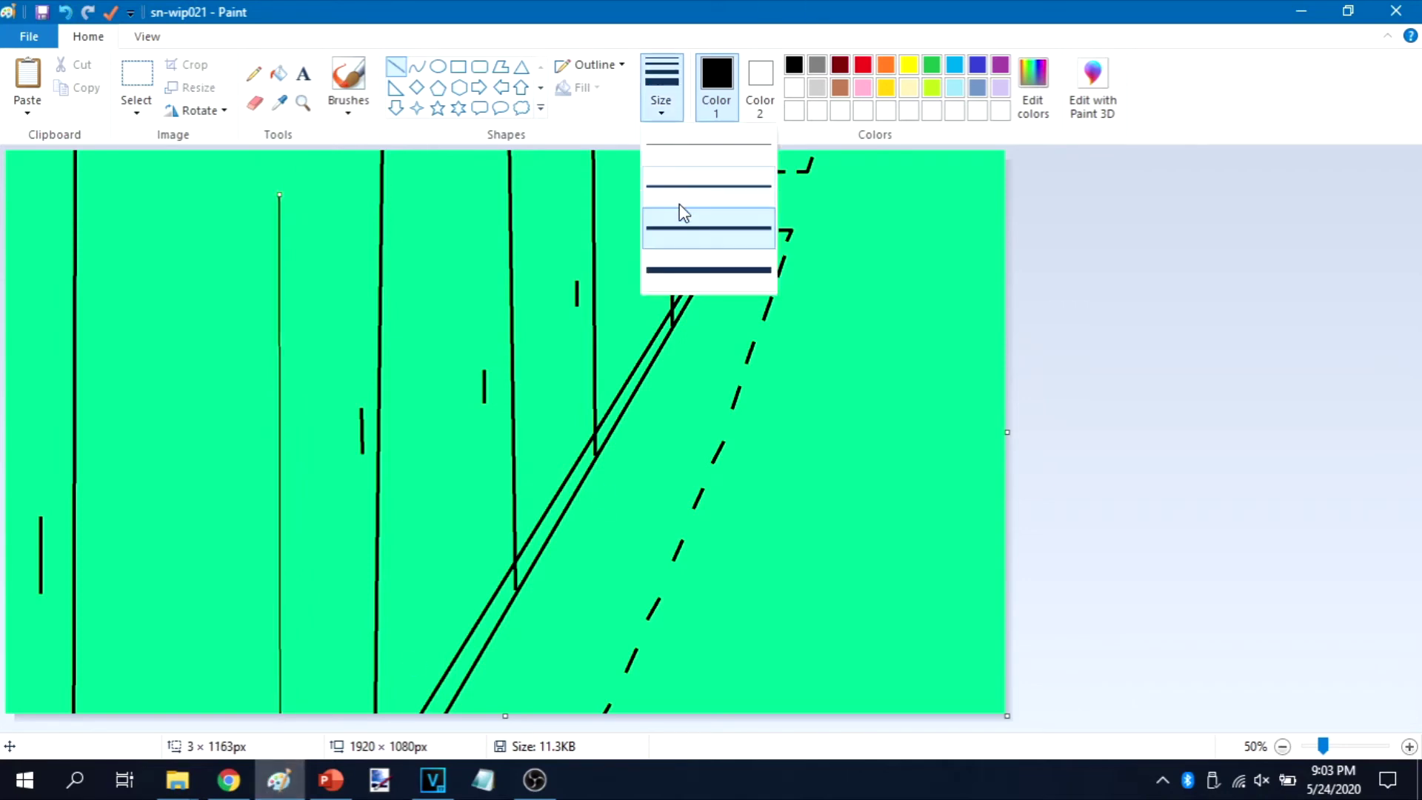
left_click(677, 282)
left_click_drag(279, 194, 279, 108)
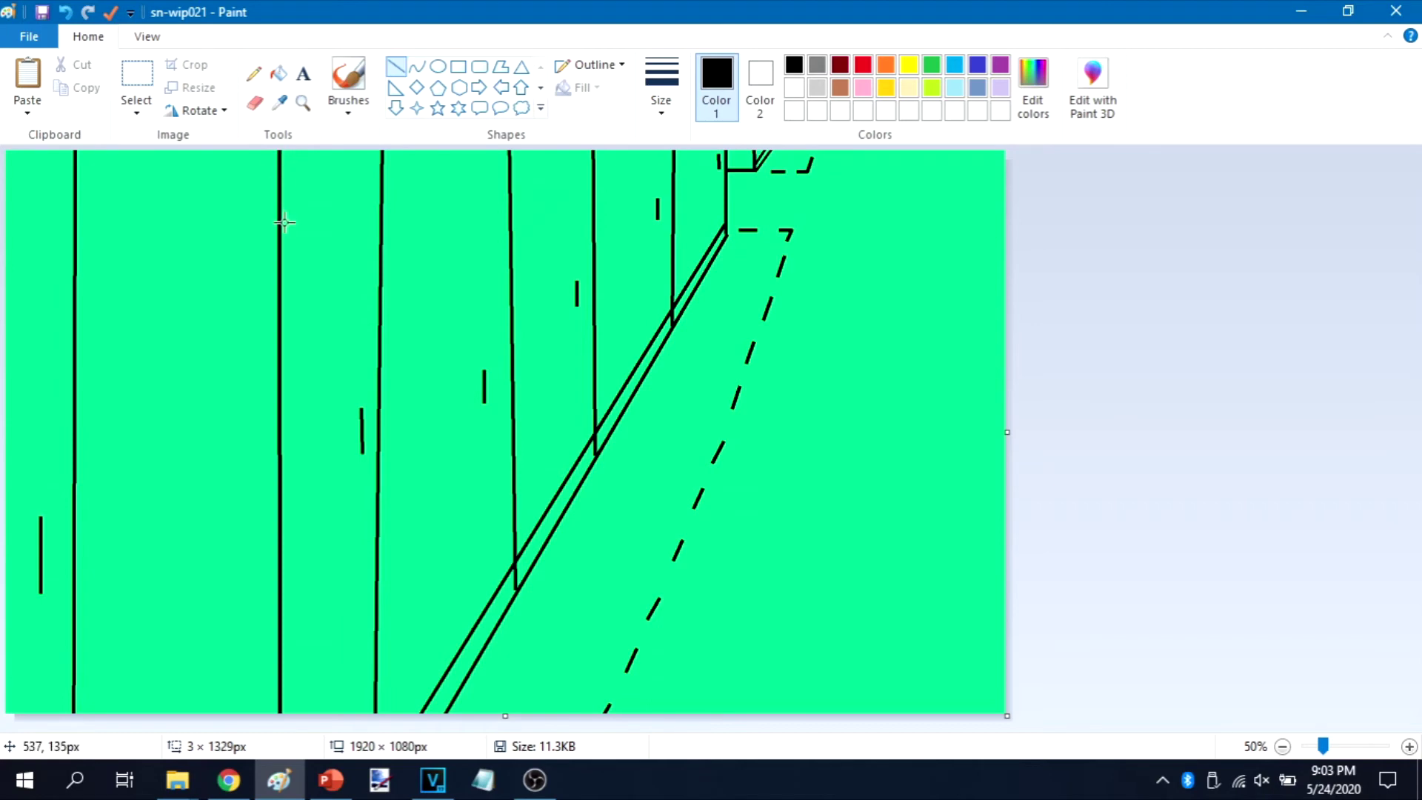
left_click_drag(280, 171, 378, 178)
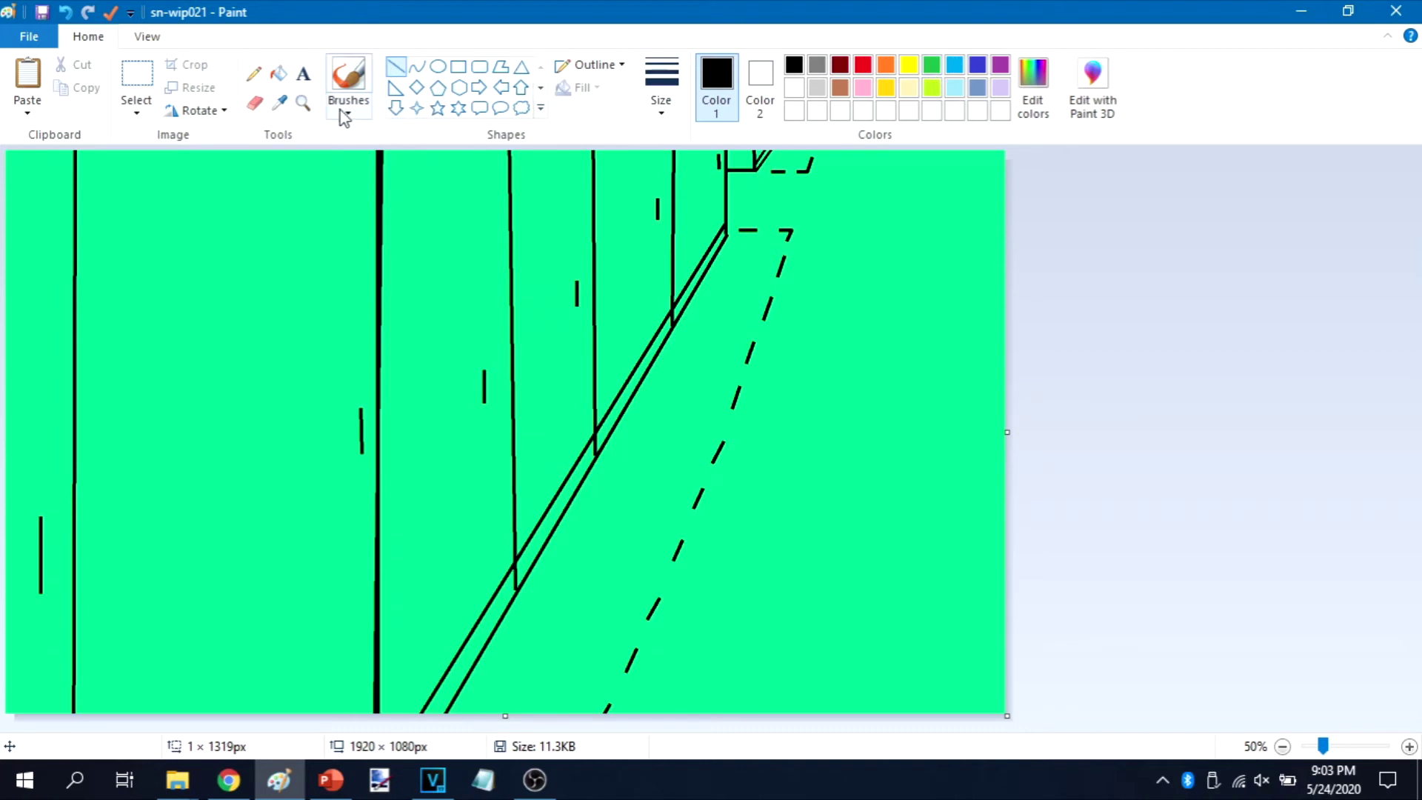
Sample the green backdrop as both Color 1 and Color 2.
left_click(281, 103)
left_click(300, 152)
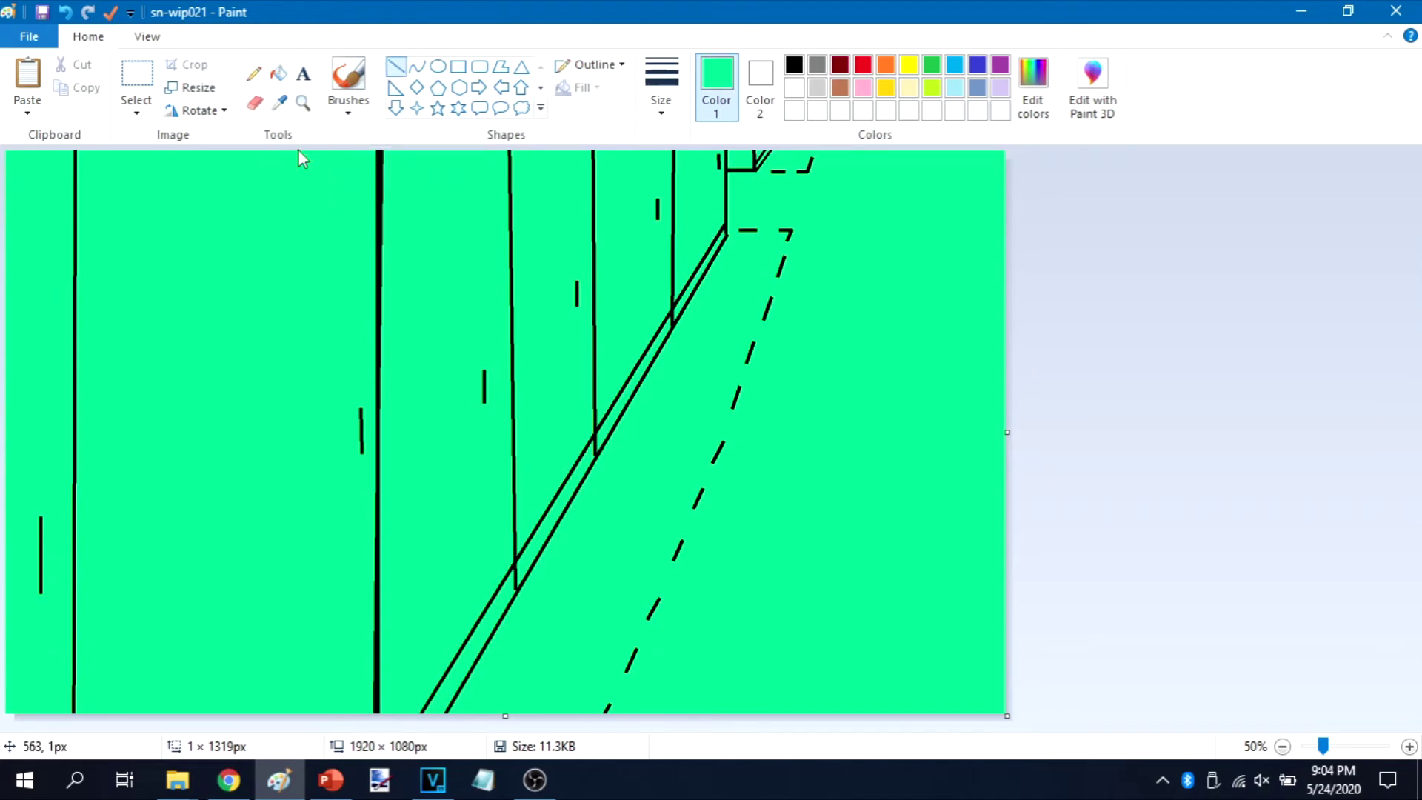
left_click(288, 106)
right_click(325, 156)
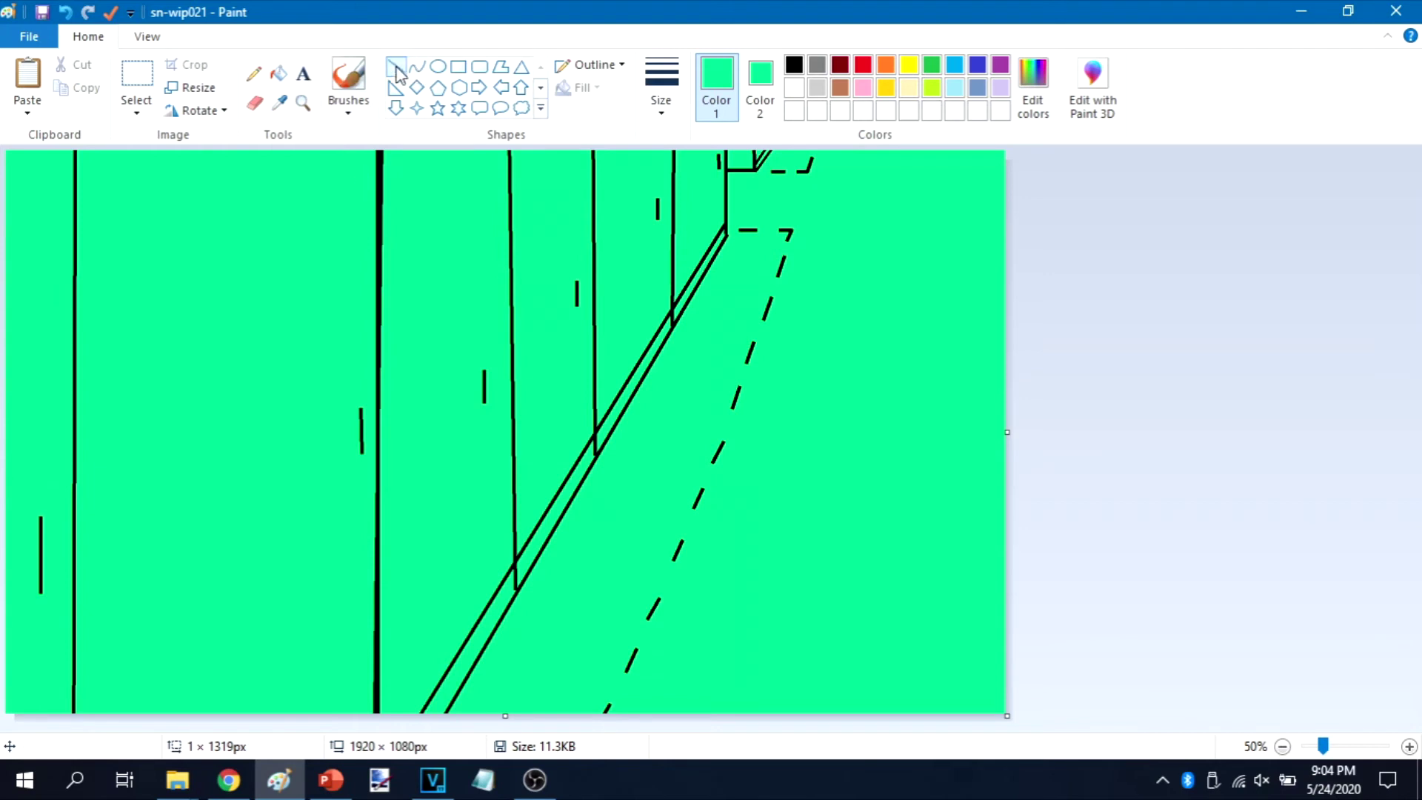
Cover the second vertical edge's thick black line with a straight green line extended to the canvas's full height.
left_click_drag(377, 690, 377, 42)
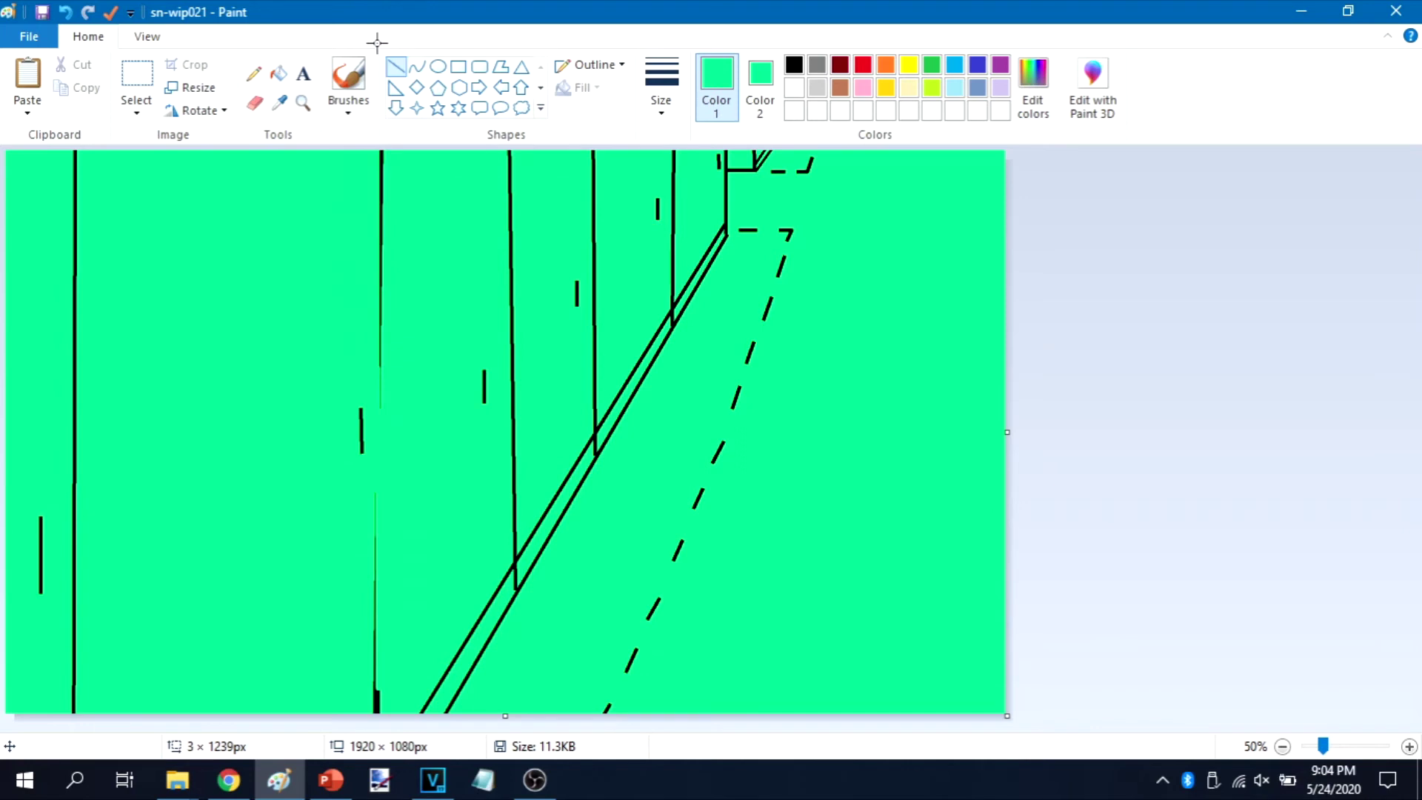
left_click(661, 83)
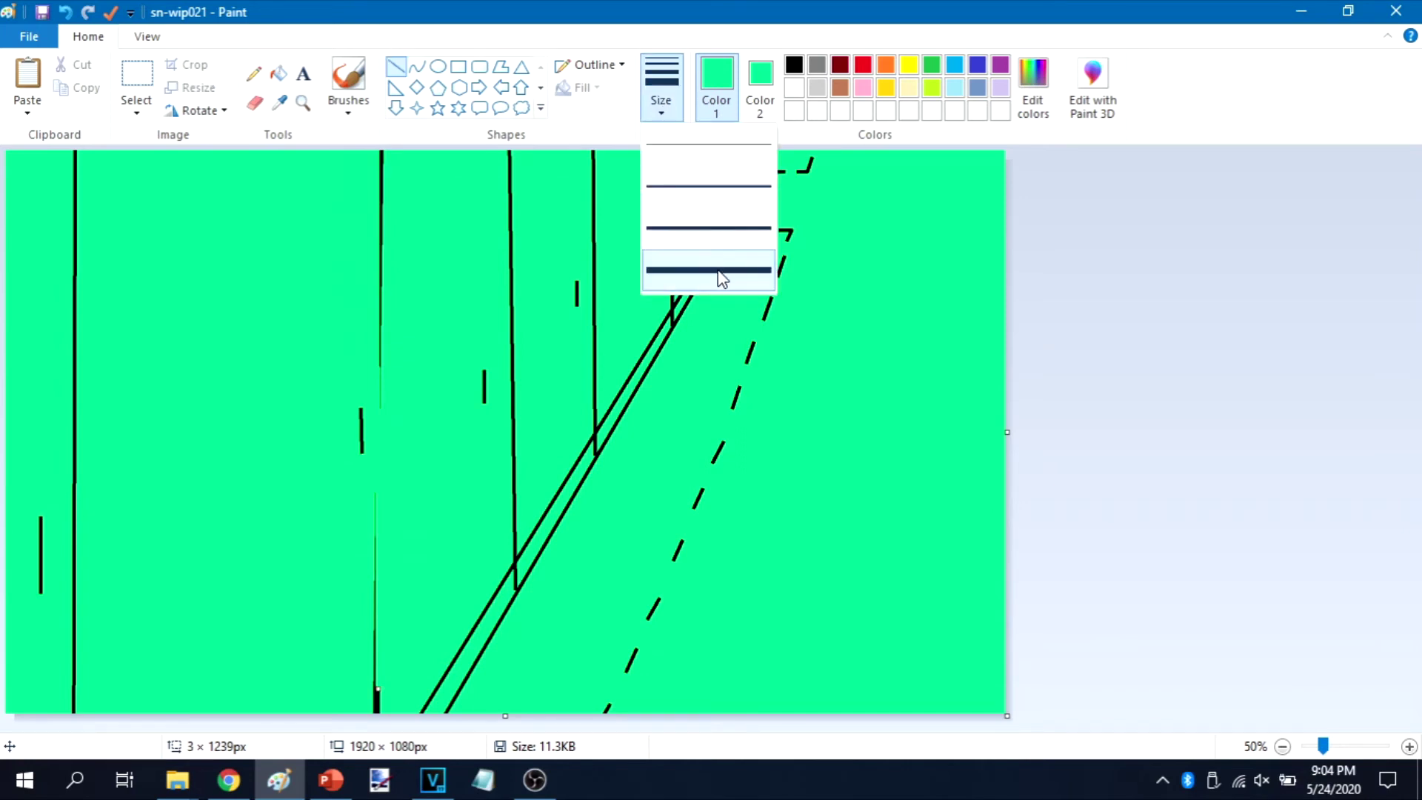
left_click(379, 687)
left_click_drag(378, 689, 375, 773)
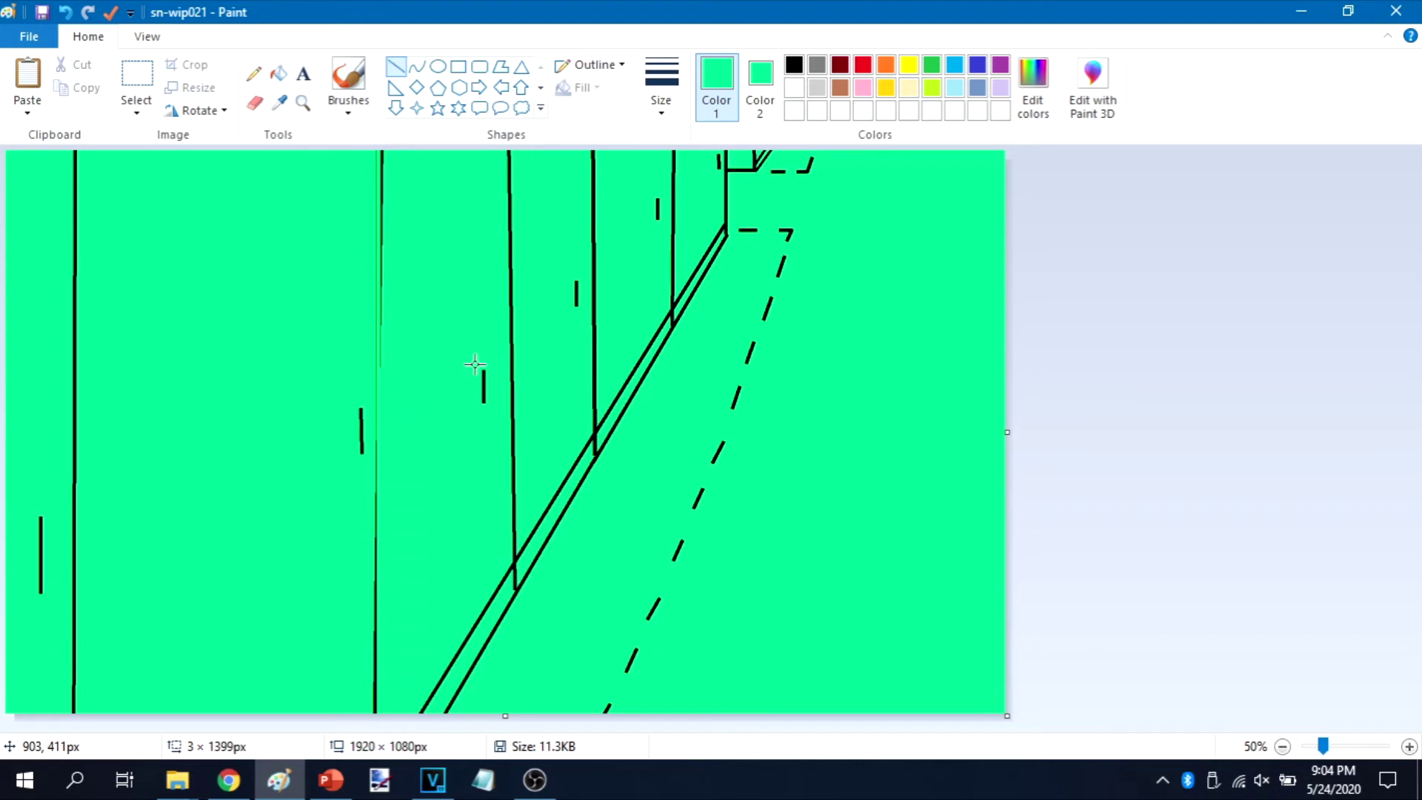
left_click(402, 71)
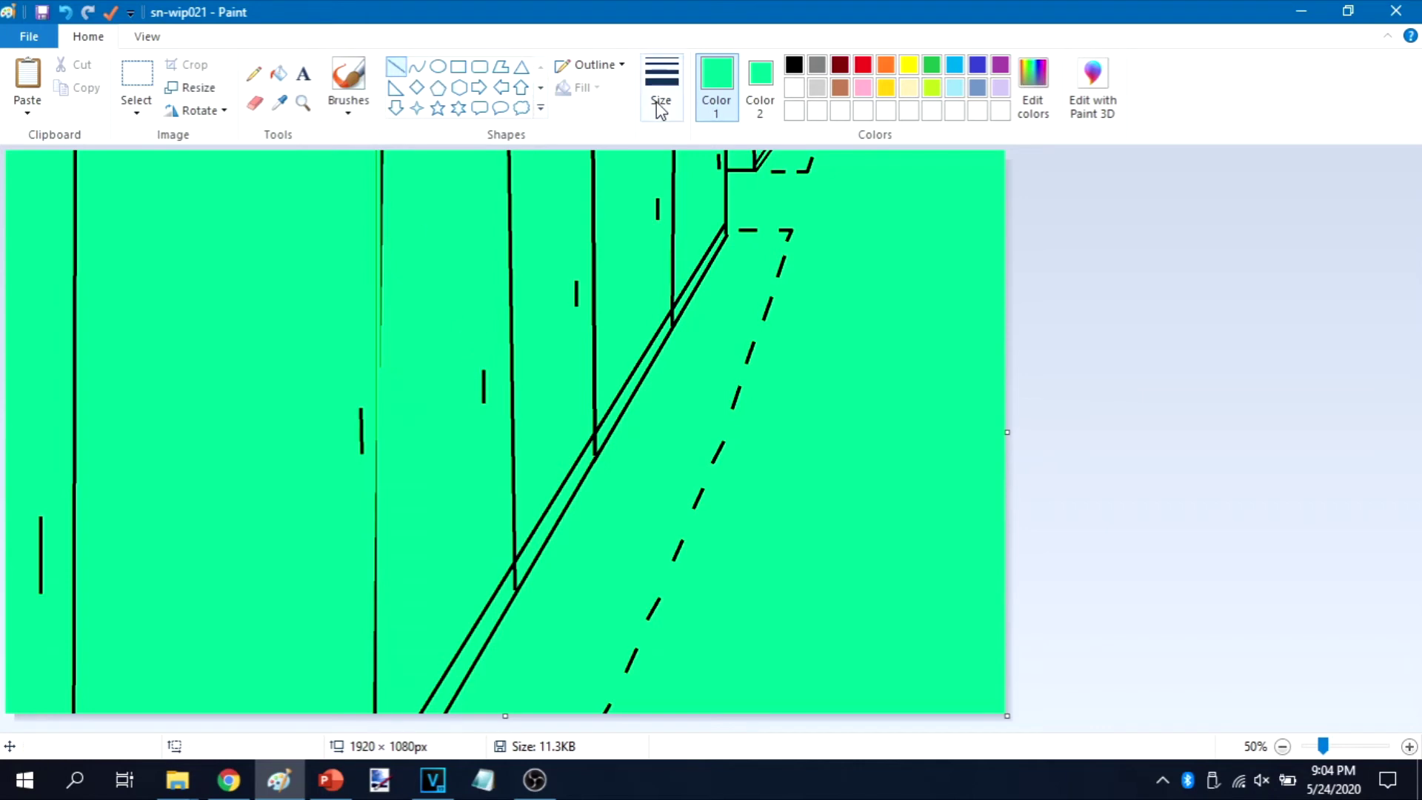